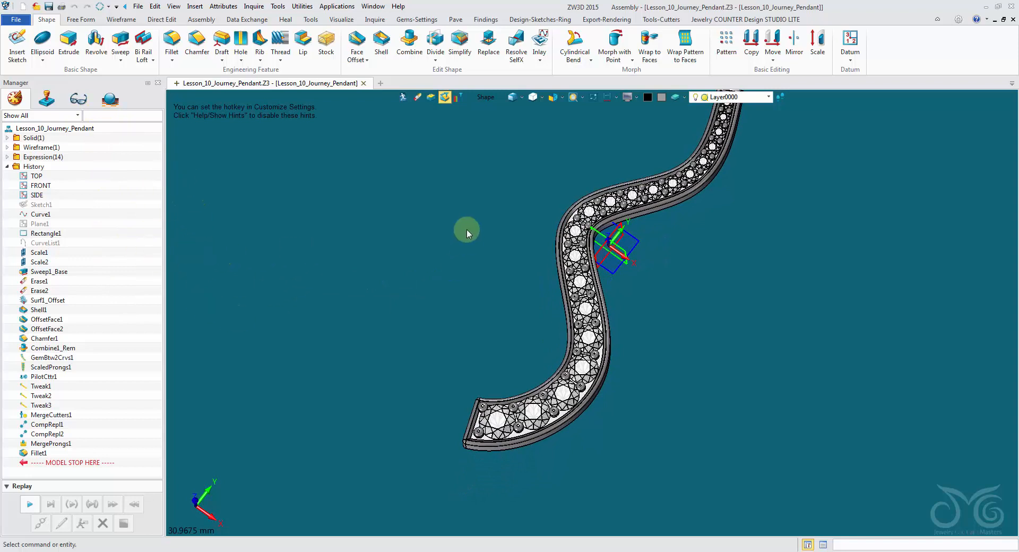
Review the context-sensitive commands available for the canvas, the ribbon area, Plane1 and the blank part of the history list.
right_click(253, 186)
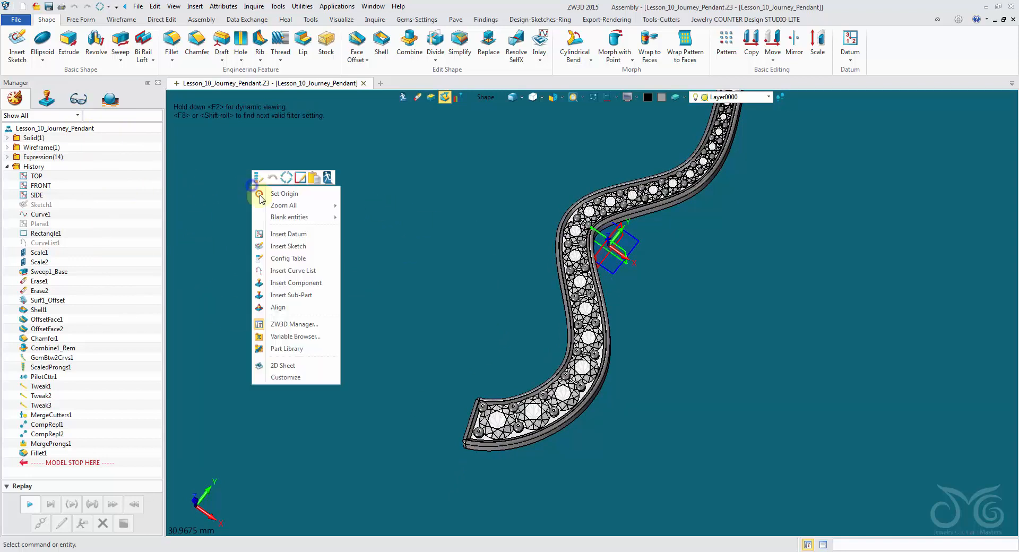
right_click(528, 187)
right_click(803, 234)
right_click(888, 62)
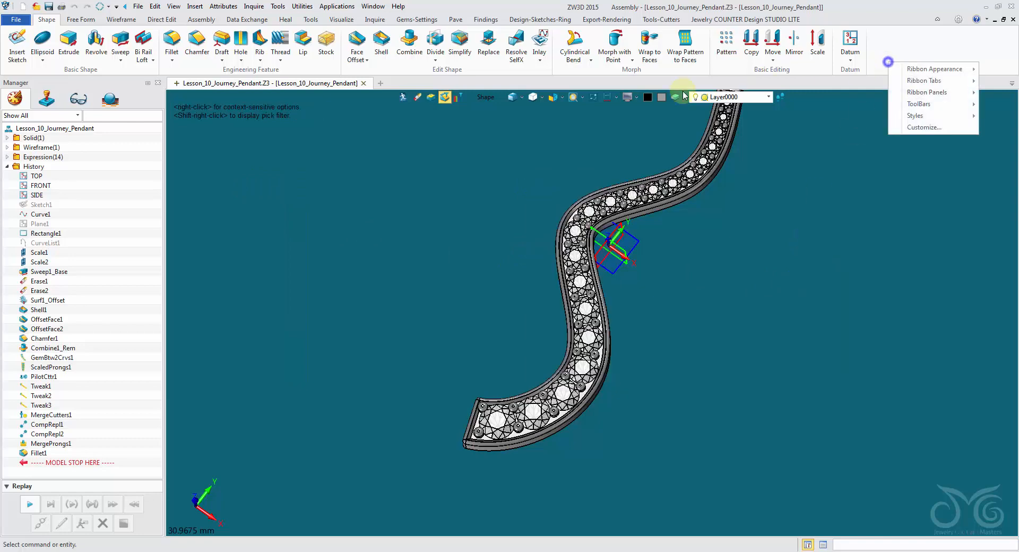
click(265, 217)
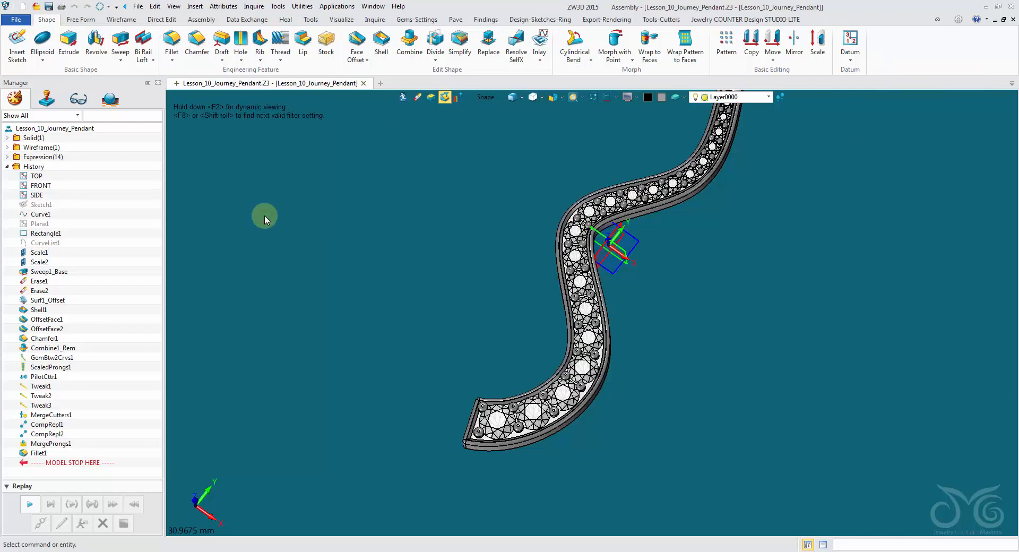
middle_drag(264, 215, 209, 302)
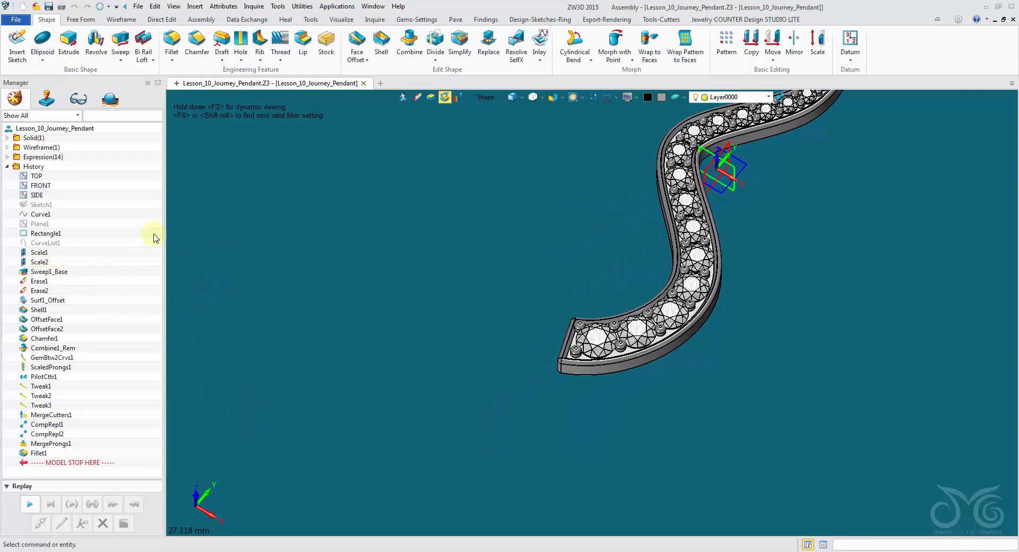
right_click(39, 224)
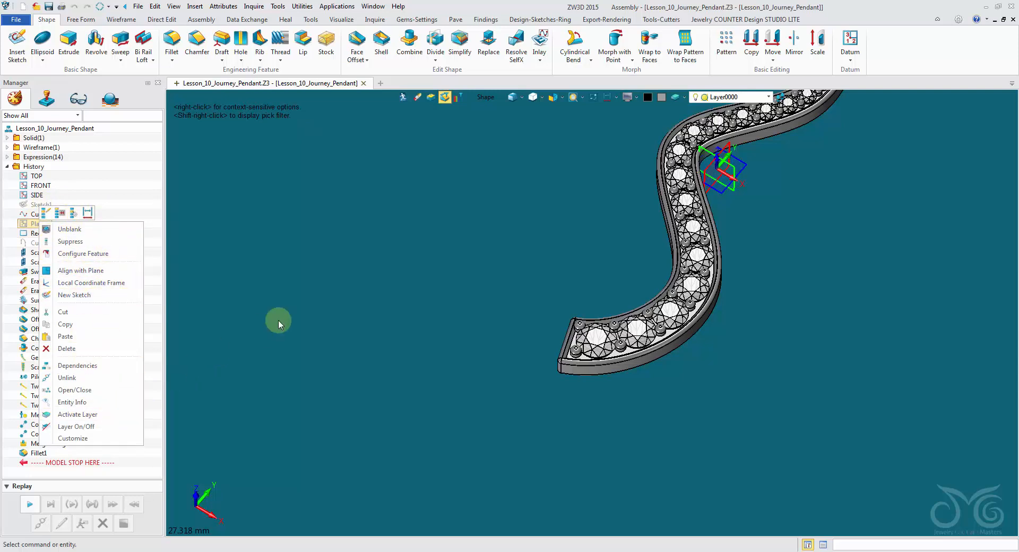
click(278, 322)
right_click(135, 361)
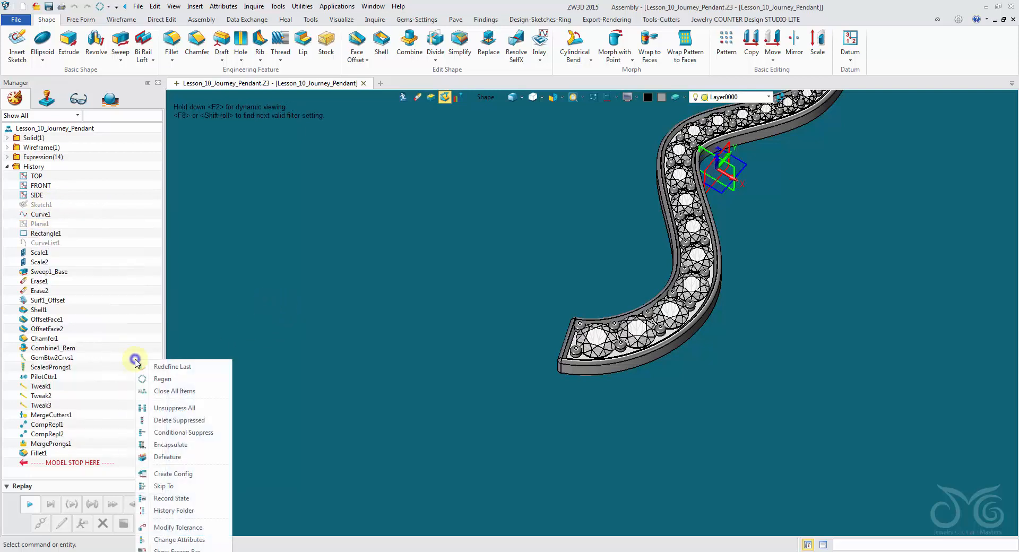
right_click(133, 270)
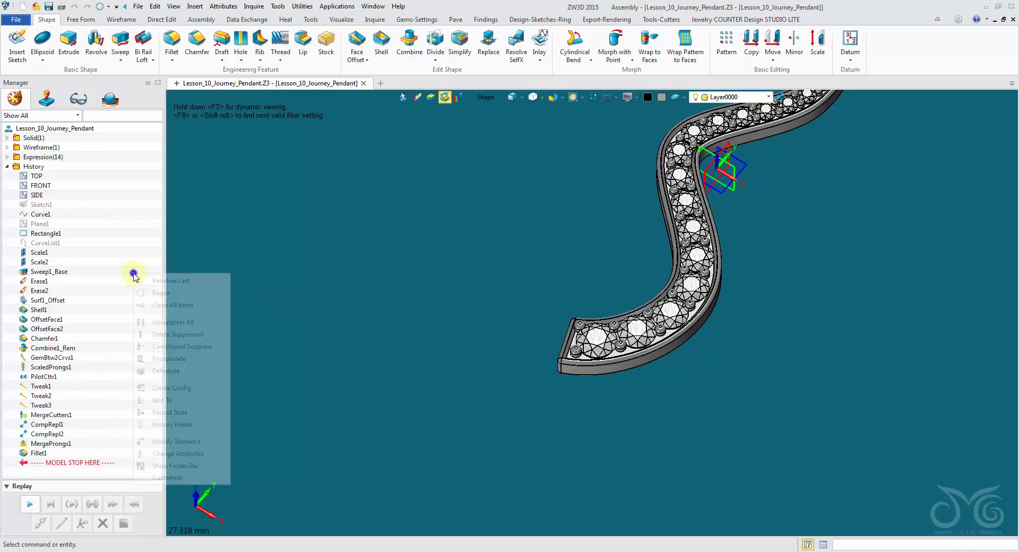
right_click(134, 187)
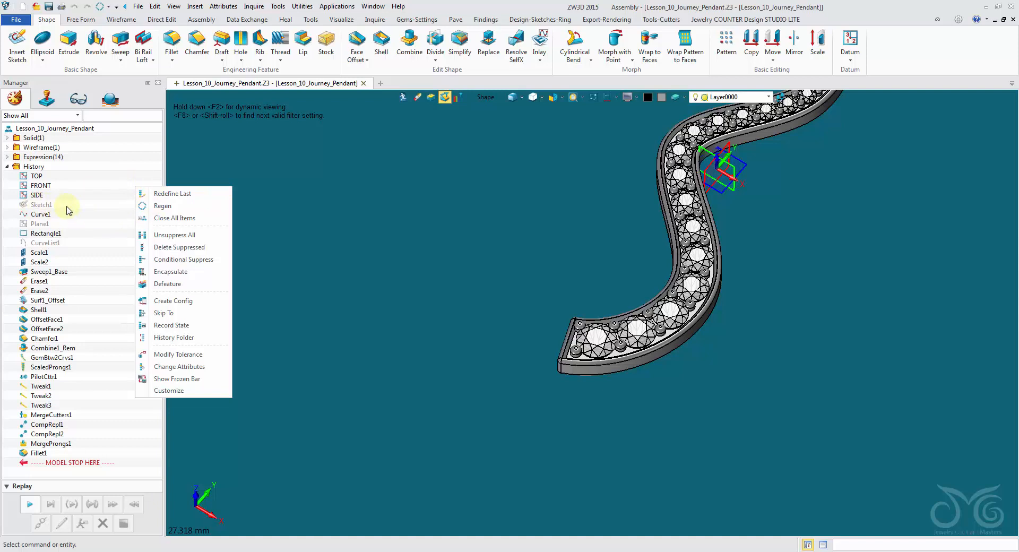
Roll the pendant's history back to just before Sketch1, and replay only the Sketch1 feature.
right_click(37, 205)
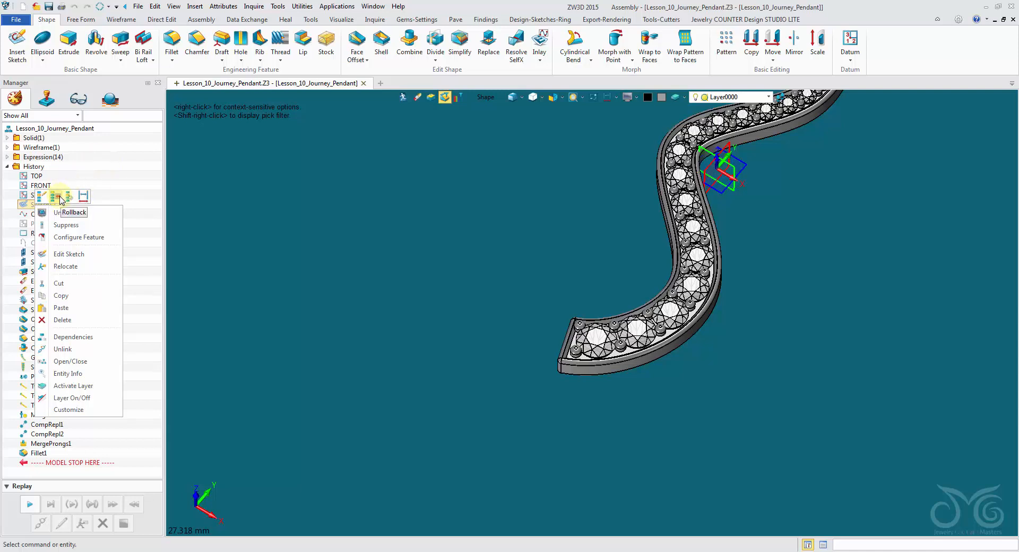
click(61, 200)
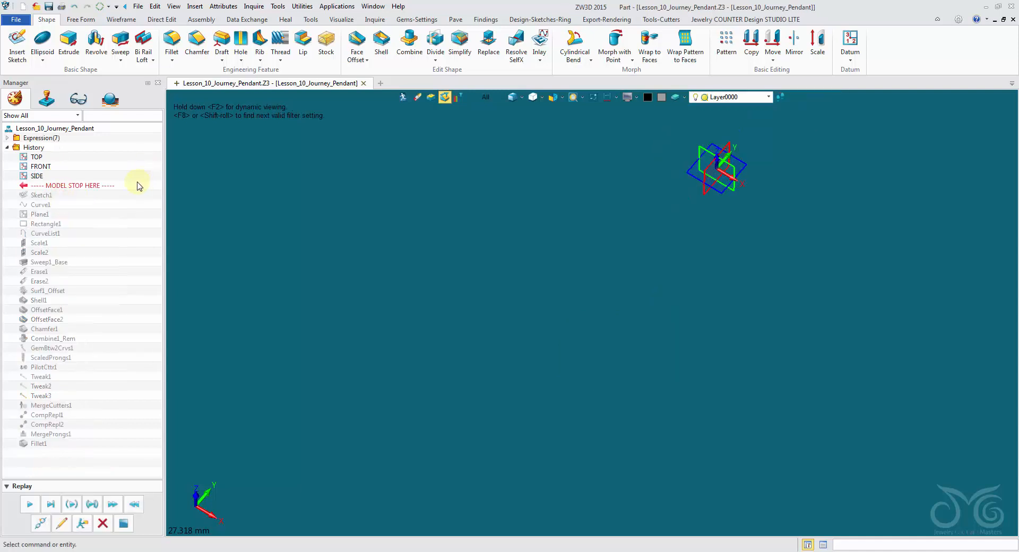
click(30, 504)
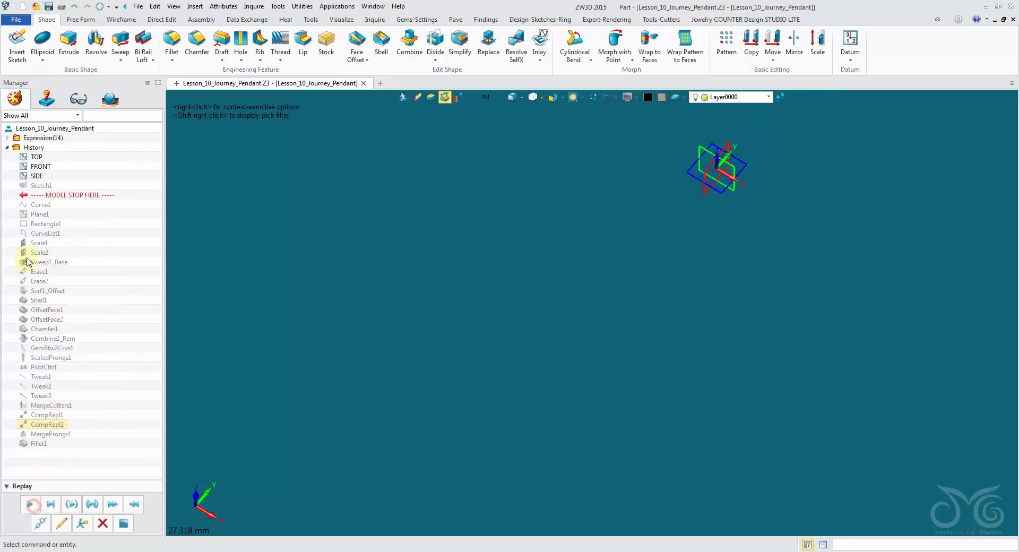
Rename Sketch1 as Skeleton_Sketch.
right_click(39, 186)
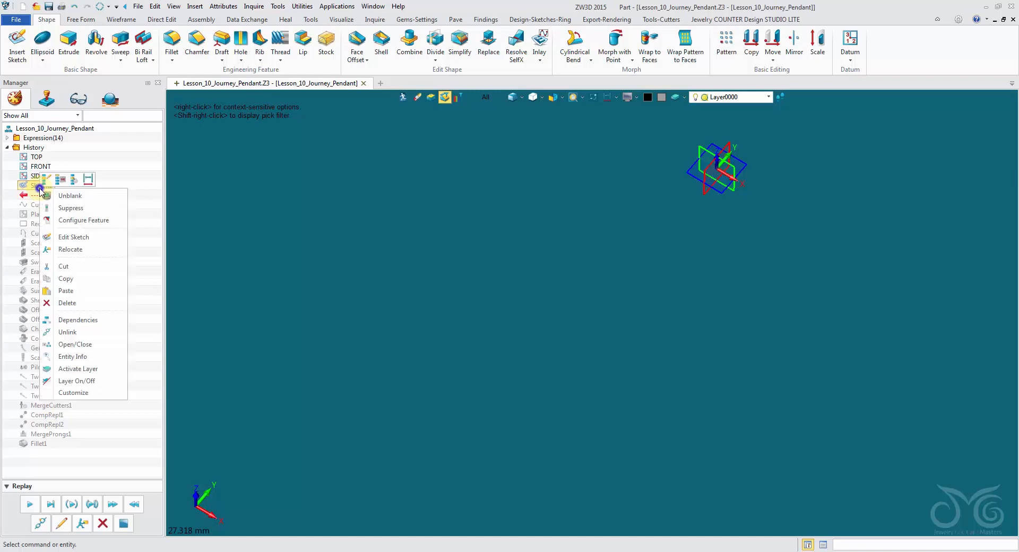
click(74, 181)
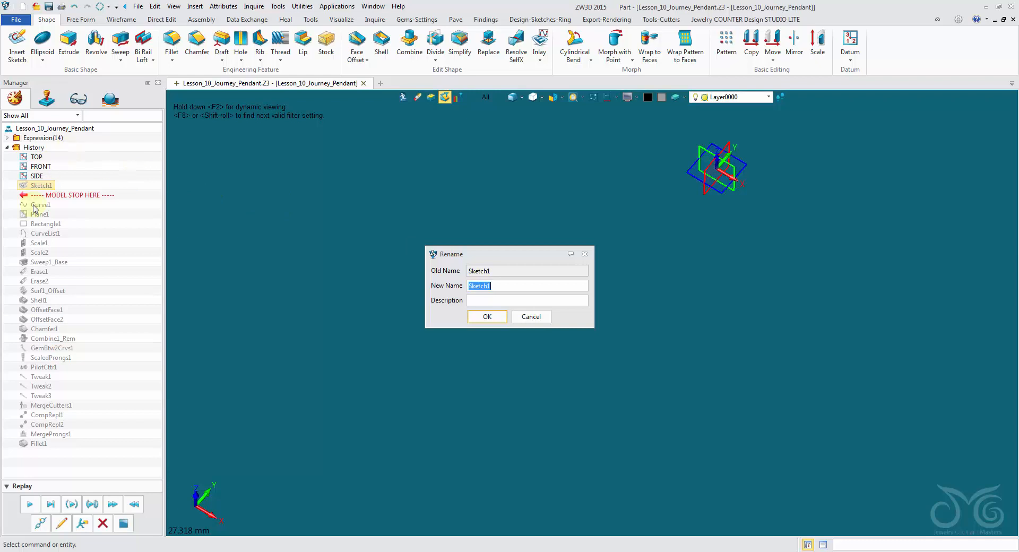
click(359, 311)
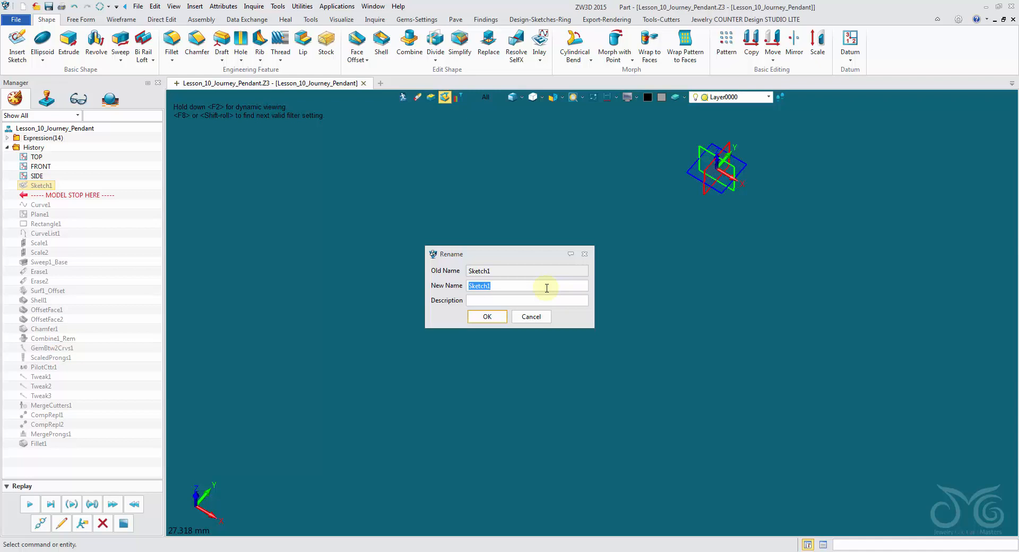
text(Skeleton_)
click(496, 317)
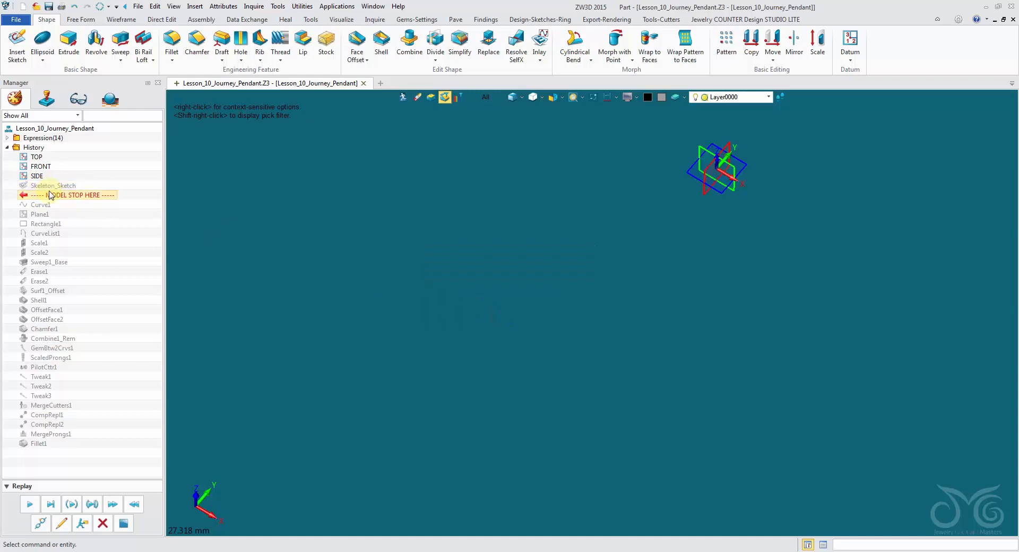
Display the dimensions of Skeleton_Sketch and bring the whole sketch into view.
right_click(74, 186)
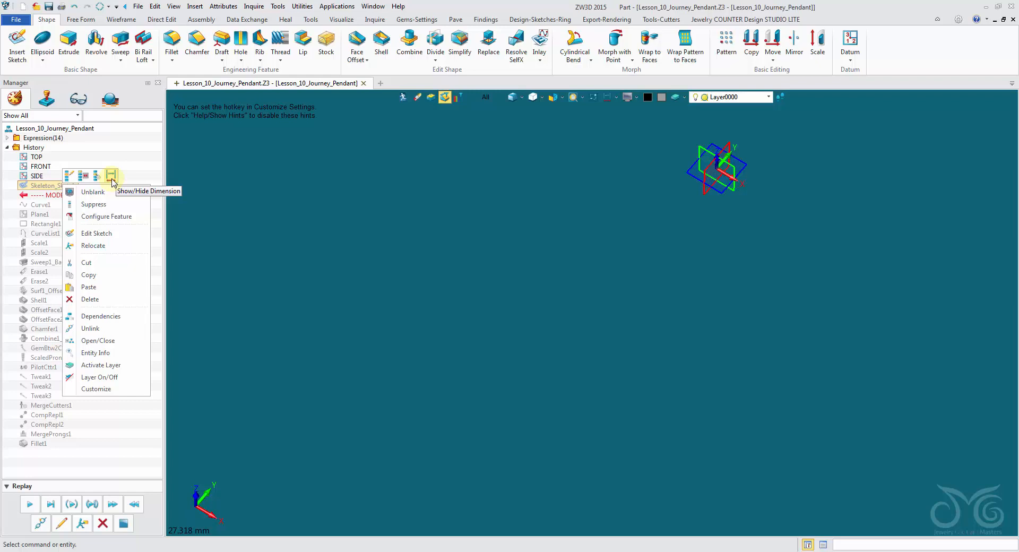
click(111, 176)
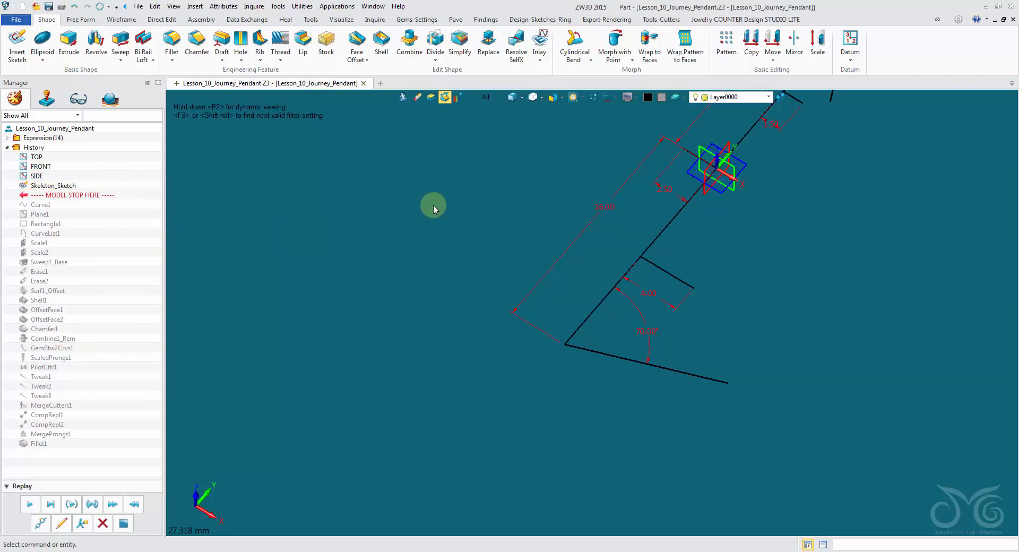
scroll(412, 219, down, 2)
mouse_move(637, 134)
middle_down()
mouse_move(616, 164)
mouse_move(531, 226)
middle_up()
scroll(616, 164, up, 2)
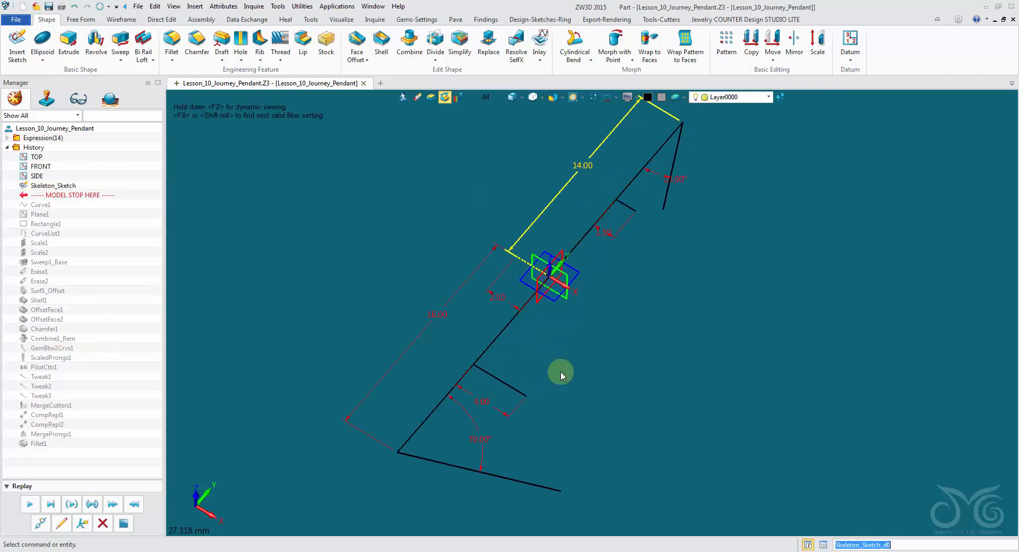
Hide Skeleton_Sketch, show it again, and leave it hidden.
right_click(60, 185)
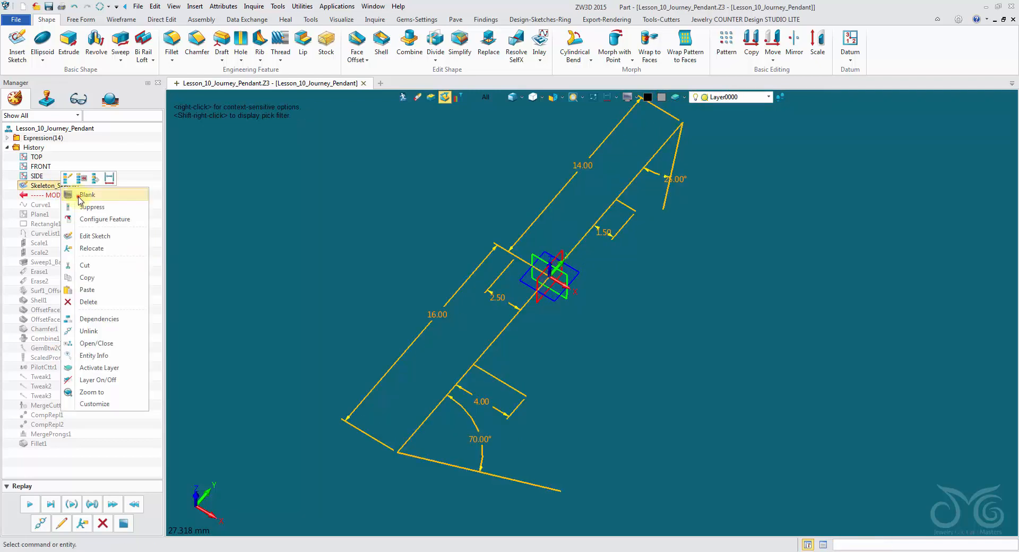
click(79, 201)
right_click(62, 185)
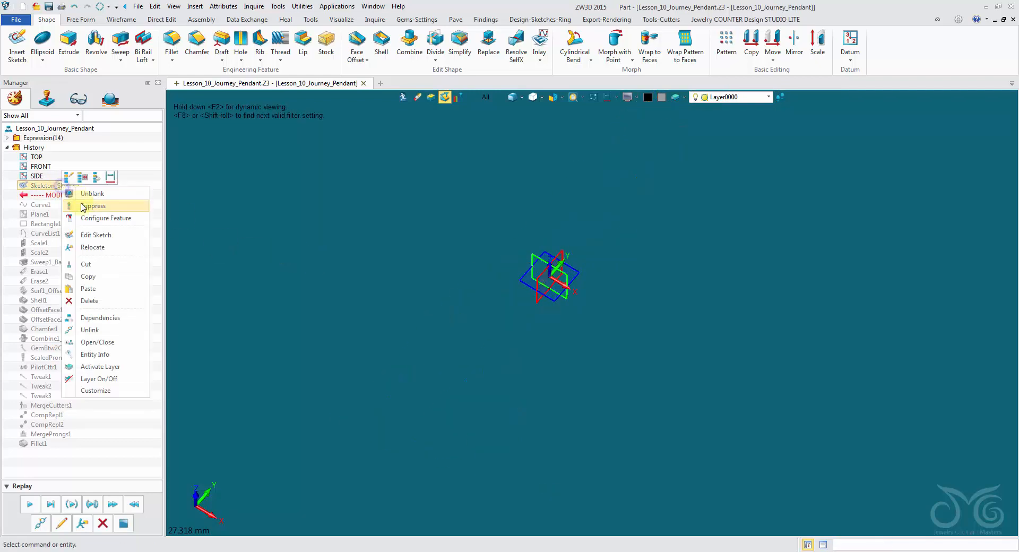
click(87, 194)
right_click(70, 186)
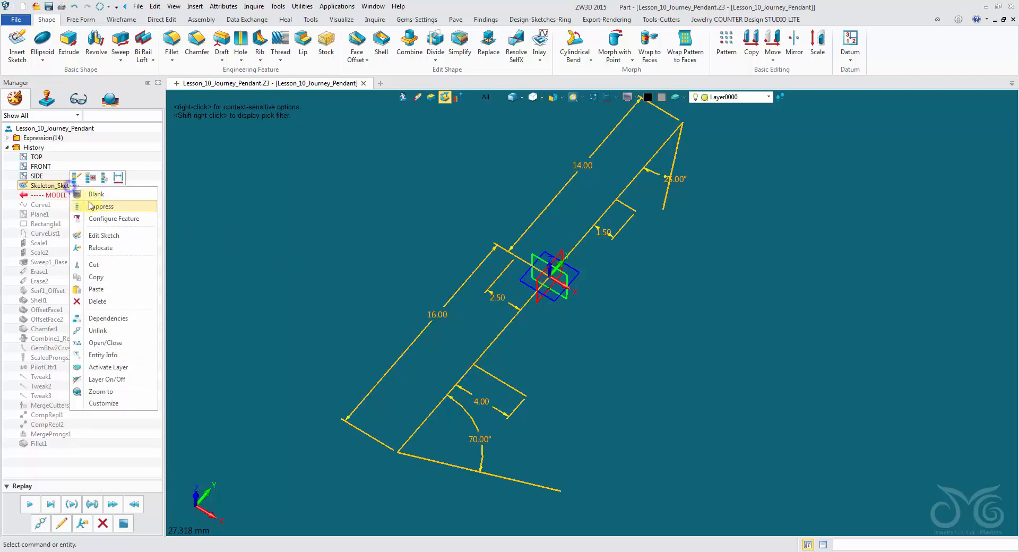
click(97, 206)
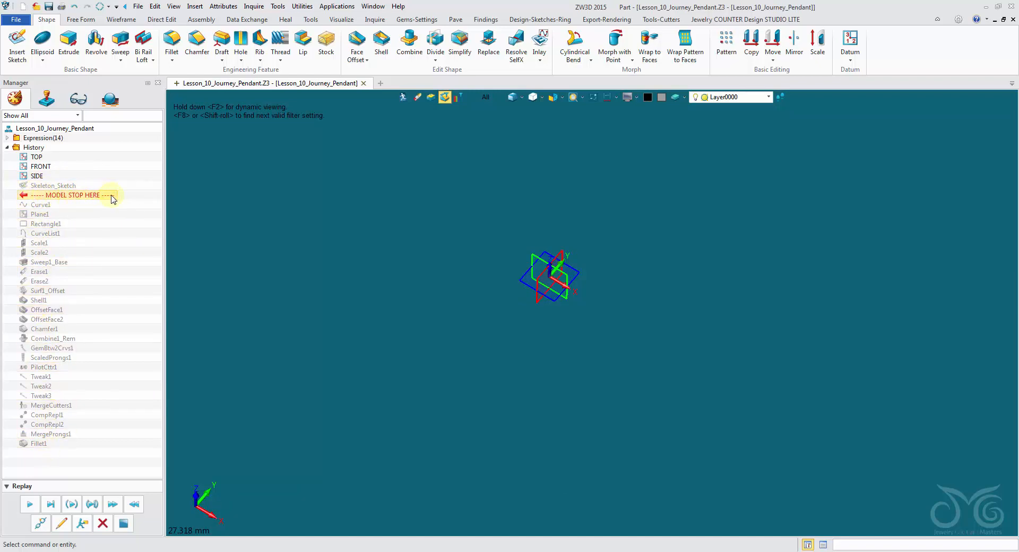
Replay the history feature by feature from Curve1 through Plane1 and Rectangle1 to CurveList1.
click(31, 503)
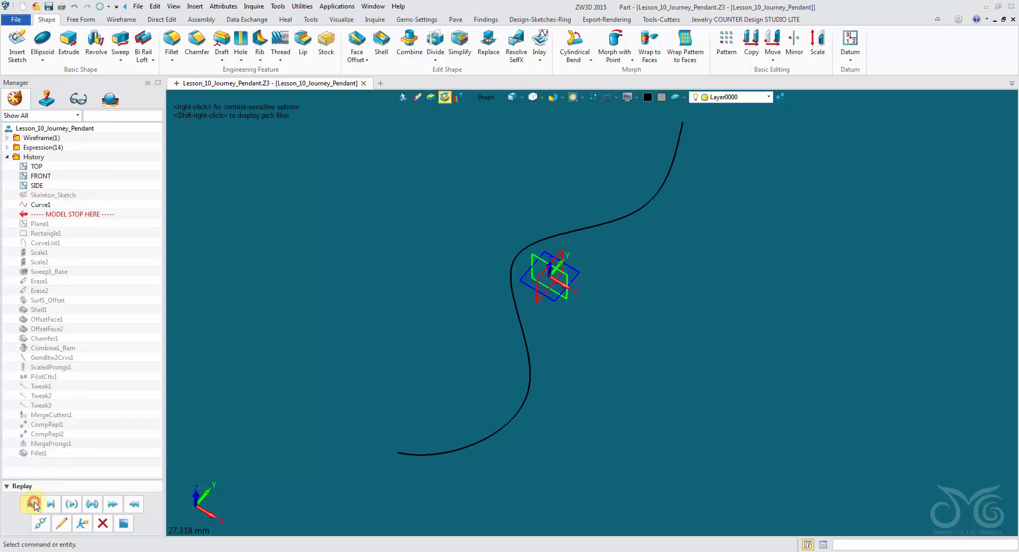
click(32, 504)
click(32, 504)
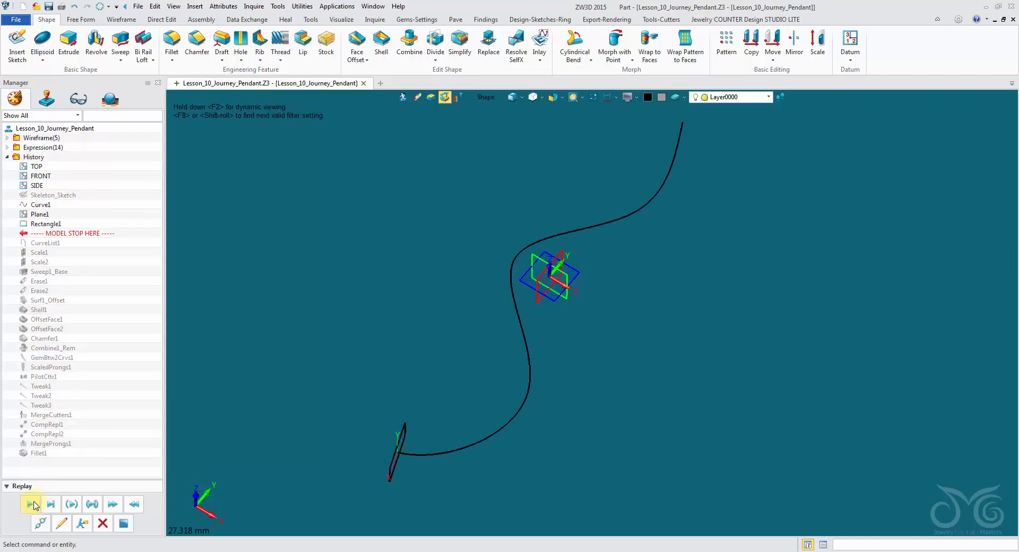
click(32, 504)
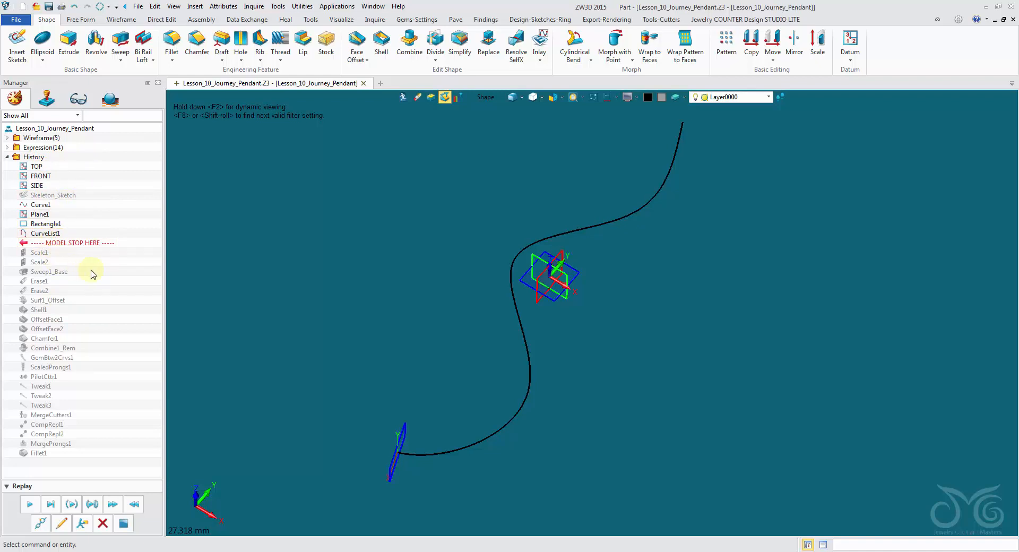
Inspect Rectangle1's defining parameters and its entity information.
right_click(42, 224)
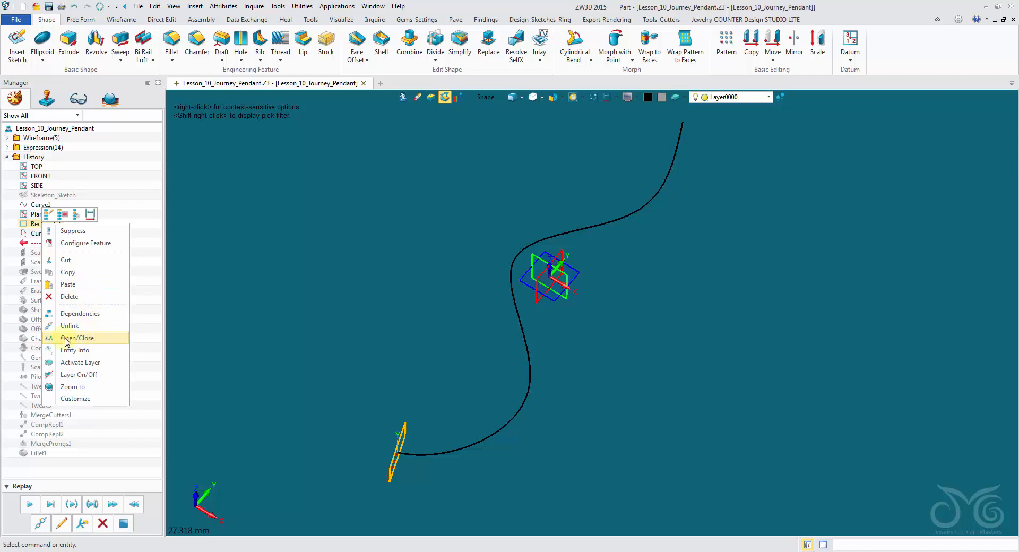
click(96, 345)
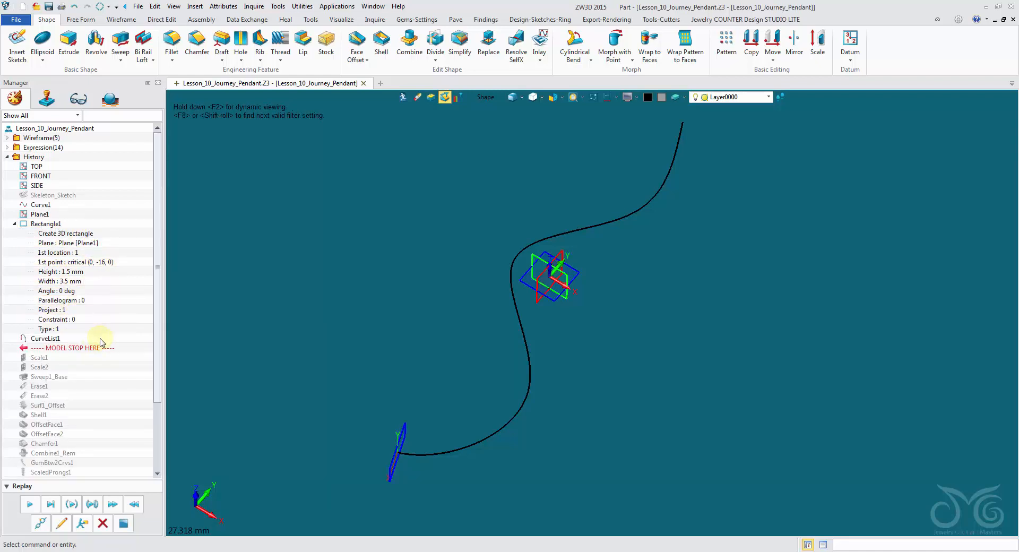
click(15, 224)
right_click(41, 229)
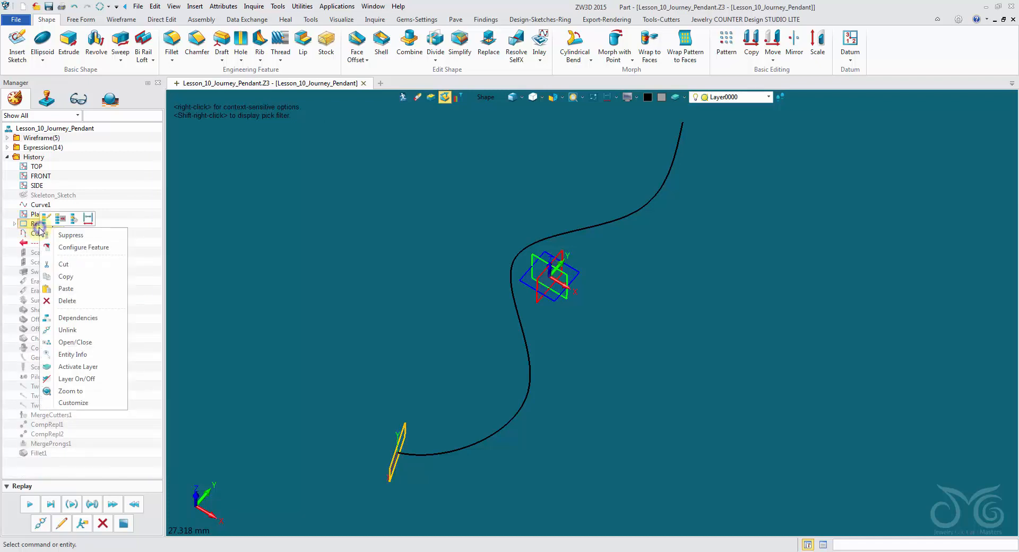
click(67, 355)
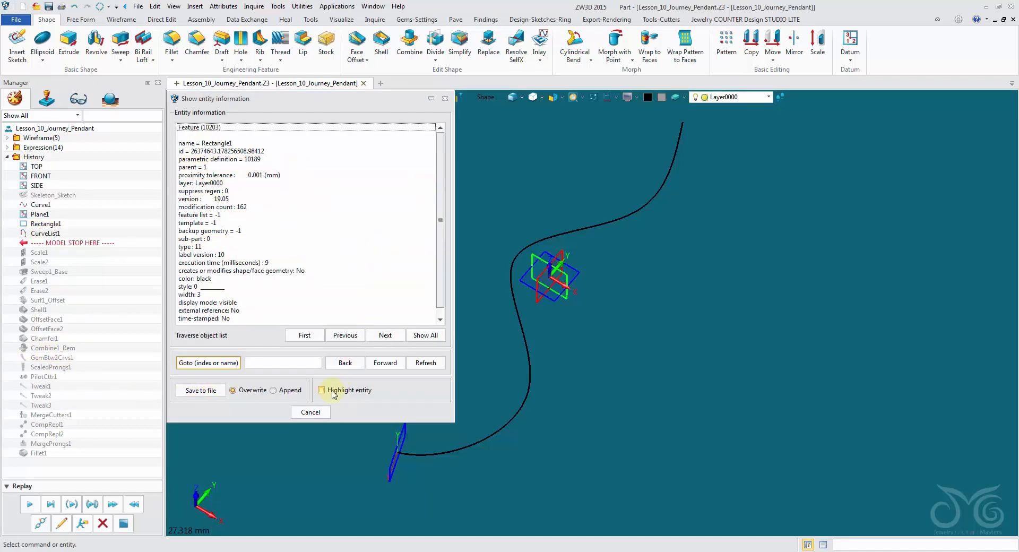
click(322, 412)
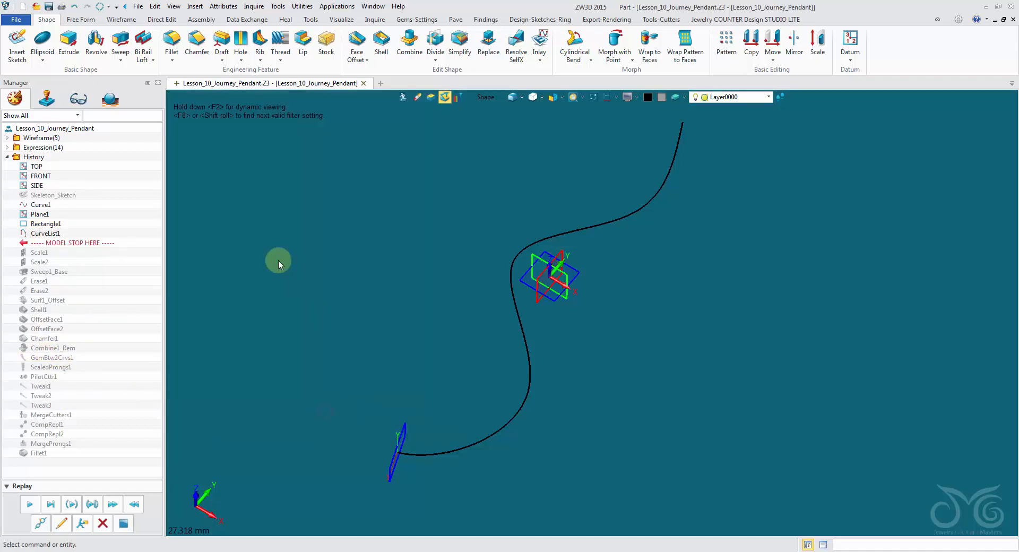
Replay the remaining history to the end and turn off the layer that holds OffsetFace2.
click(51, 504)
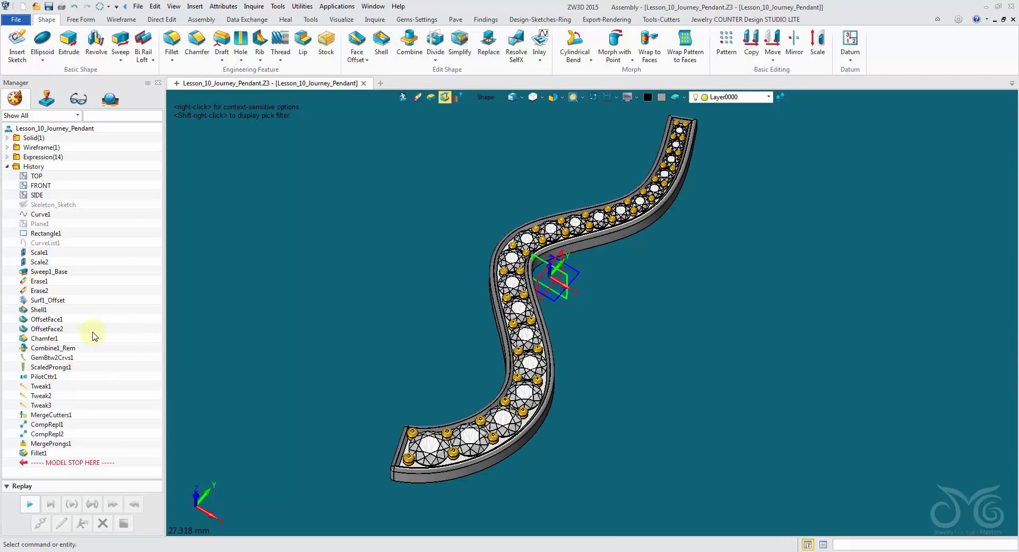
right_click(61, 331)
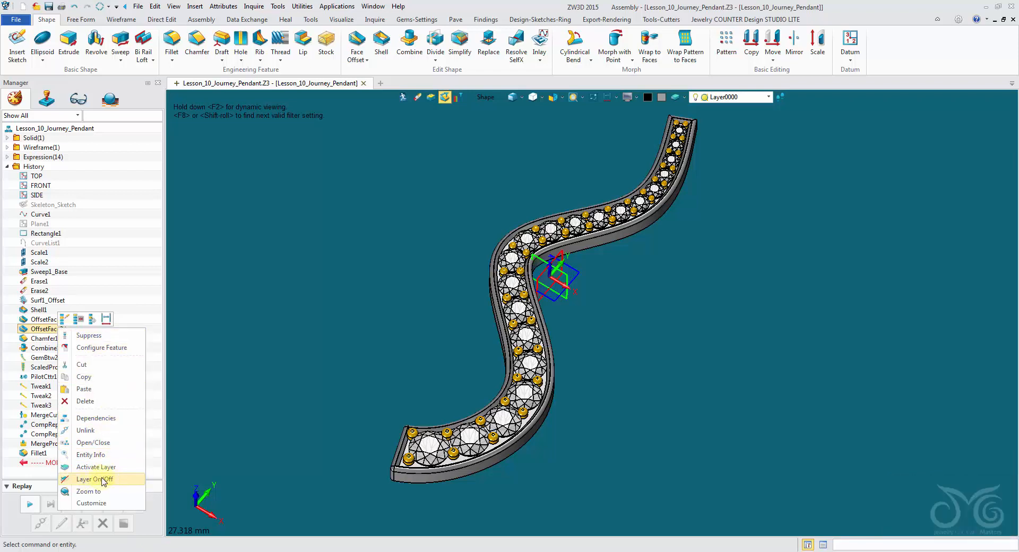
click(74, 479)
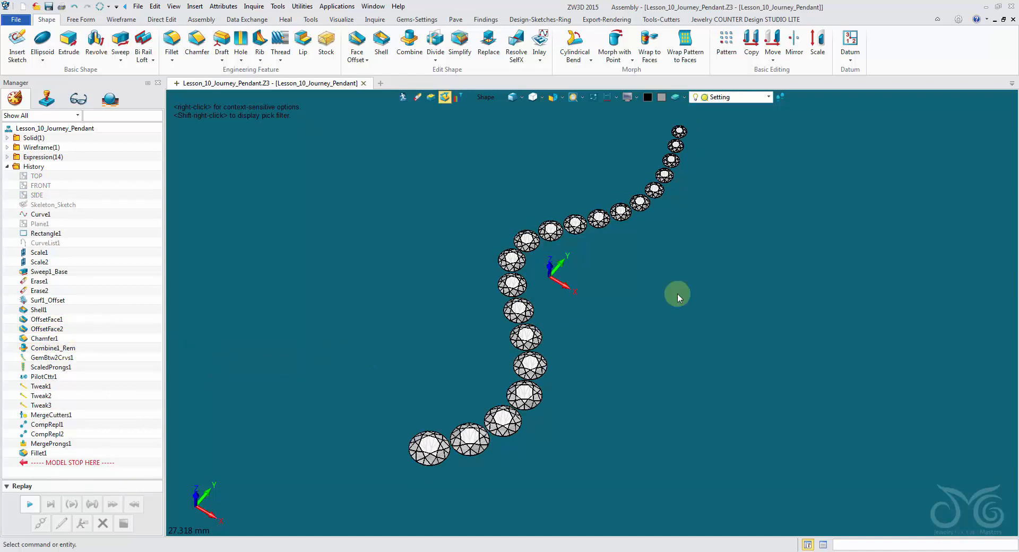
Turn Layer0000 back on.
click(769, 97)
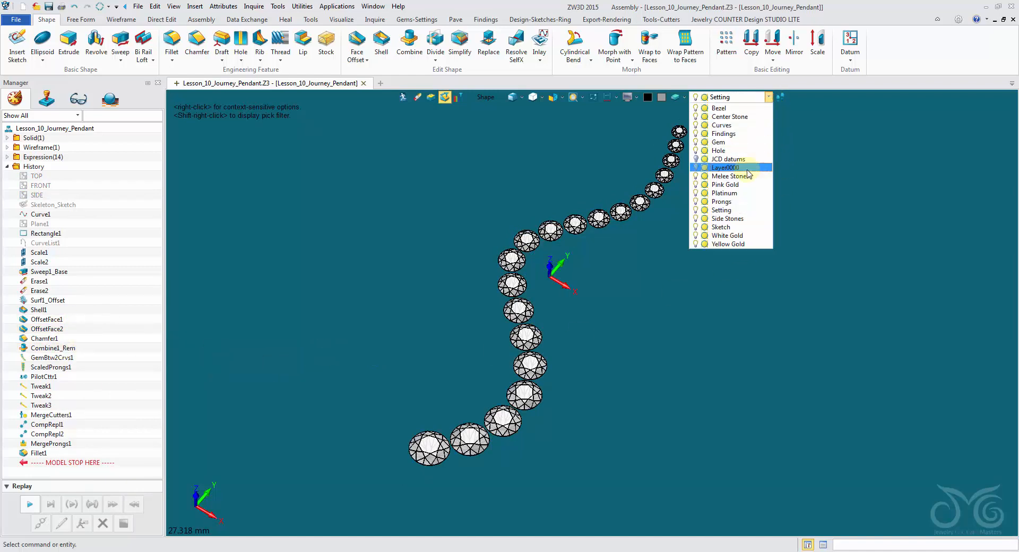
click(697, 169)
click(697, 169)
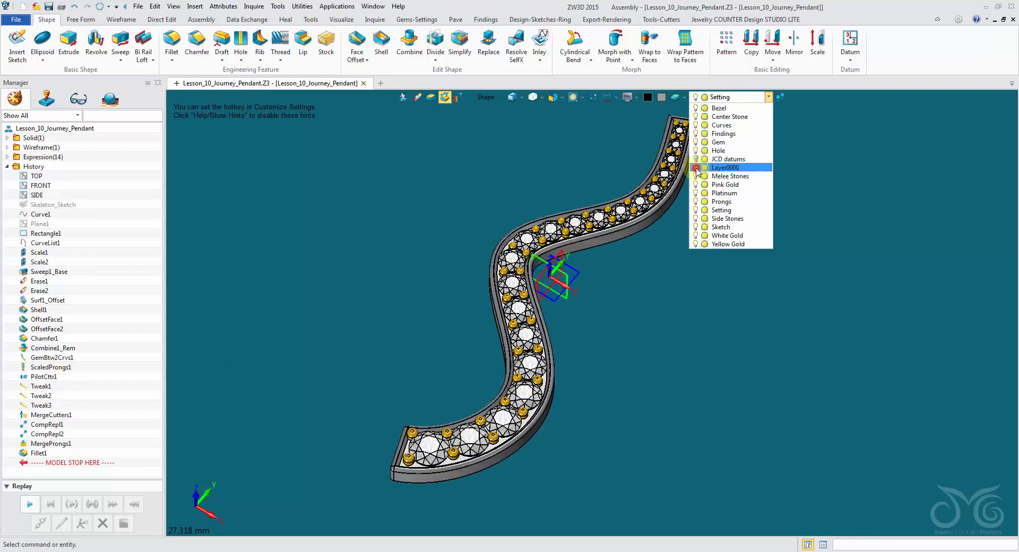
Leave Layer0000 switched on and zoom the view to the OffsetFace1 feature.
click(698, 169)
click(768, 97)
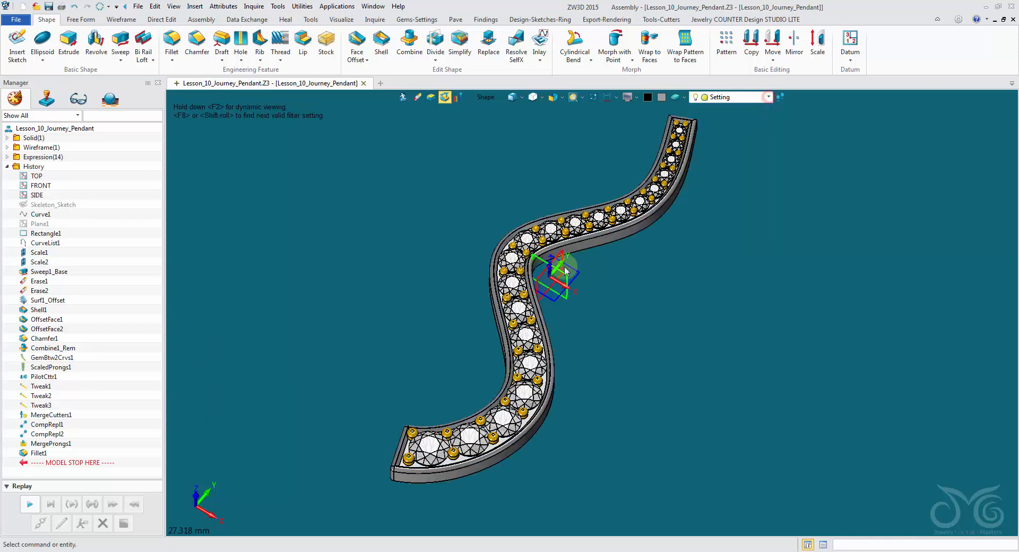
right_click(54, 321)
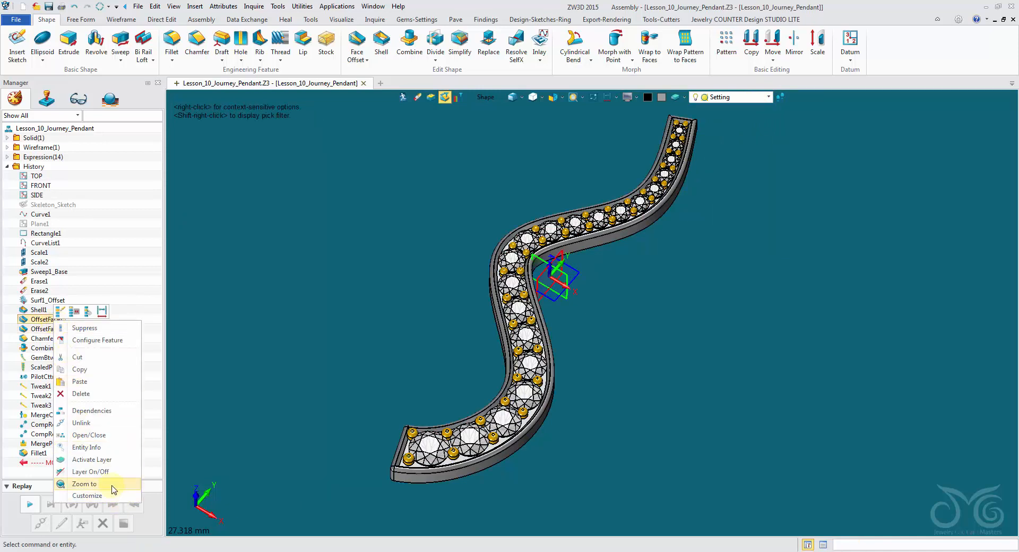
click(85, 484)
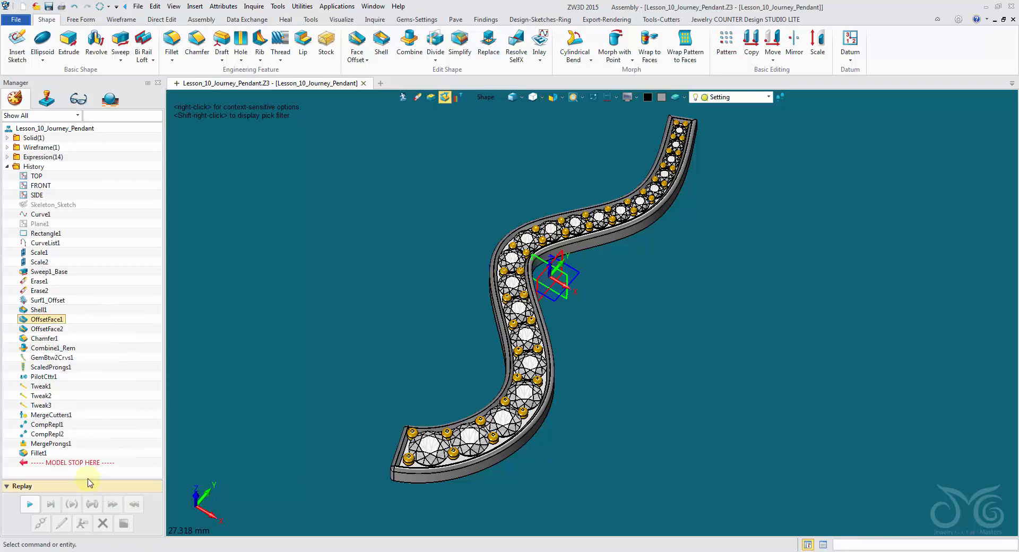
Look over the context commands offered for OffsetFace1 and for the history as a whole.
right_click(57, 317)
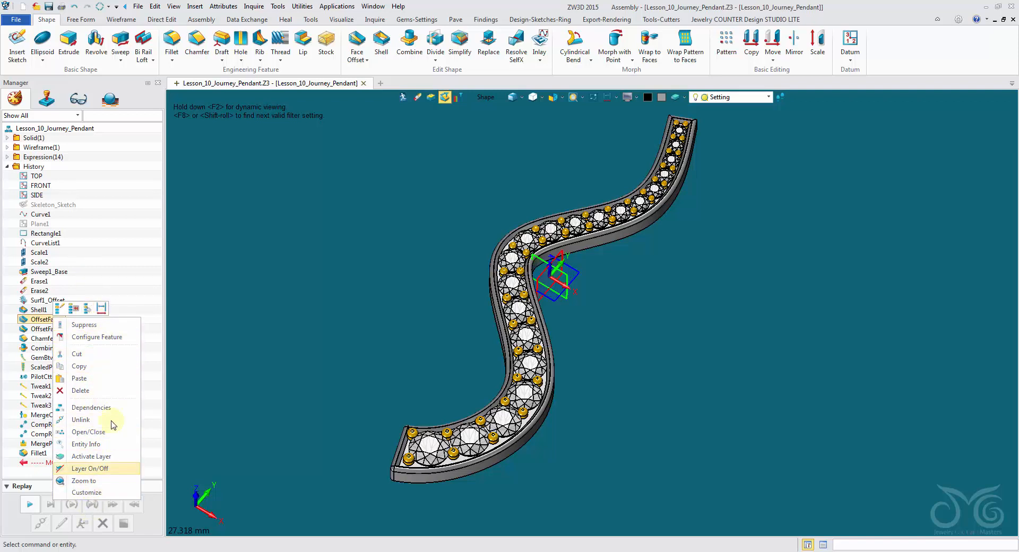
click(135, 267)
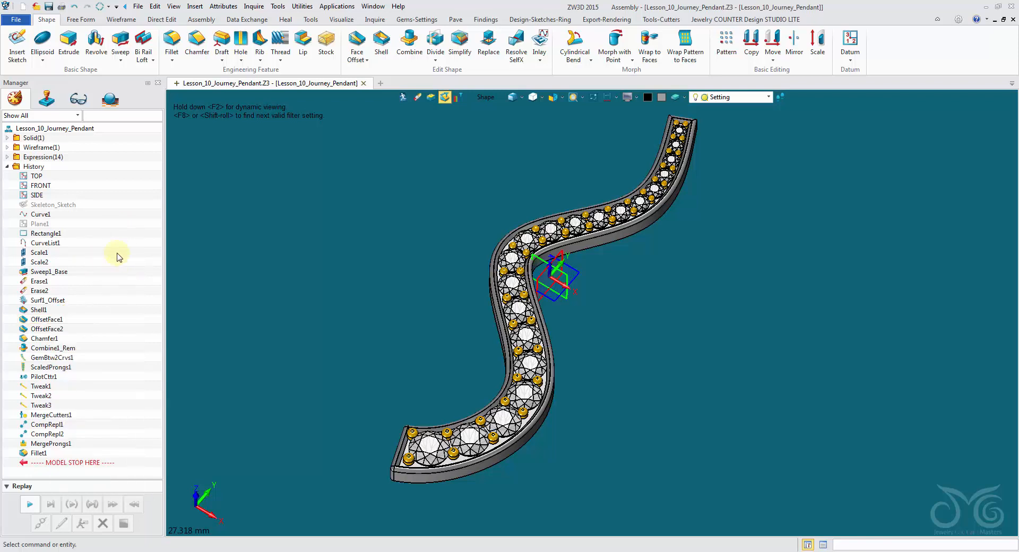
right_click(117, 255)
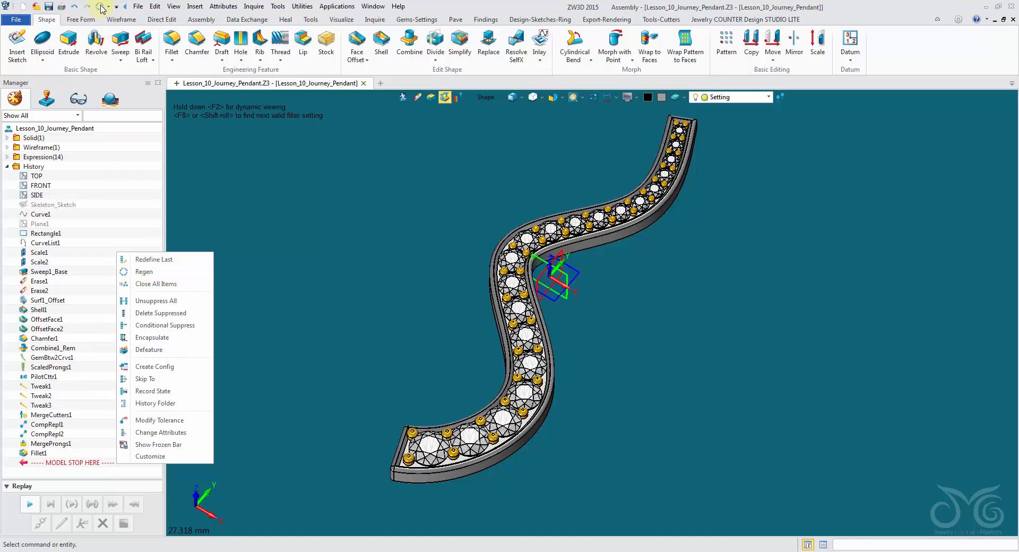
Group the features from Skeleton_Sketch through Combine1_Rem into a history folder.
right_click(109, 223)
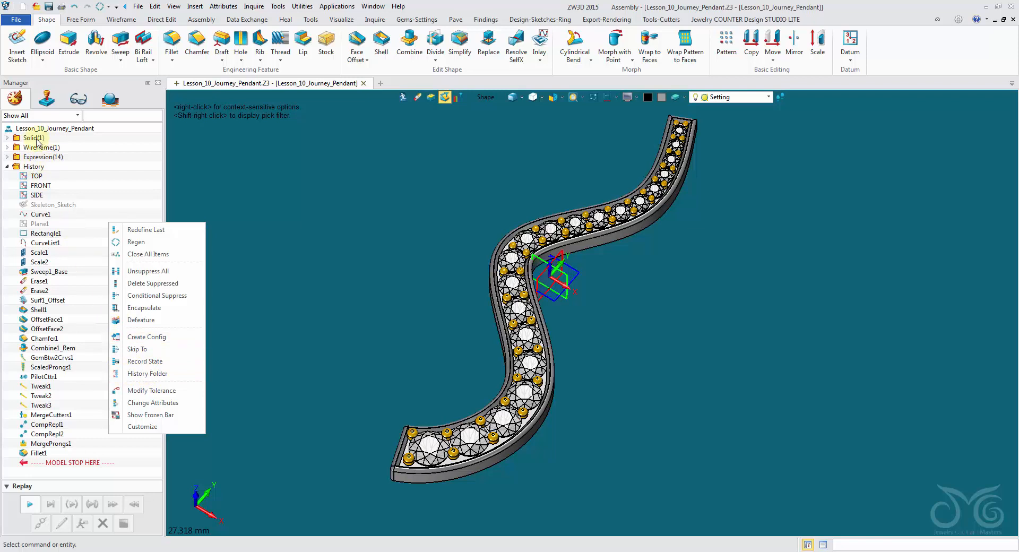
click(135, 374)
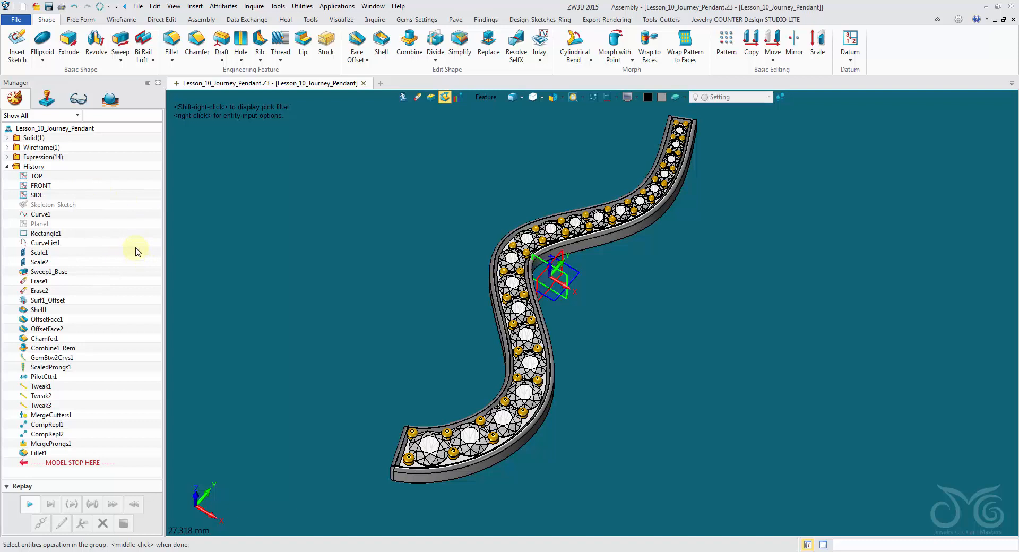
click(68, 205)
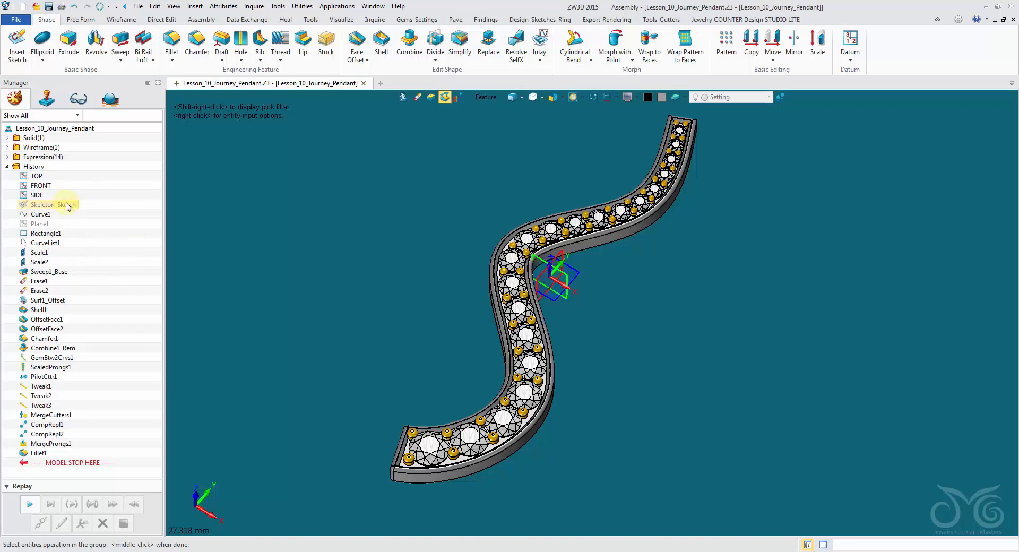
click(68, 205)
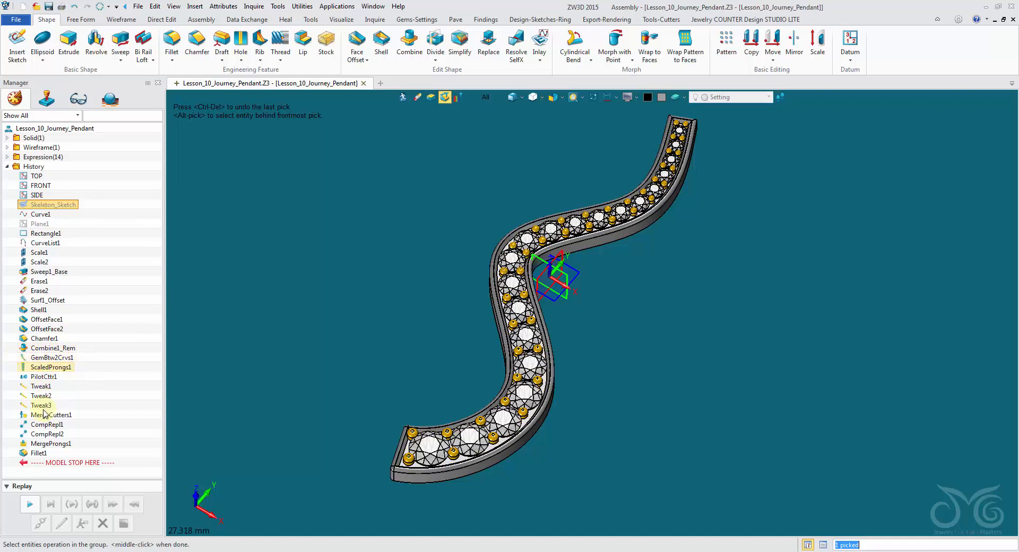
shift+click(52, 348)
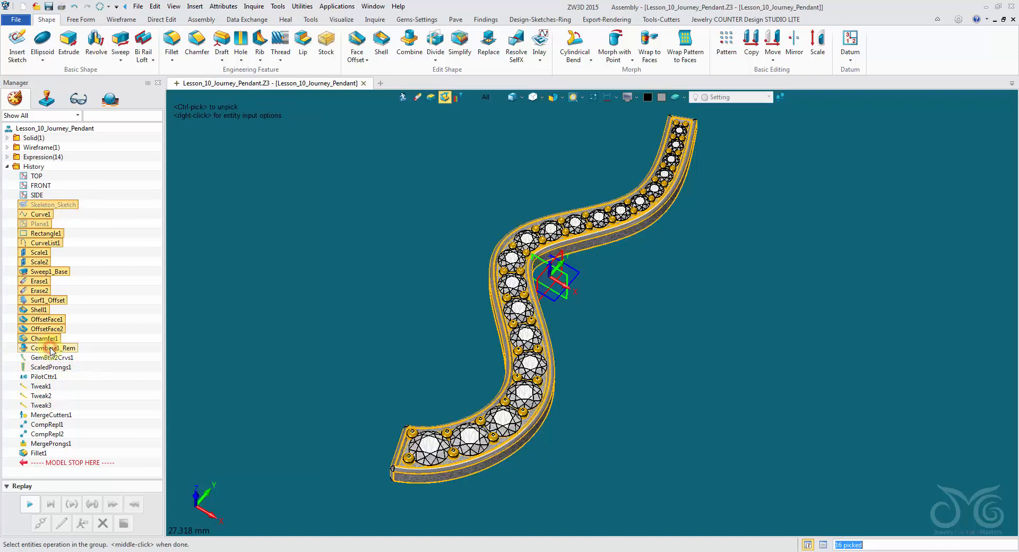
middle_click(212, 234)
Check the contents of the new history folder and rename it ___Pendant_Shape.
click(14, 205)
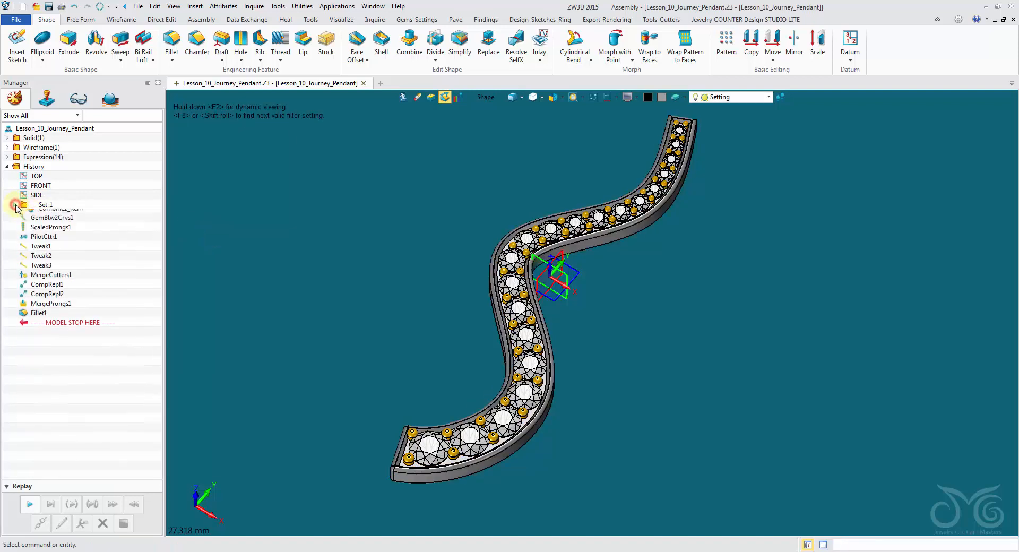
click(15, 205)
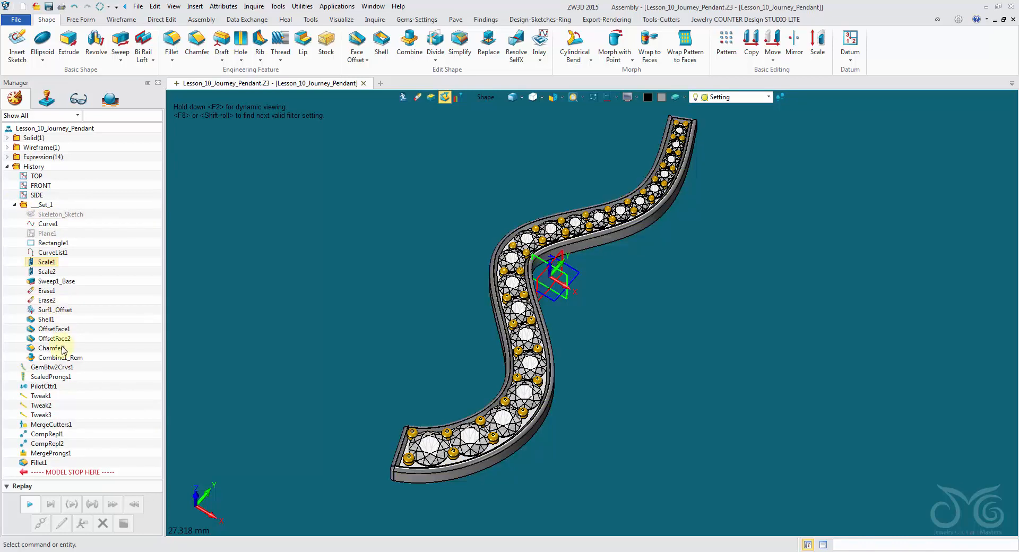
click(15, 205)
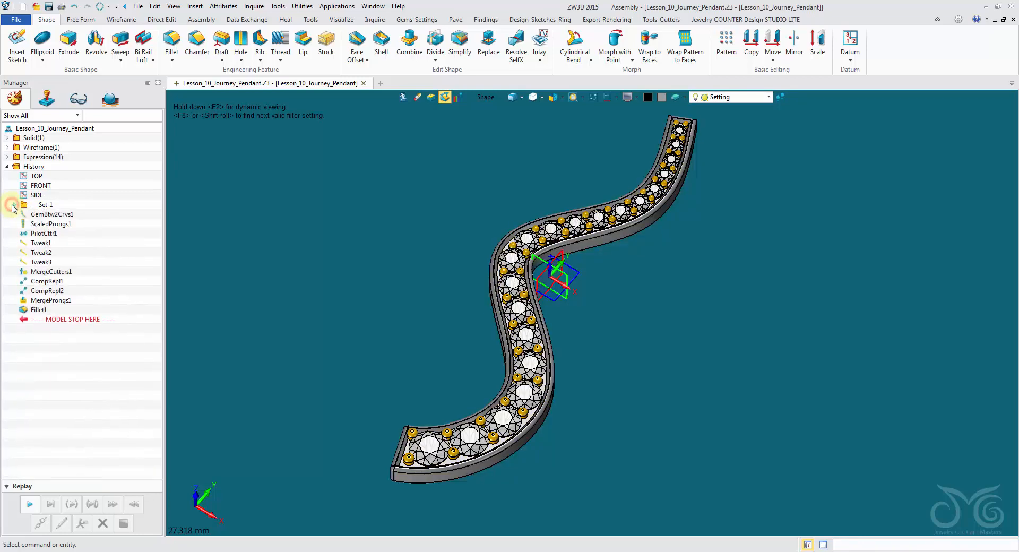
click(15, 204)
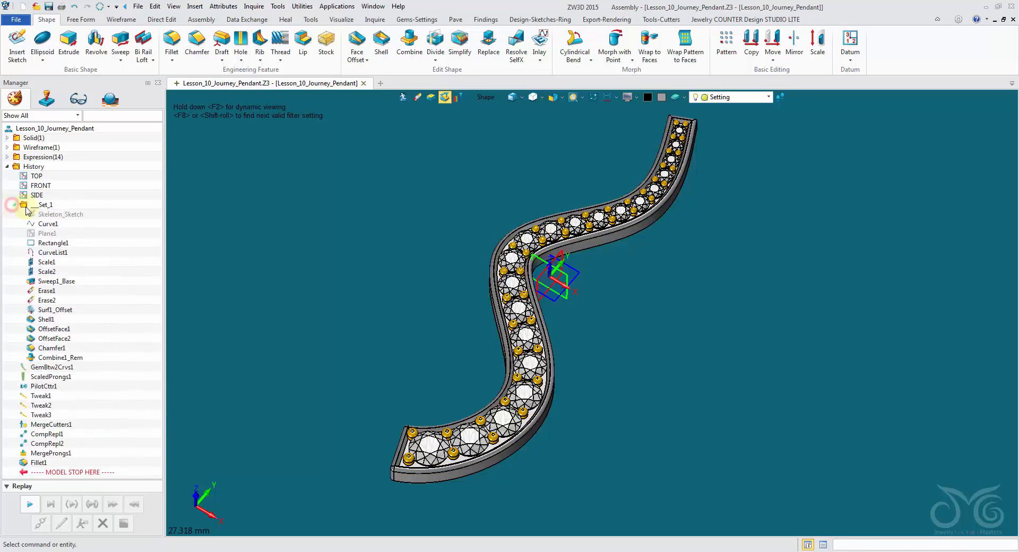
right_click(48, 206)
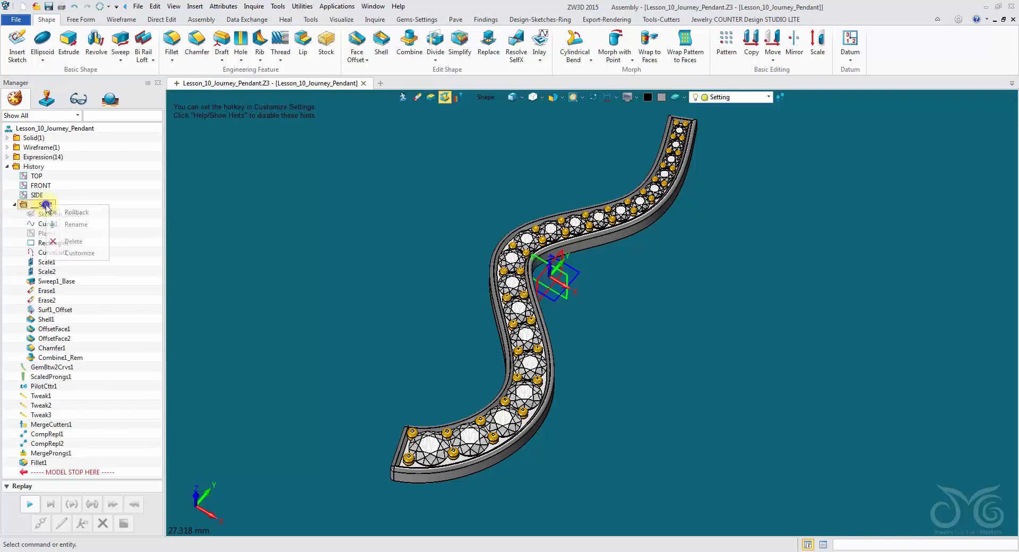
click(67, 224)
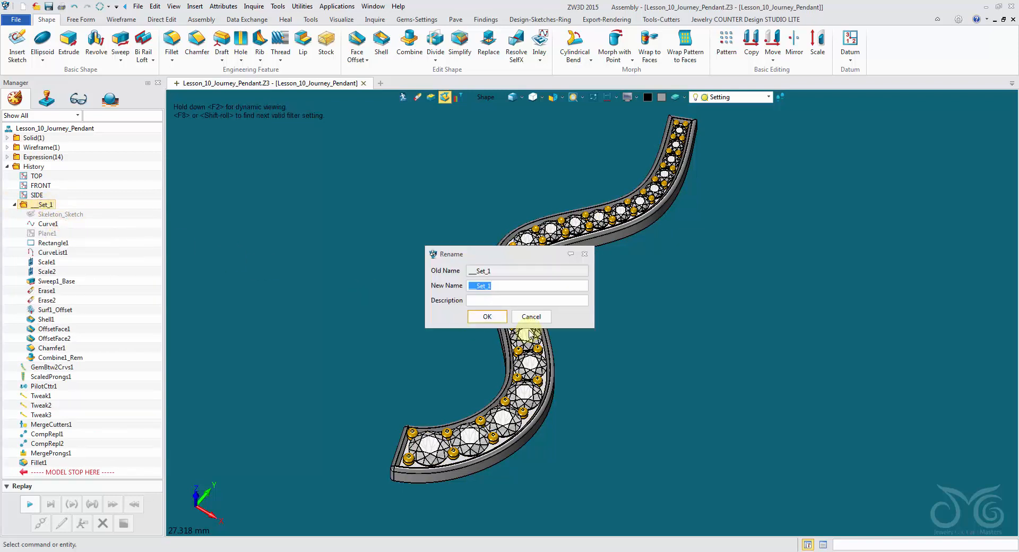
text(Pendant_Shape)
click(488, 319)
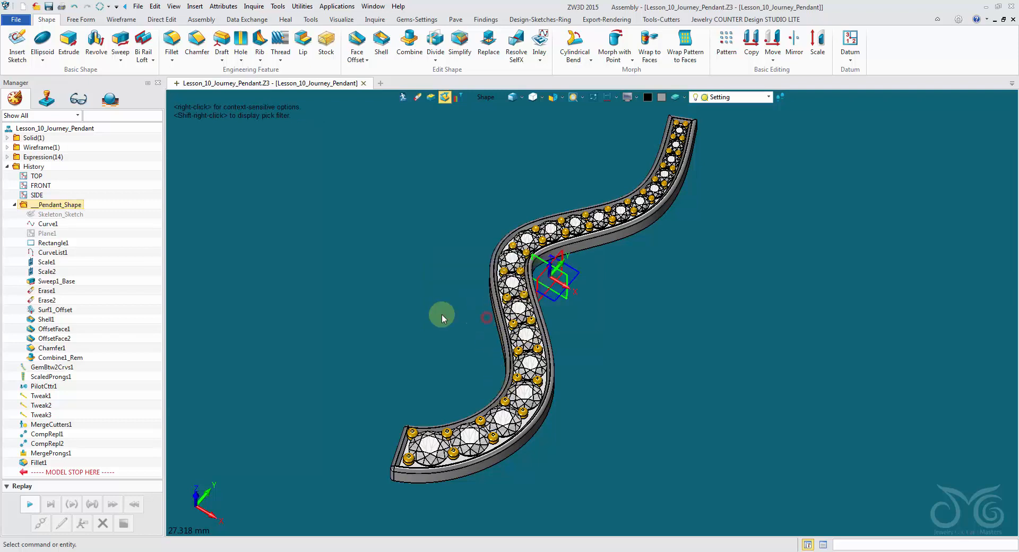
Collapse the ___Pendant_Shape folder and group the features from GemBtw2Crvs1 through MergeProngs1 into a second history folder.
click(15, 205)
click(15, 205)
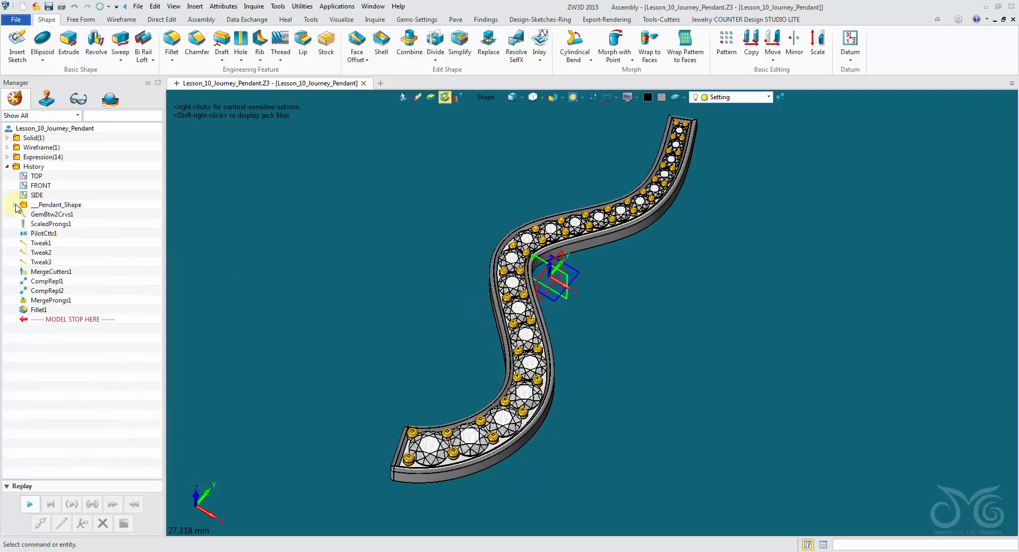
click(15, 205)
right_click(113, 237)
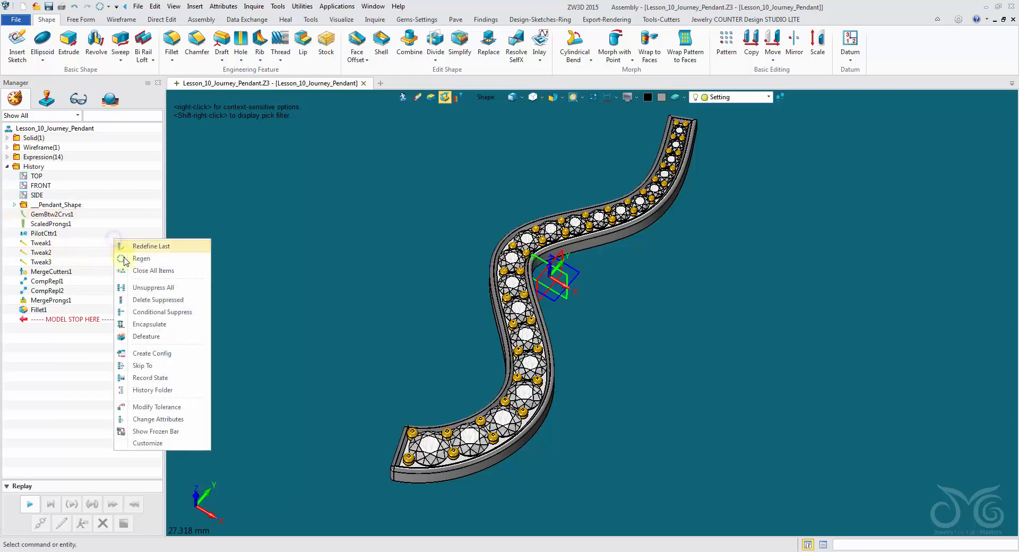
click(160, 390)
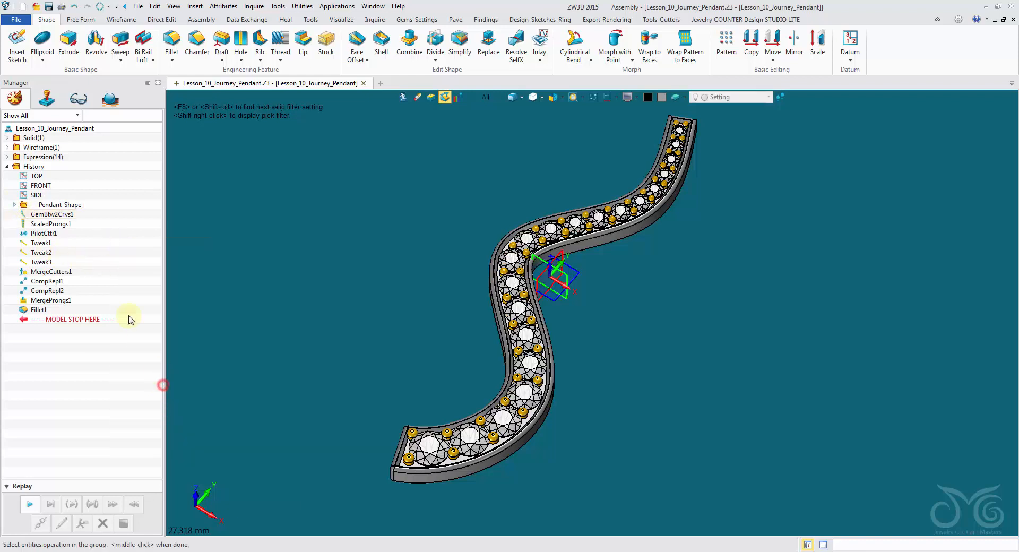
shift+click(57, 300)
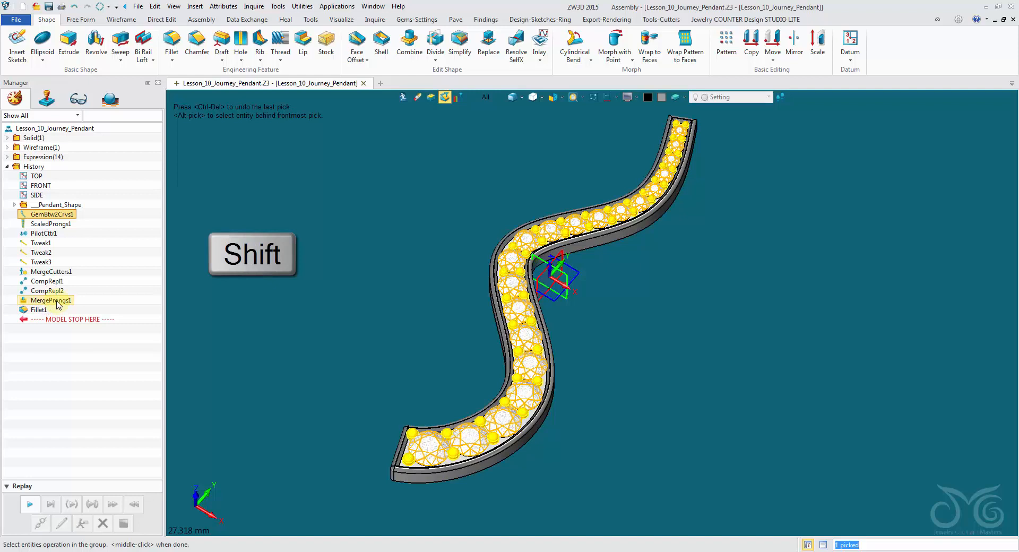
middle_click(116, 229)
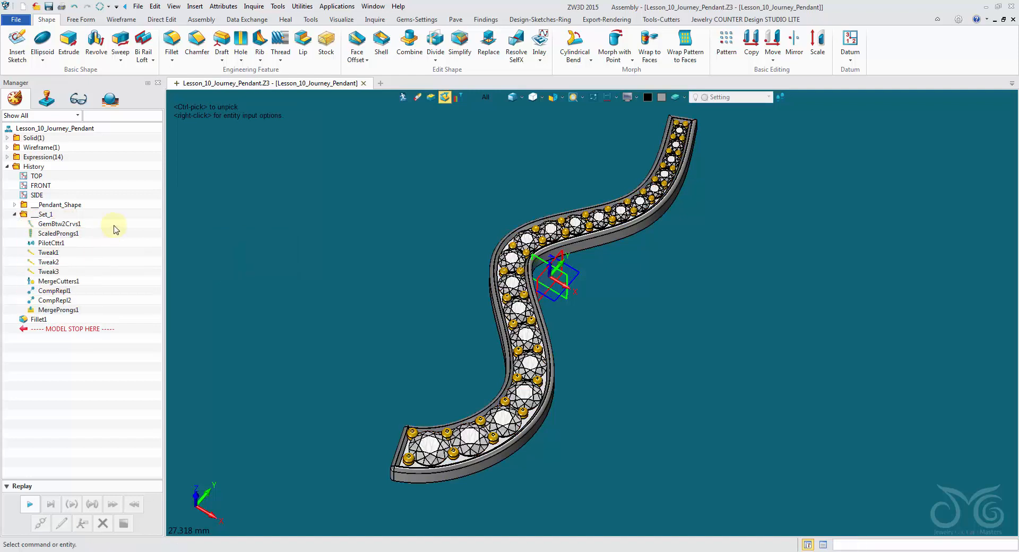
Rename the second history folder ___Components and collapse it.
right_click(40, 214)
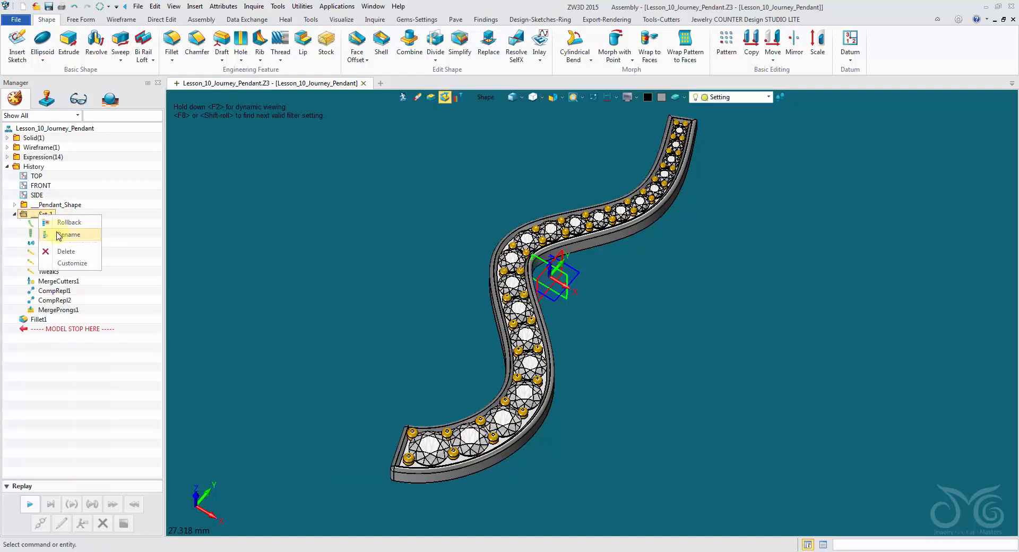
click(63, 235)
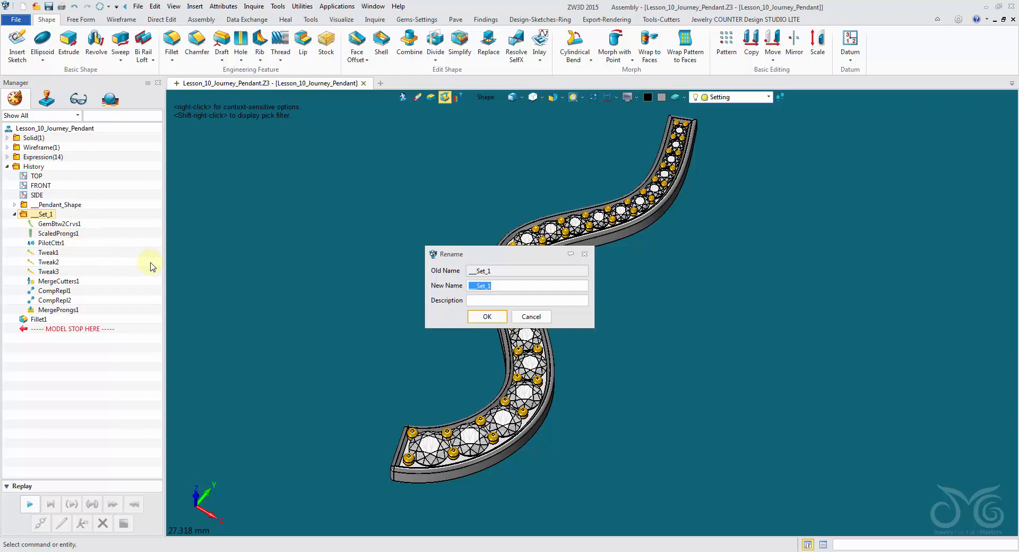
text(Components)
click(487, 316)
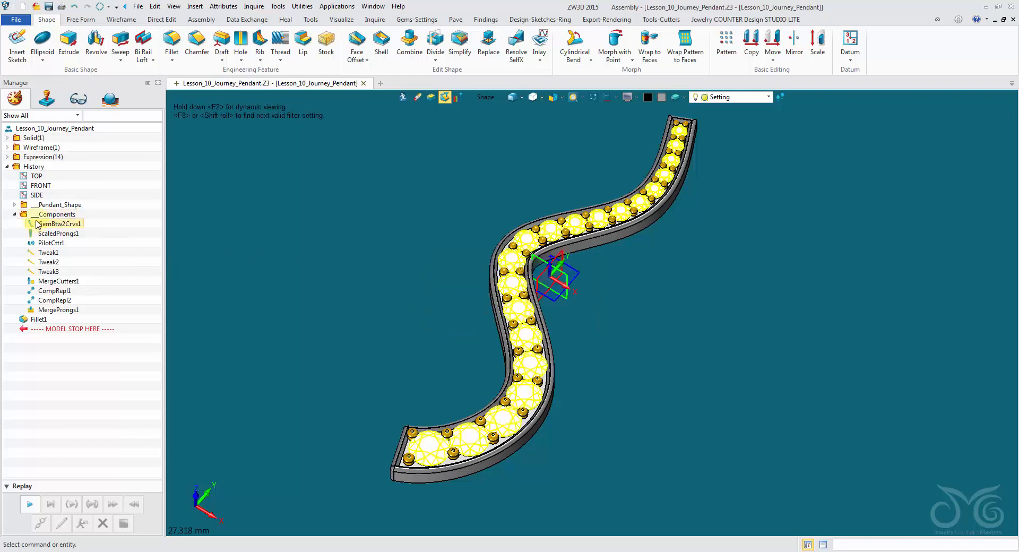
click(14, 213)
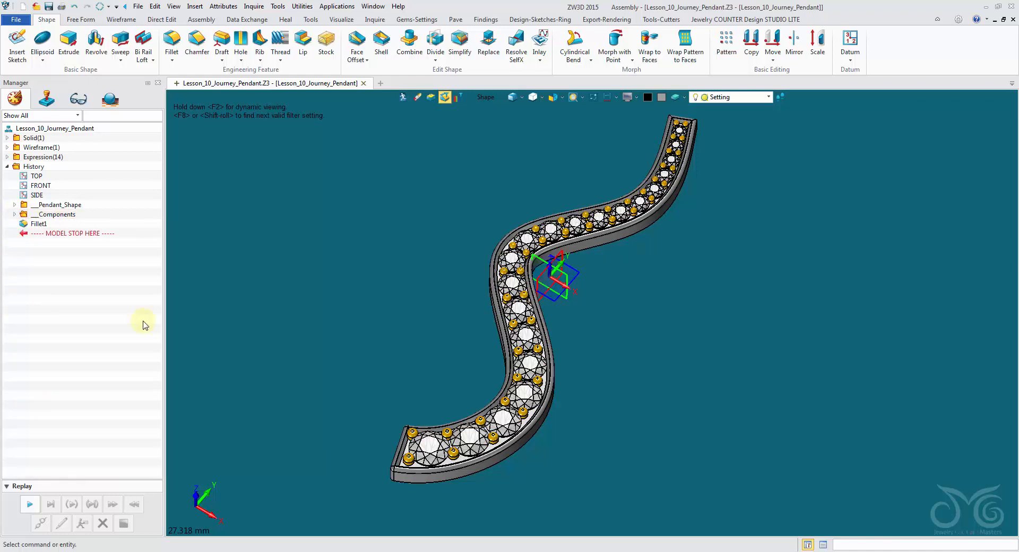
Expand the ___Pendant_Shape and ___Components folders to view all the features grouped in them.
click(14, 205)
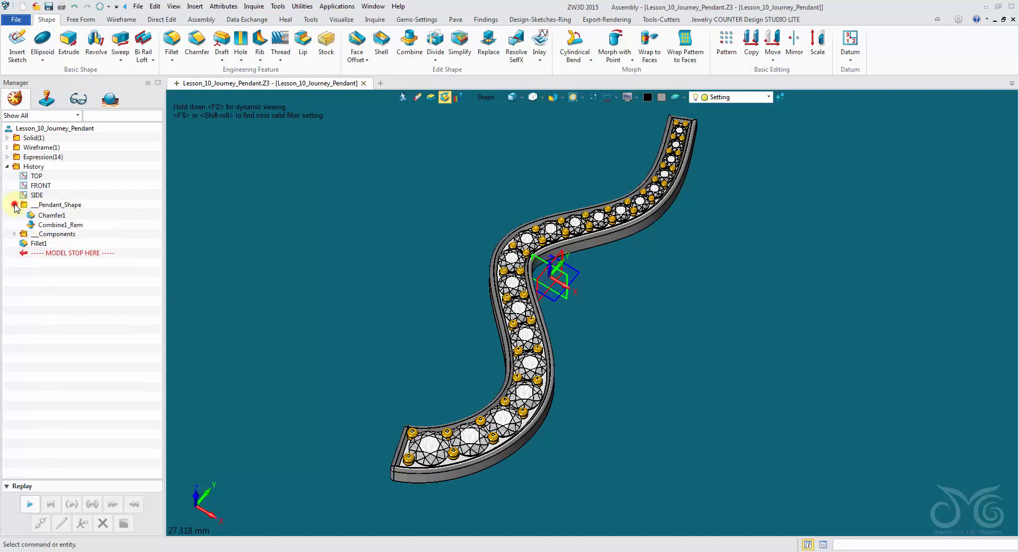
click(14, 367)
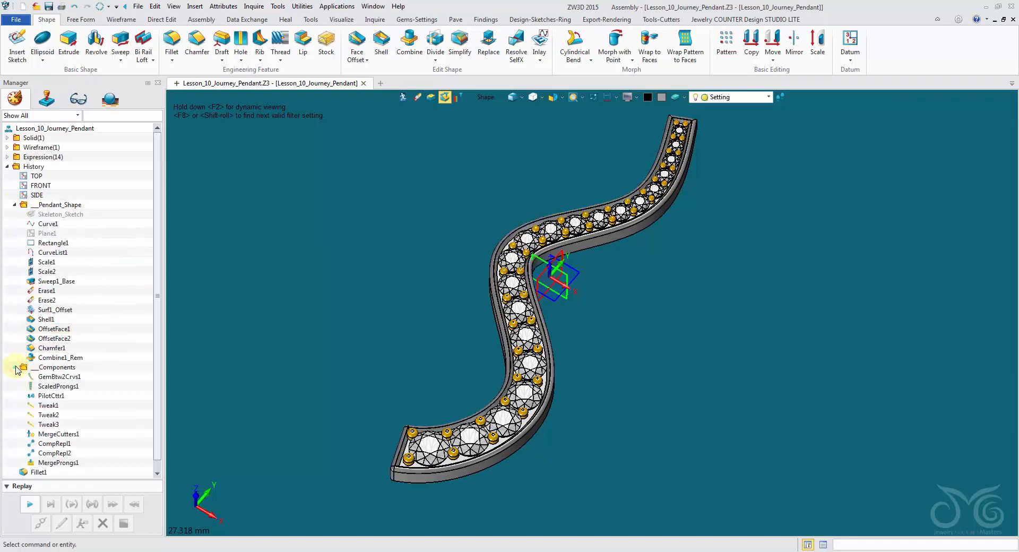
scroll(83, 380, down, 1)
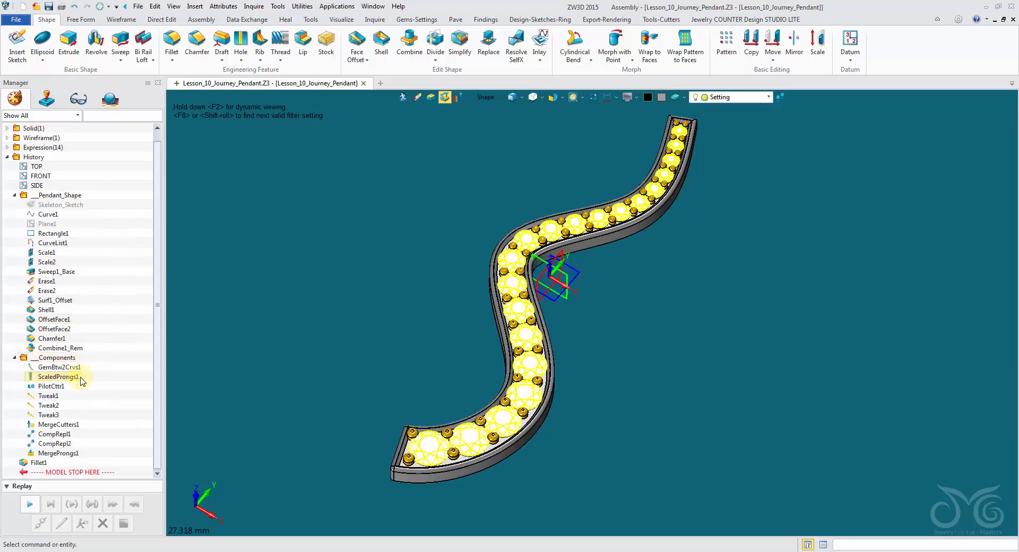
Show the frozen bar in the history tree and hide it again.
right_click(124, 287)
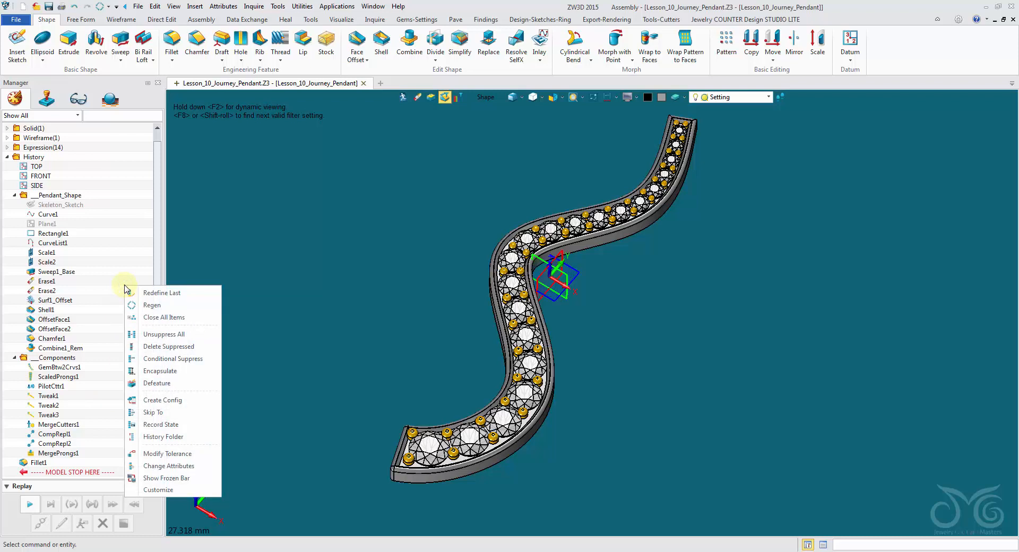
click(142, 478)
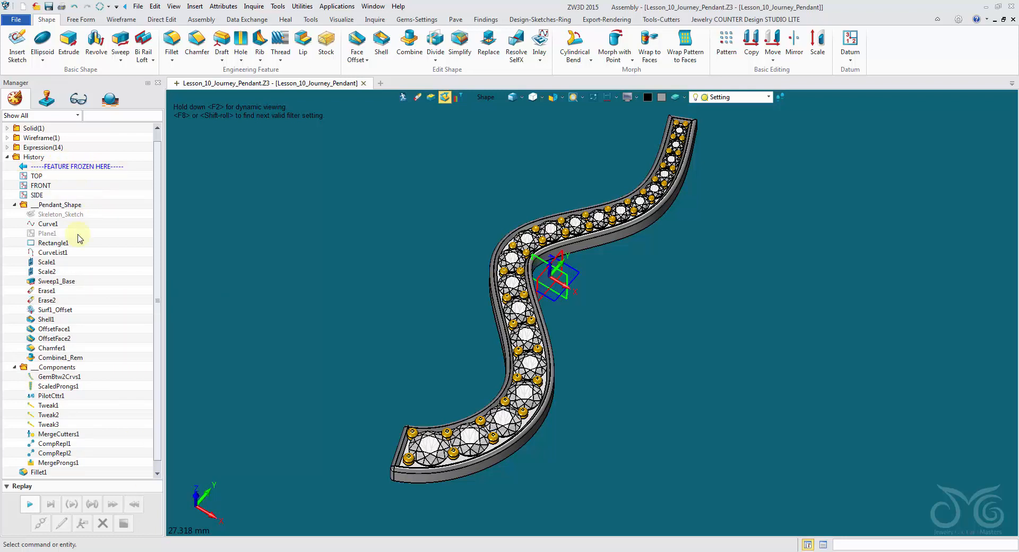
right_click(105, 288)
click(145, 478)
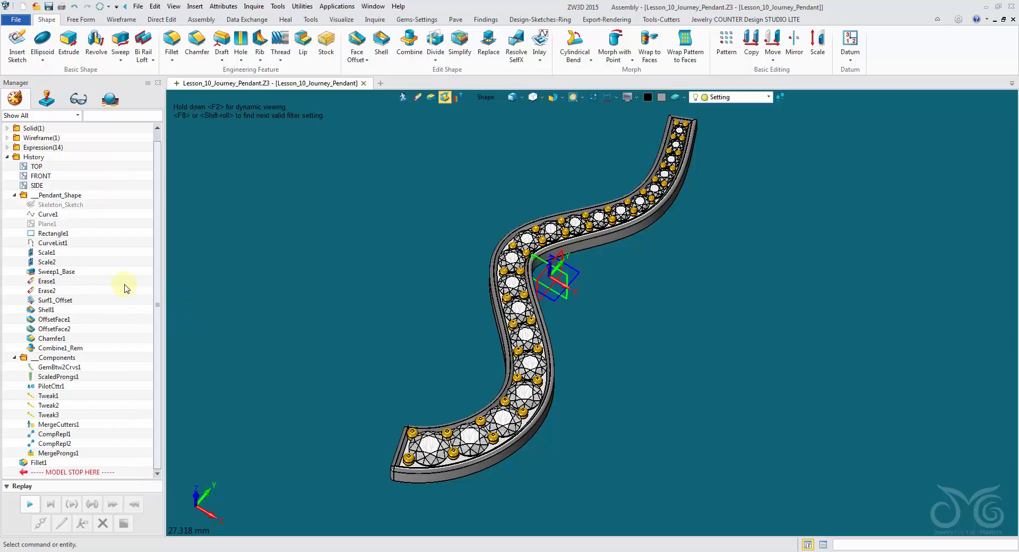
Show the frozen bar at the start of the history, above the TOP datum.
right_click(124, 283)
click(159, 475)
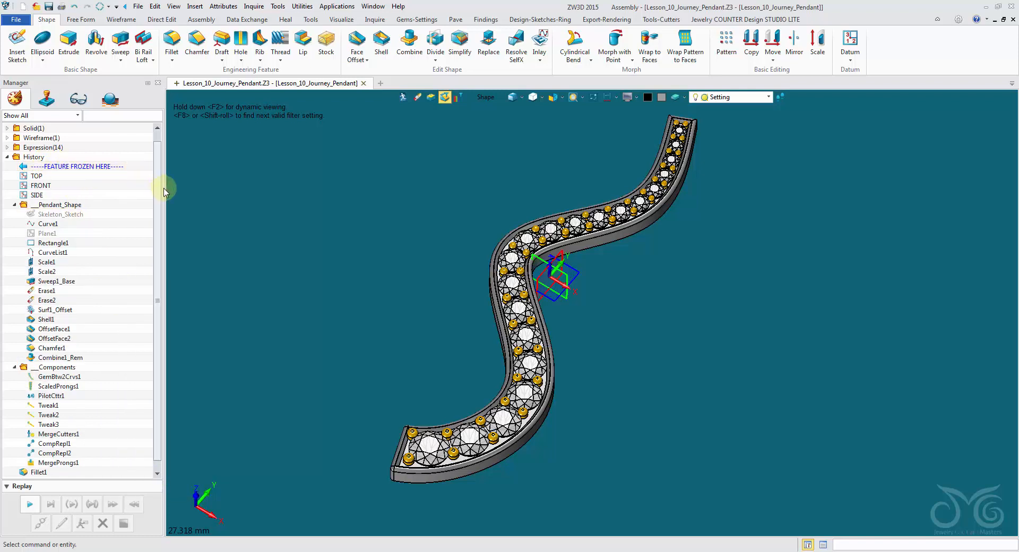
drag(157, 193, 161, 209)
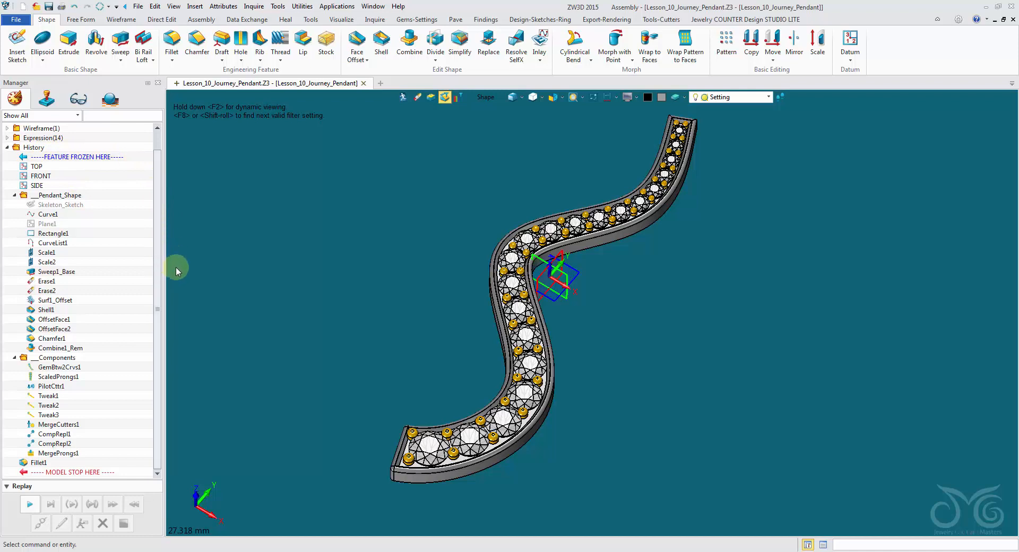
Regenerate the whole model and move the frozen bar directly below MergeProngs1 in the history.
click(99, 7)
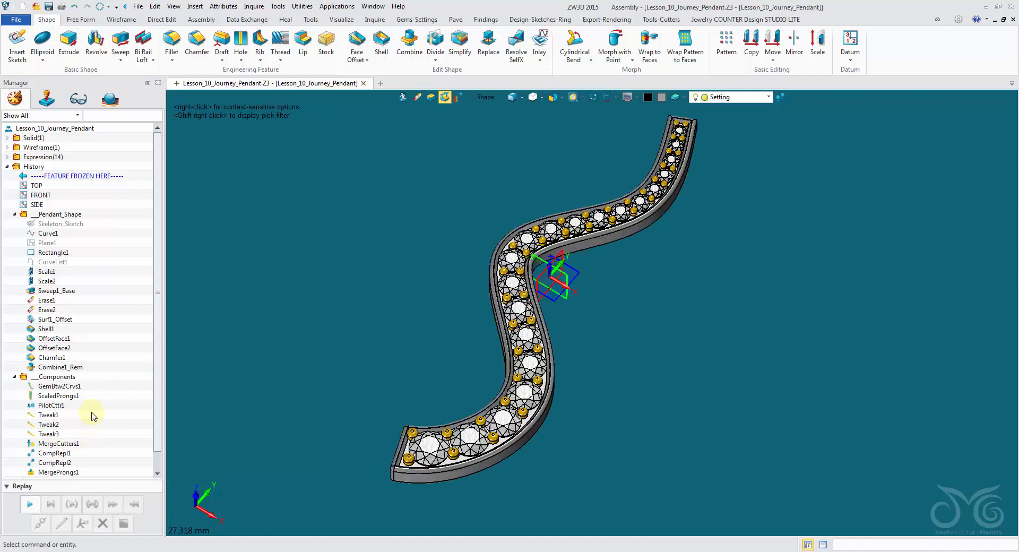
scroll(93, 415, down, 1)
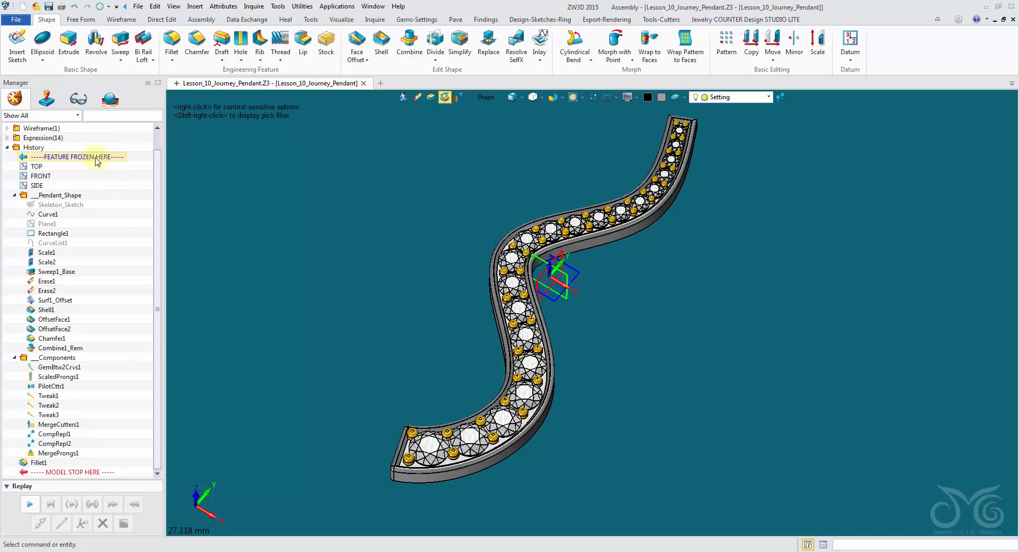
drag(81, 159, 84, 459)
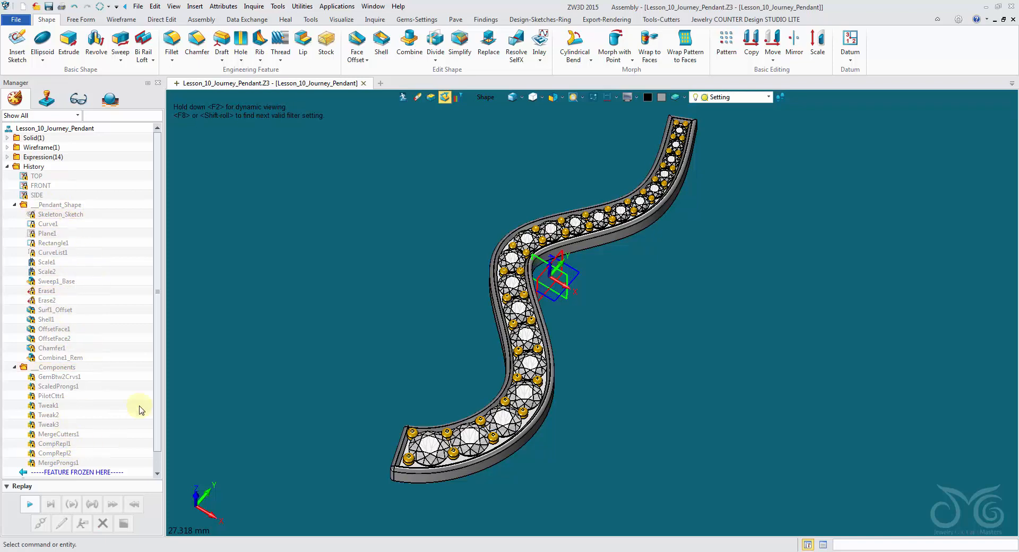
drag(156, 388, 157, 438)
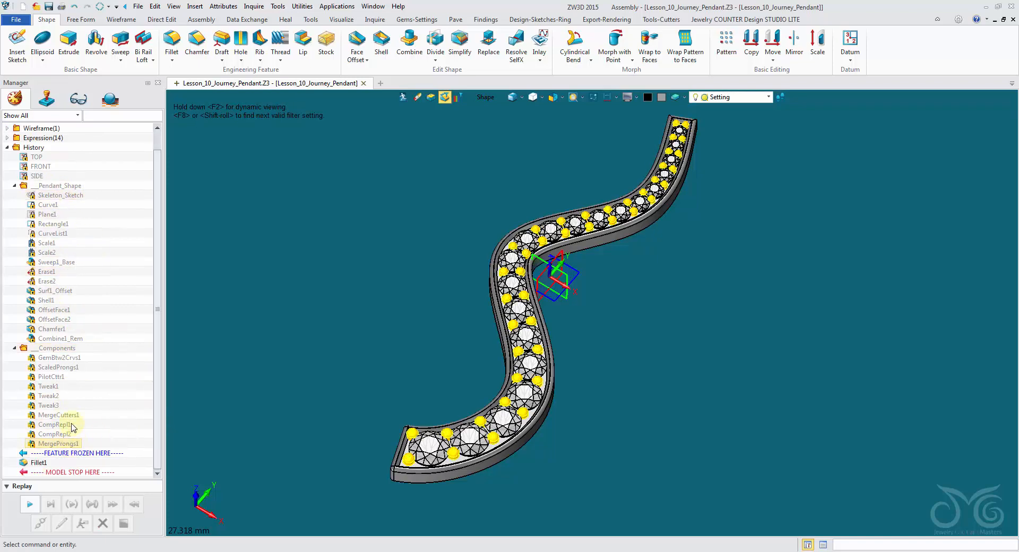
Regenerate the model with the features frozen, and move the frozen bar up directly above the sketch in the ___Pendant_Shape folder.
click(100, 9)
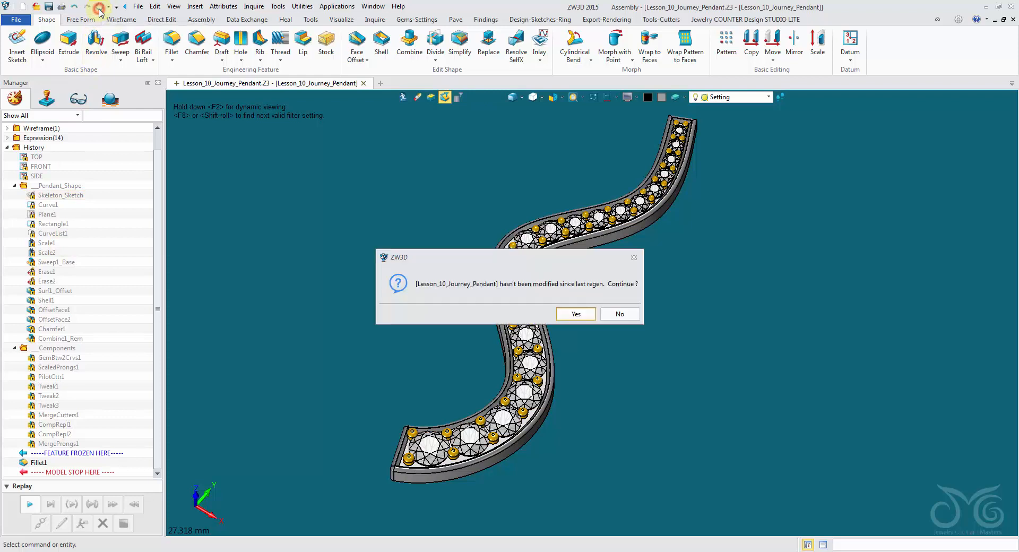
click(575, 314)
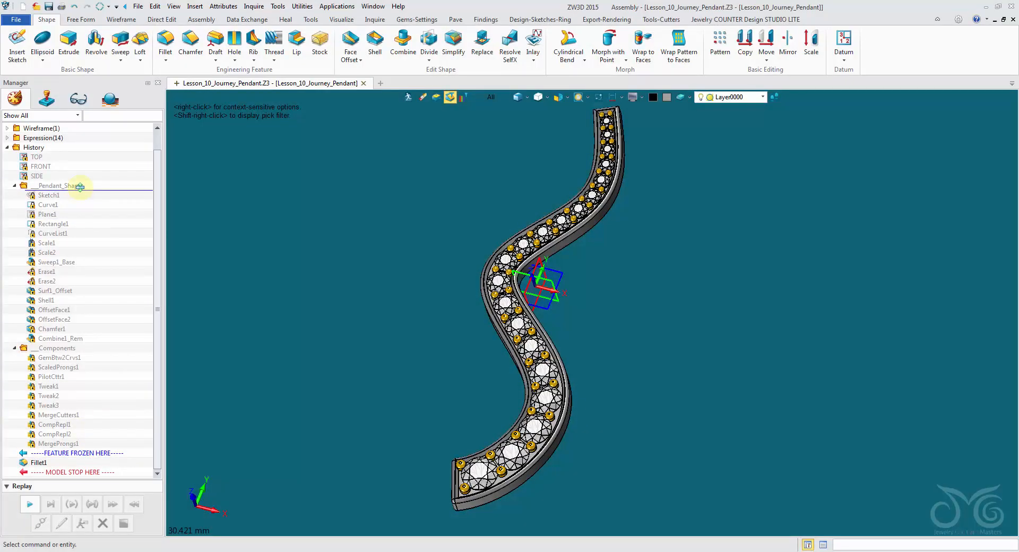
drag(80, 187, 79, 187)
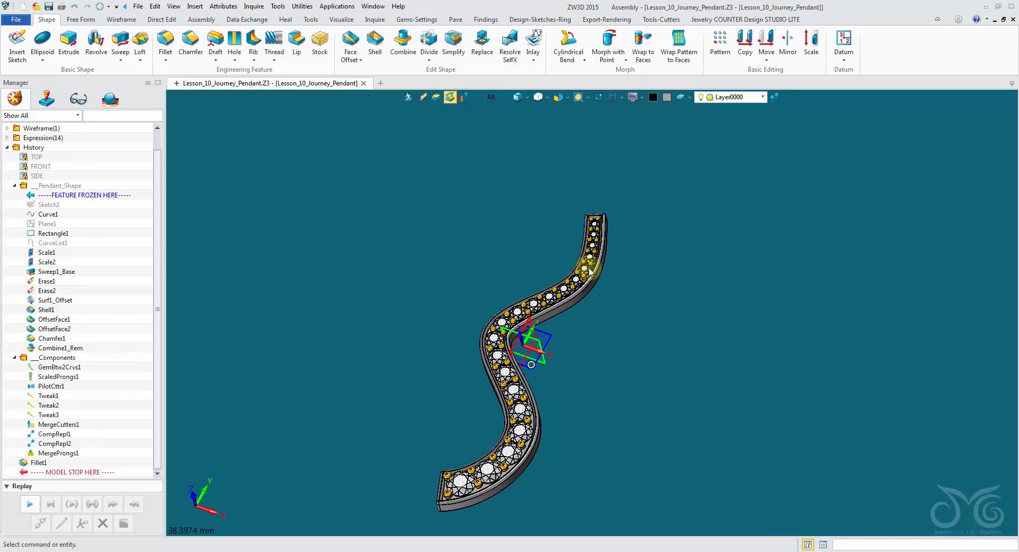
Apply a Face Offset of 0.5 mm to the end face at the narrow end of the pendant.
mouse_move(608, 258)
right_down()
mouse_move(661, 219)
mouse_move(685, 244)
mouse_move(652, 203)
mouse_move(638, 258)
mouse_move(626, 230)
mouse_move(539, 257)
mouse_move(459, 241)
mouse_move(425, 249)
mouse_move(412, 265)
mouse_move(472, 388)
mouse_move(527, 380)
right_up()
scroll(685, 243, up, 1)
scroll(683, 239, up, 1)
scroll(630, 234, up, 9)
scroll(412, 265, up, 2)
click(358, 38)
right_drag(403, 132, 488, 254)
click(435, 282)
right_drag(435, 282, 679, 406)
drag(680, 406, 706, 412)
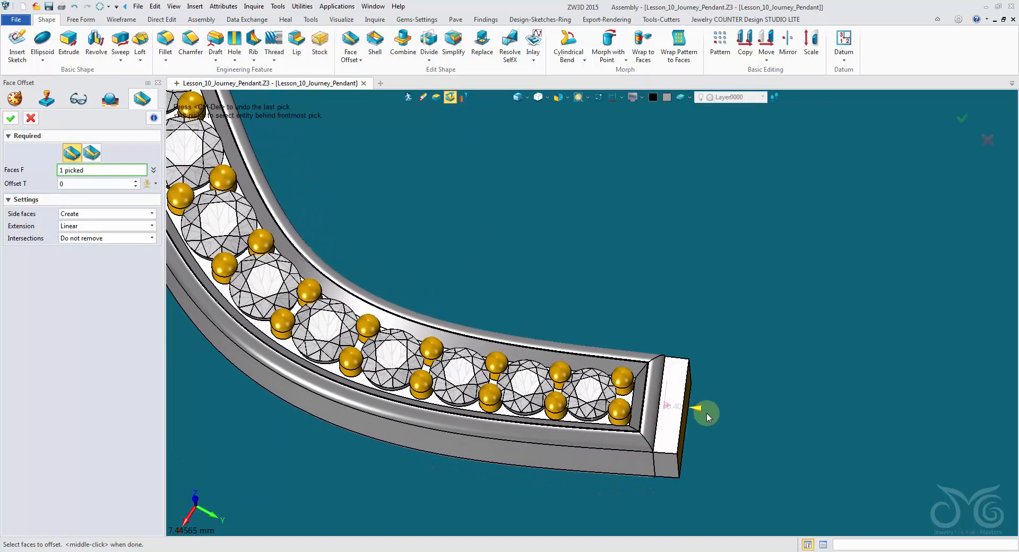
click(97, 182)
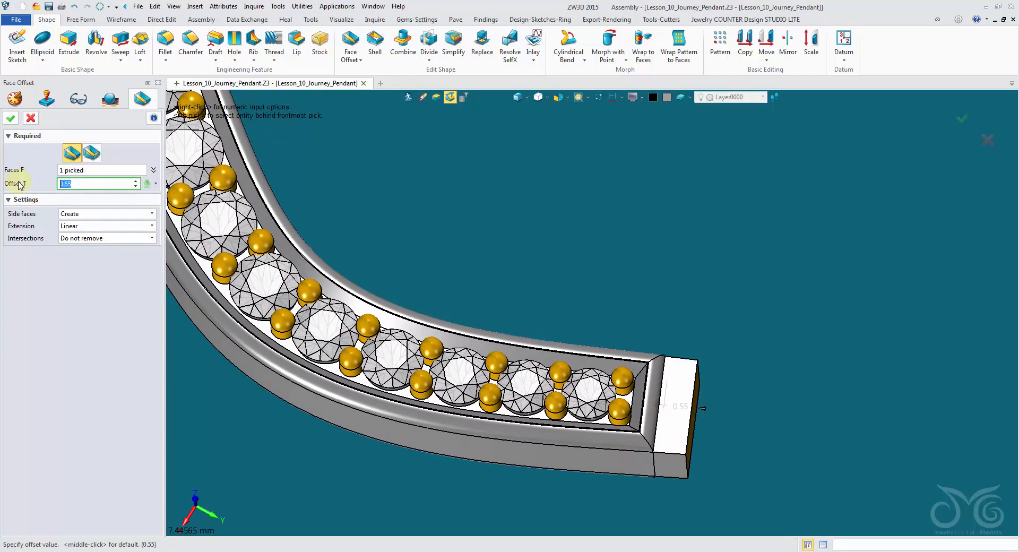
click(11, 118)
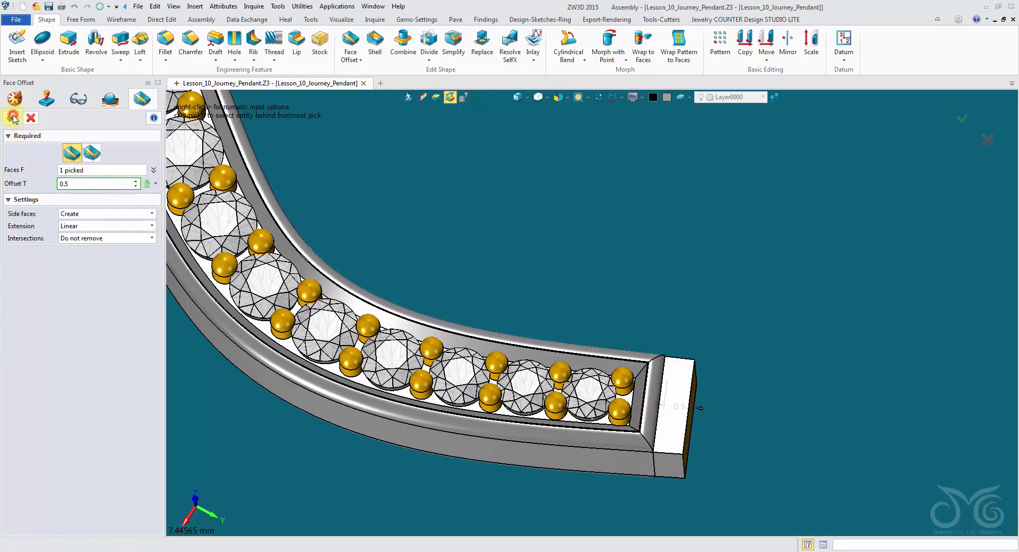
Inspect the offset end of the pendant from several angles and cut OffsetFace3 from the history.
right_drag(372, 255, 626, 364)
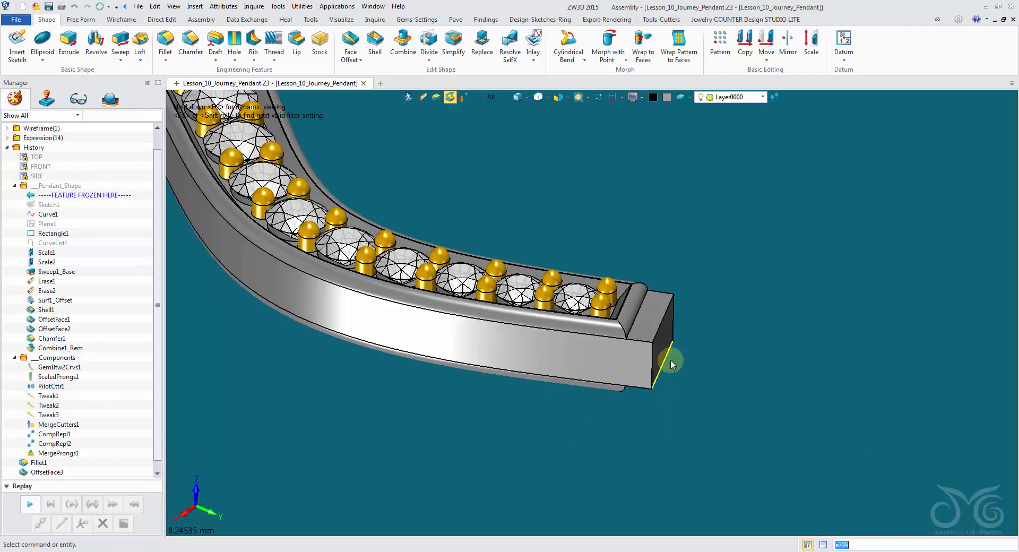
mouse_move(691, 350)
right_down()
mouse_move(734, 317)
mouse_move(718, 407)
mouse_move(725, 391)
mouse_move(685, 428)
mouse_move(652, 366)
mouse_move(727, 398)
right_up()
scroll(734, 319, up, 5)
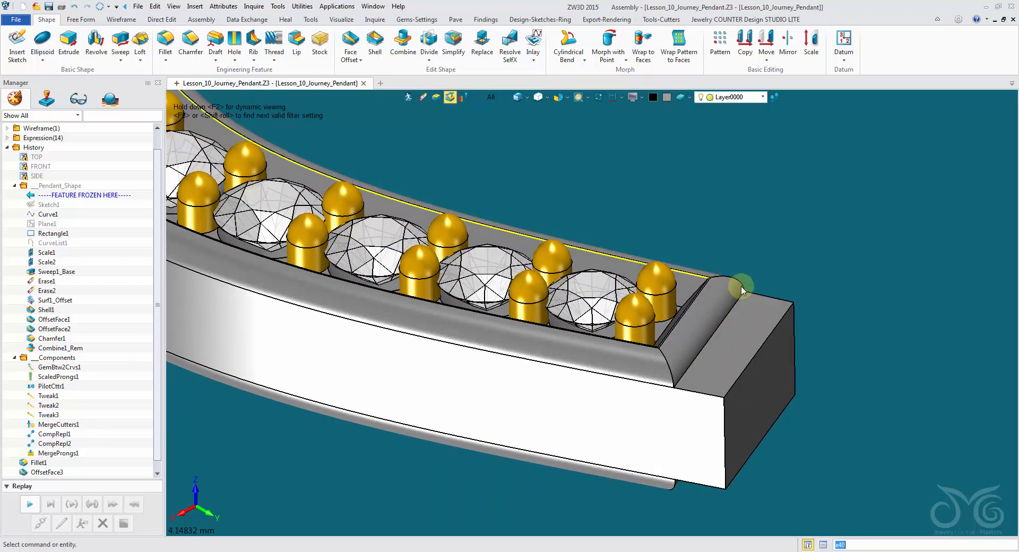
right_drag(740, 284, 690, 280)
right_drag(661, 348, 541, 345)
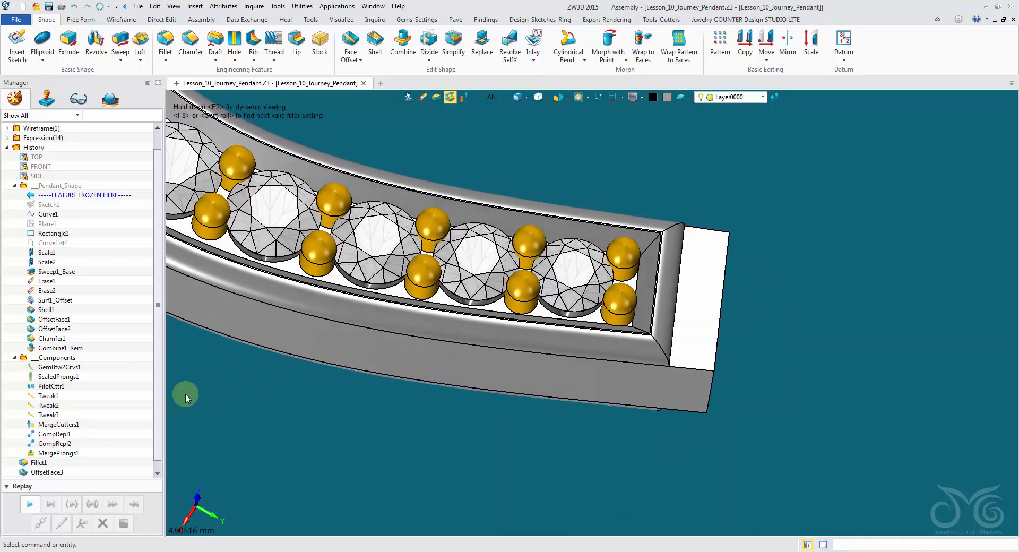
drag(157, 383, 154, 392)
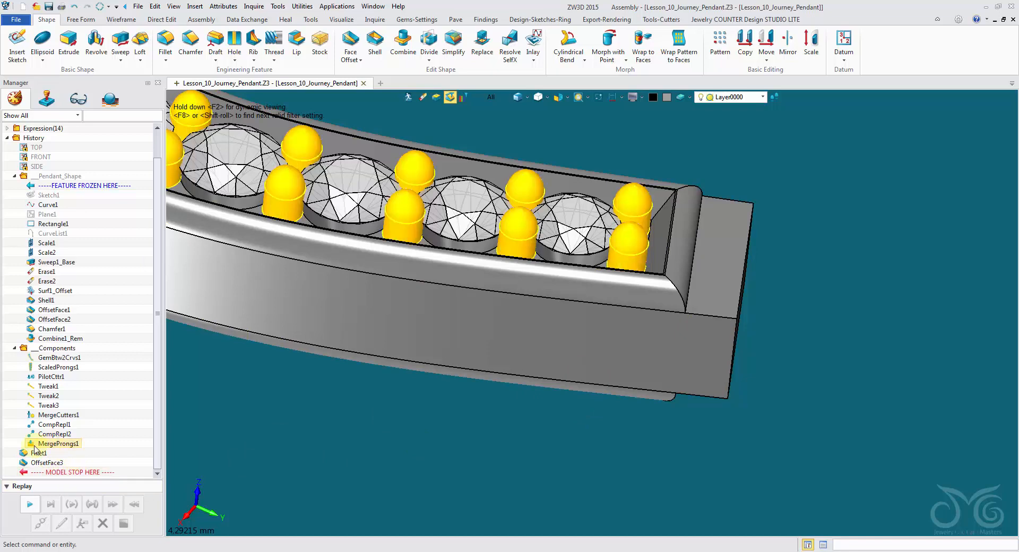
mouse_move(202, 479)
right_down()
mouse_move(126, 439)
mouse_move(47, 464)
right_up()
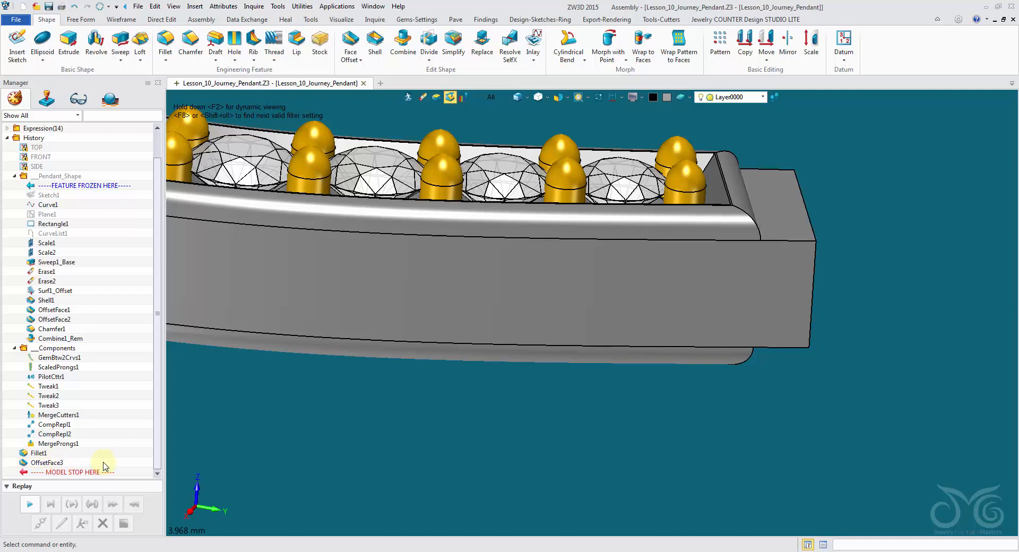
right_click(48, 465)
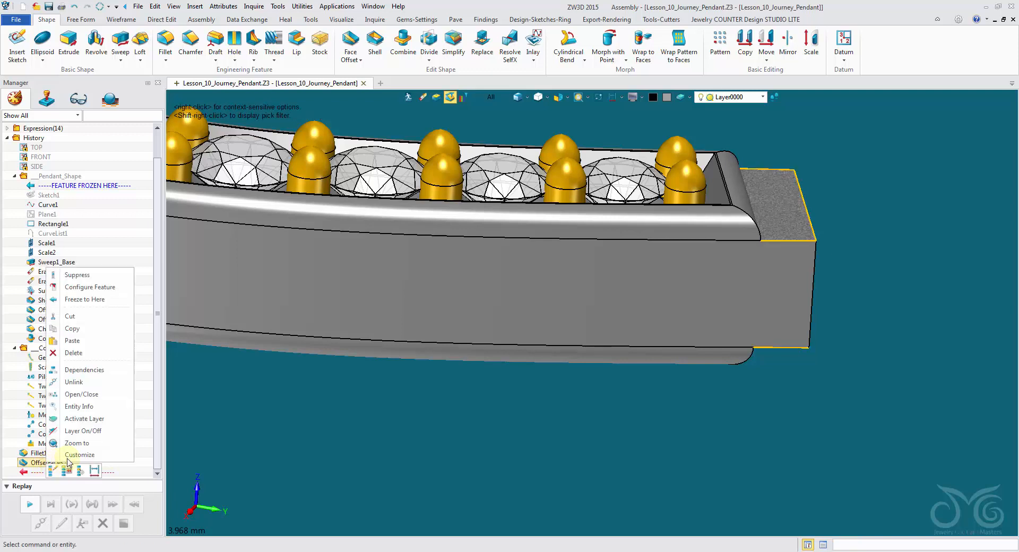
click(94, 317)
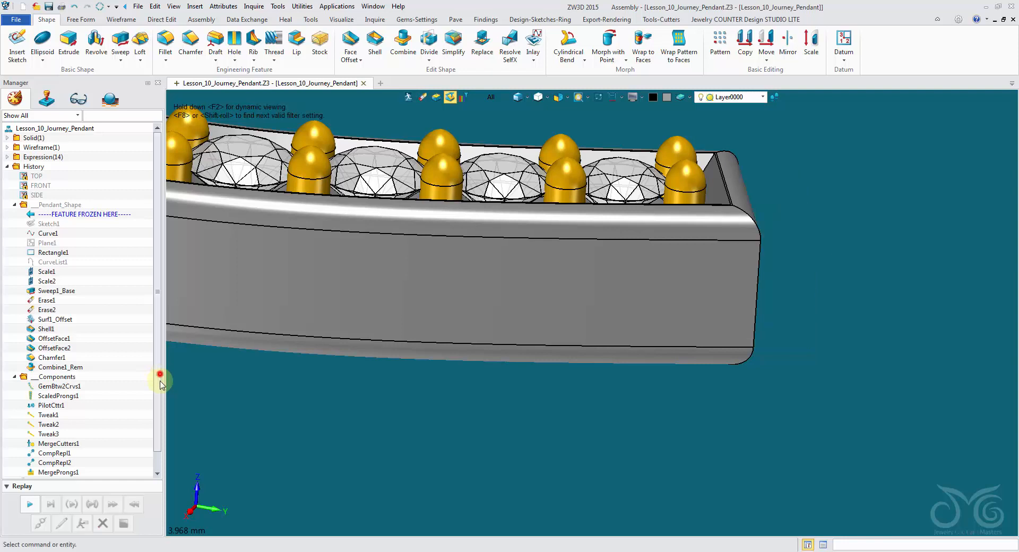
Paste the cut offset feature after MergeProngs1, ahead of Fillet1, using MergeProngs1 as the insertion reference in place of Fillet1.
drag(160, 380, 152, 433)
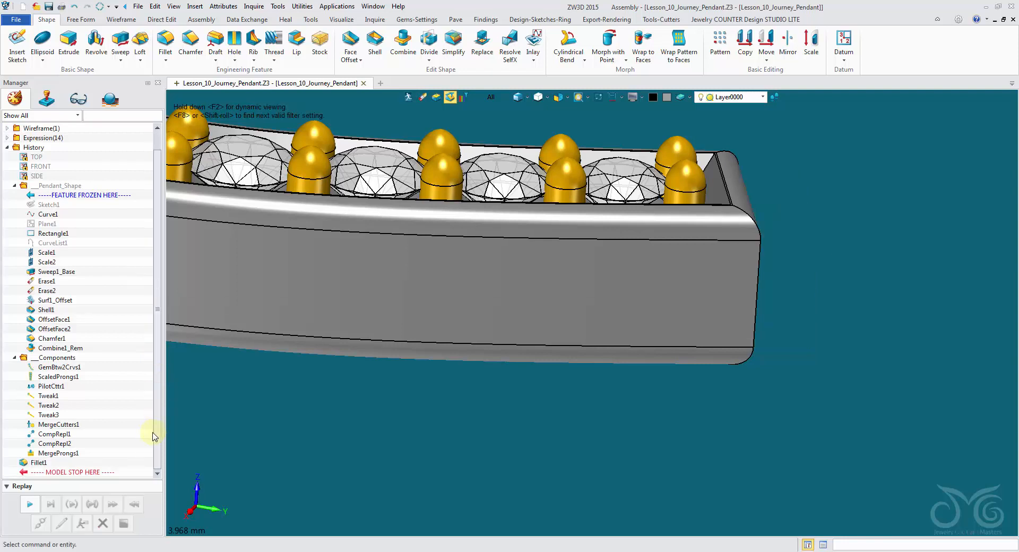
right_click(38, 462)
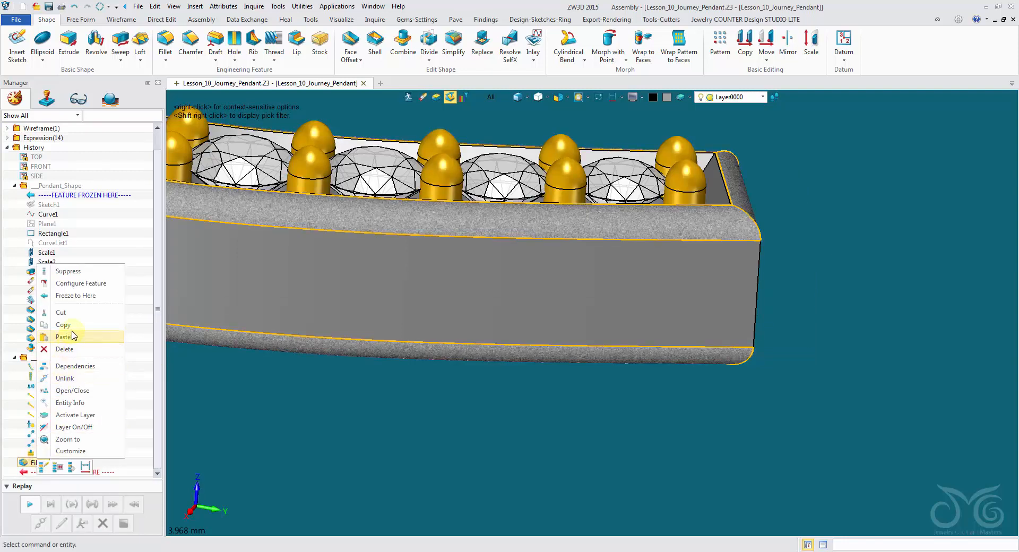
click(64, 337)
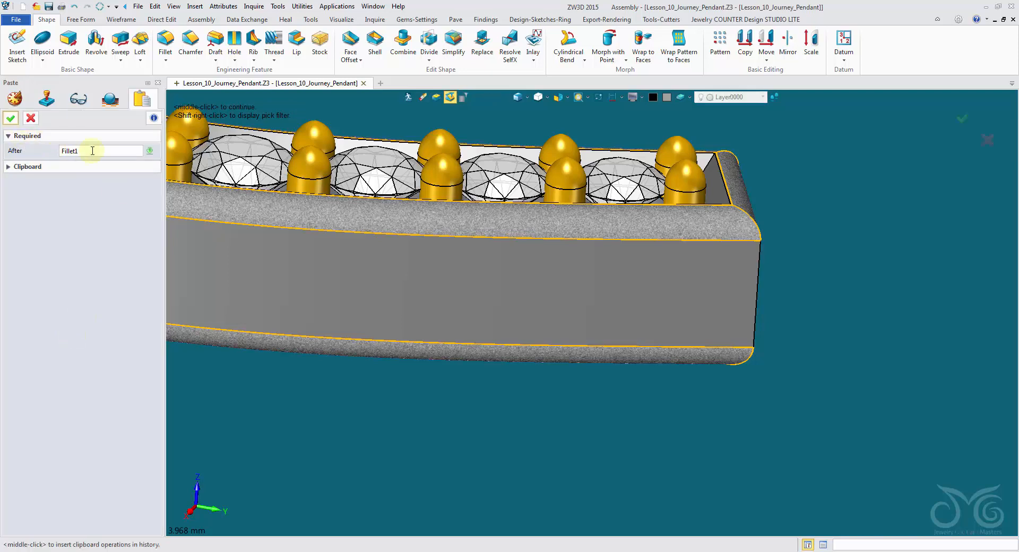
click(150, 153)
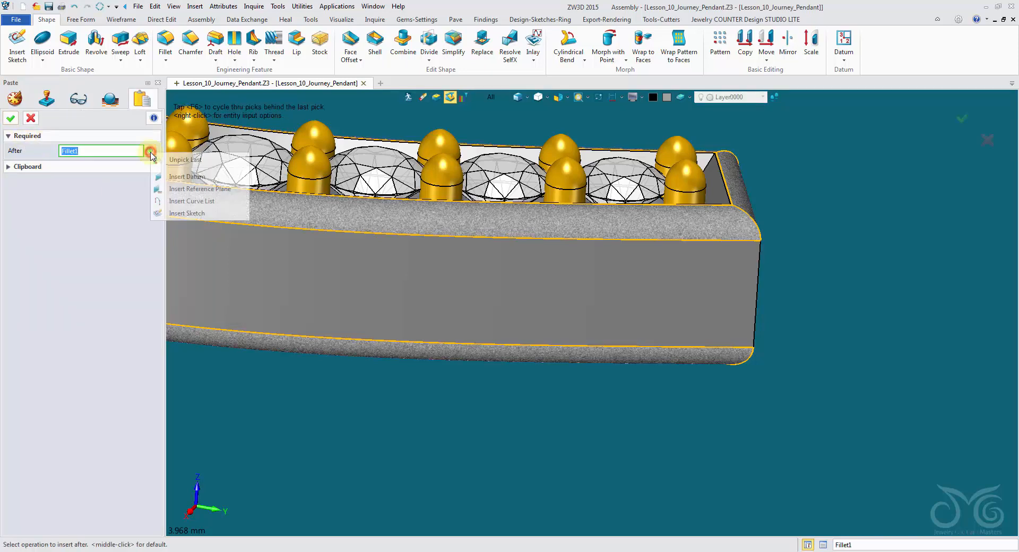
click(178, 159)
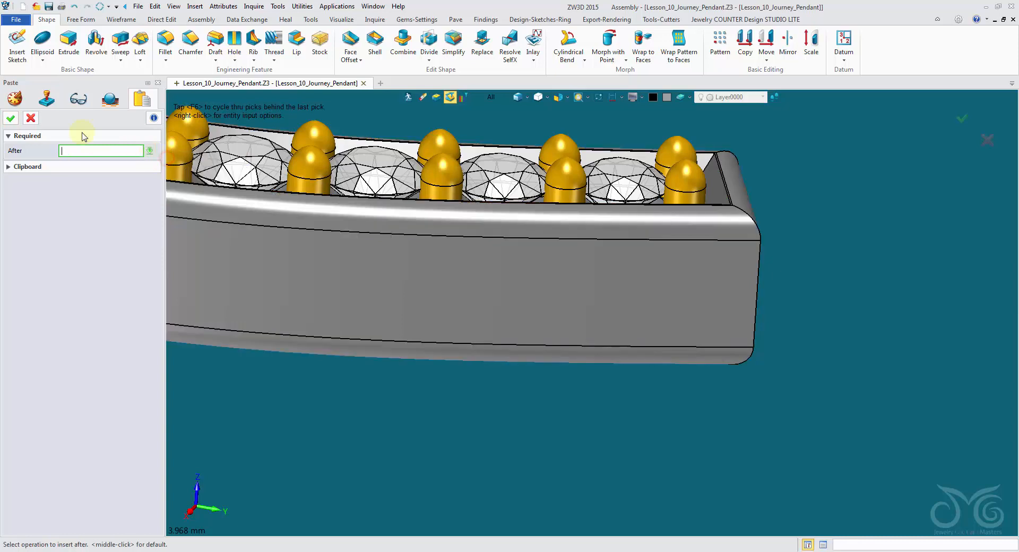
click(15, 97)
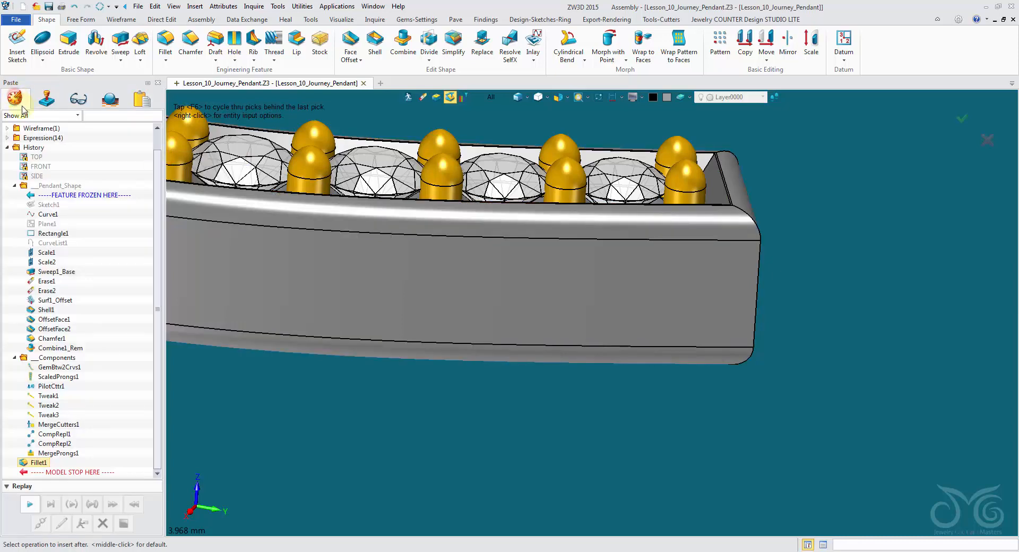
click(63, 455)
click(142, 99)
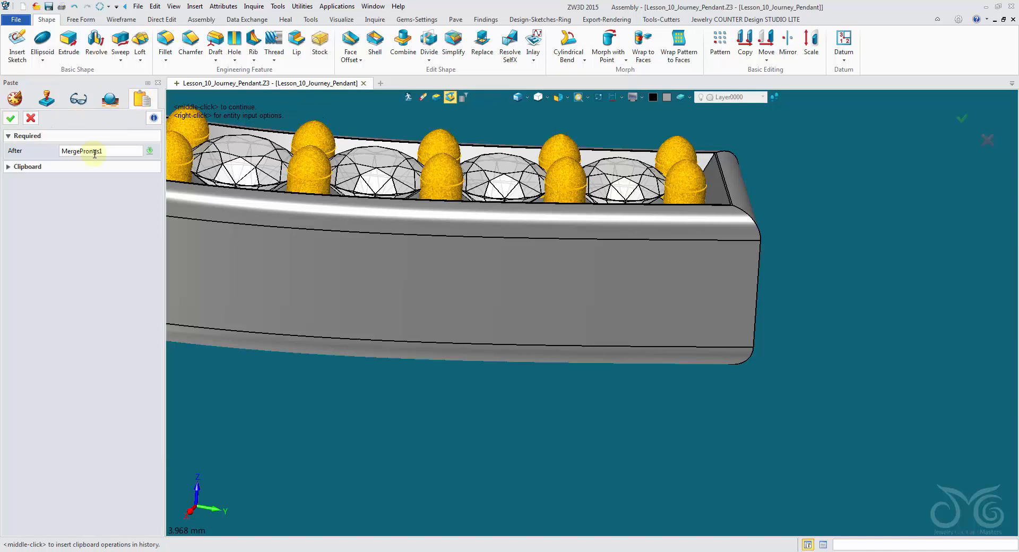
click(9, 118)
middle_click(186, 435)
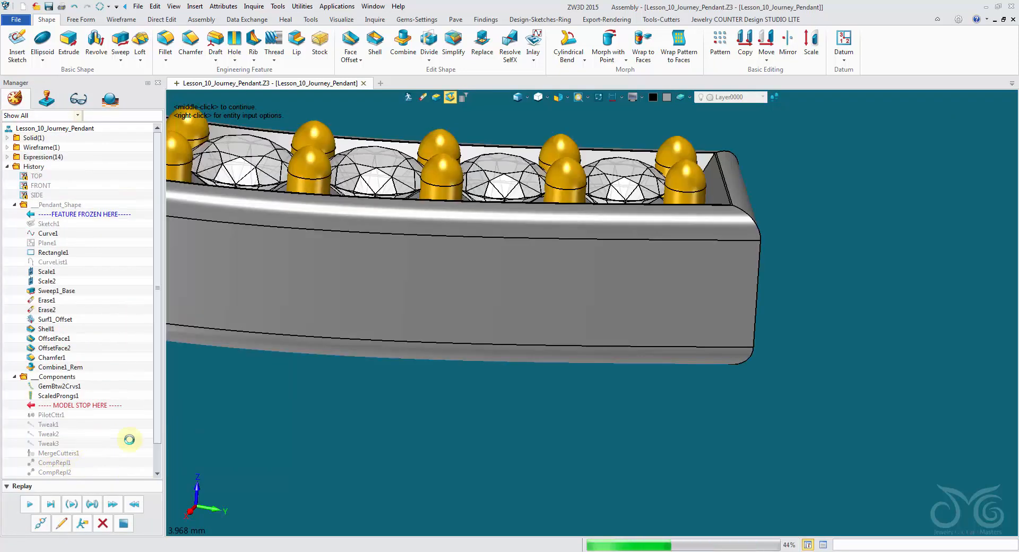
middle_click(183, 446)
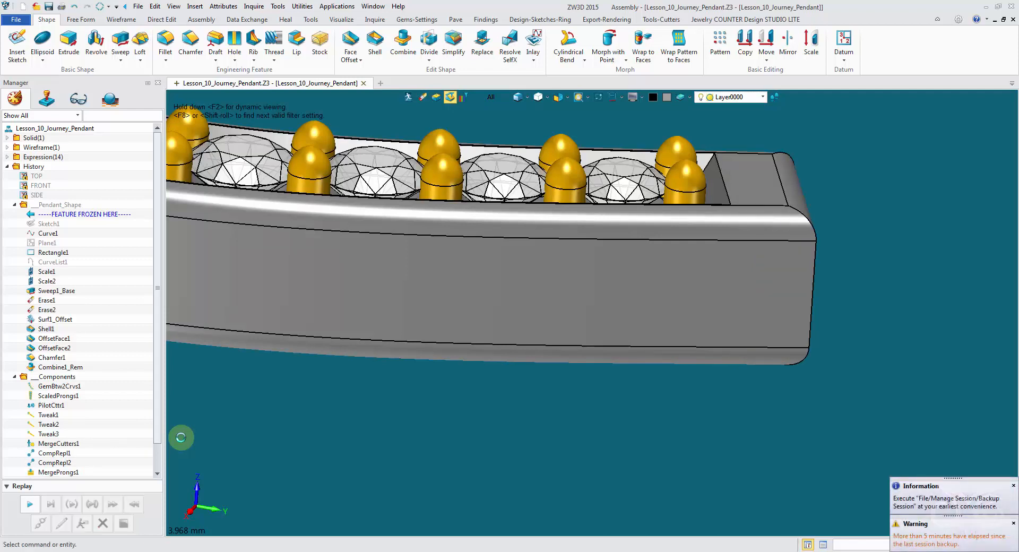
Examine how the fillet follows the extended narrow end of the pendant and where OffsetFace3 sits in the history.
middle_drag(811, 336, 741, 313)
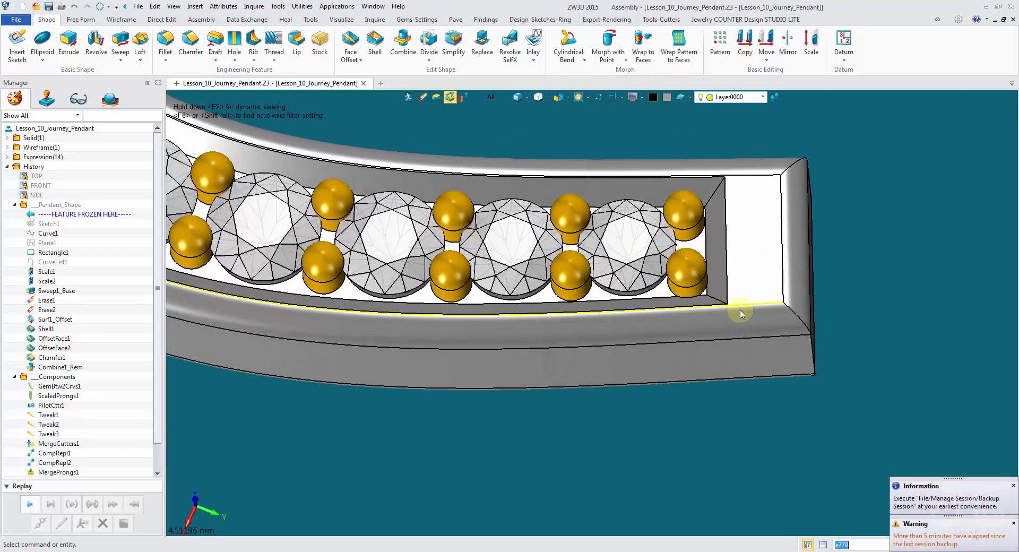
scroll(778, 257, down, 5)
right_drag(778, 257, 621, 356)
scroll(158, 383, down, 1)
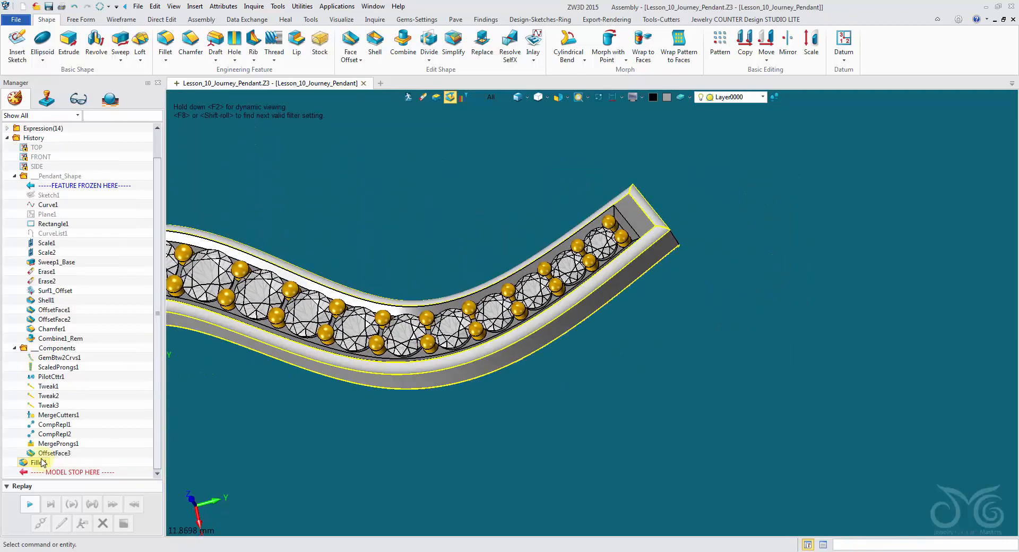
right_drag(589, 324, 746, 309)
scroll(689, 339, up, 2)
scroll(746, 308, down, 2)
scroll(743, 313, up, 4)
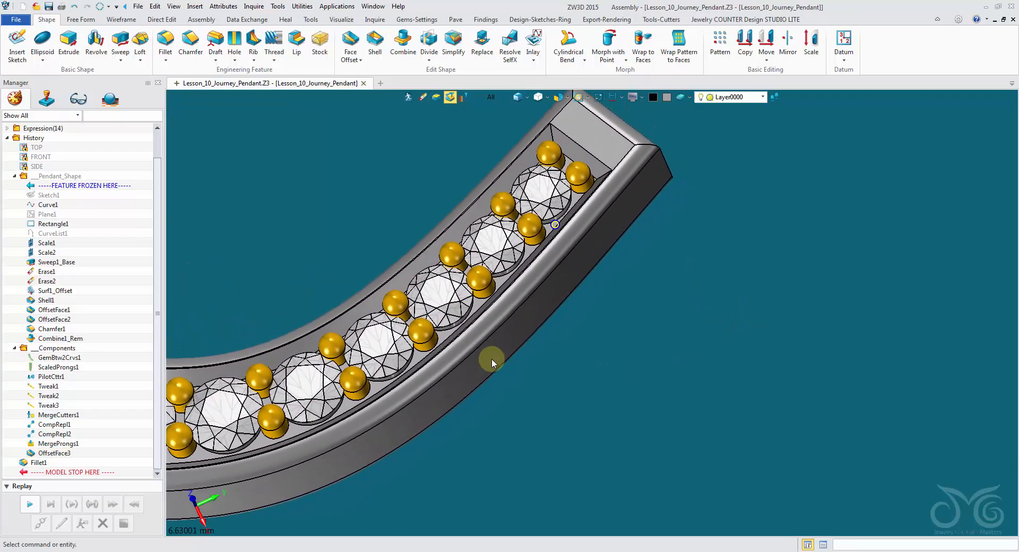
right_drag(492, 359, 571, 207)
scroll(460, 260, down, 2)
scroll(460, 259, up, 4)
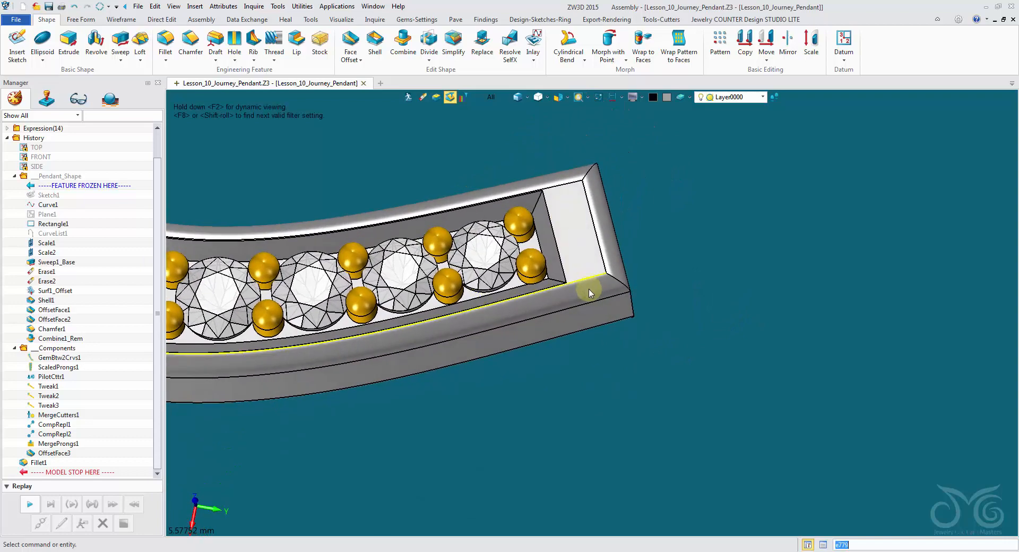
right_drag(589, 309, 634, 235)
scroll(635, 236, down, 4)
right_drag(679, 295, 658, 254)
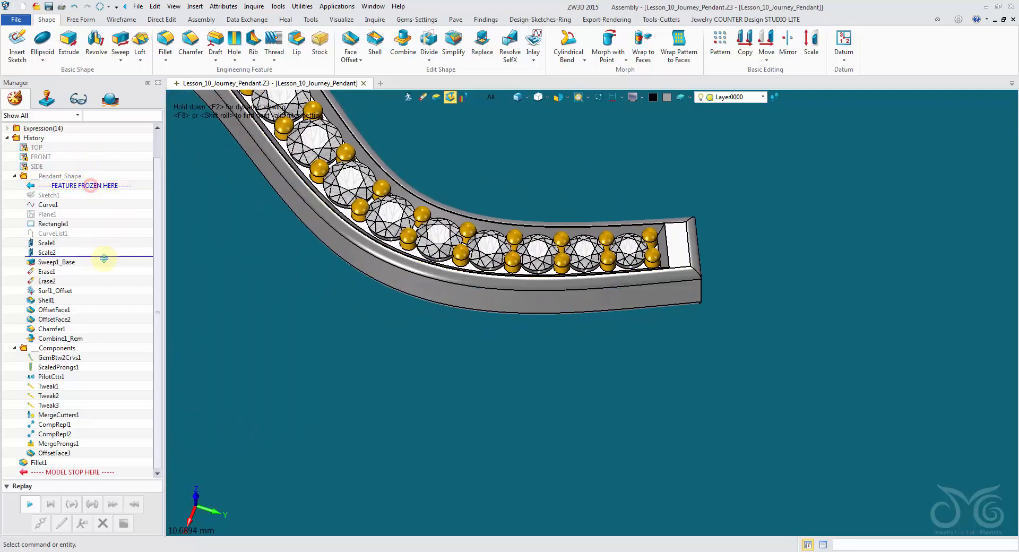
Freeze the history up to and including MergeProngs1 and expand OffsetFace3 to show its parameters.
drag(103, 445, 102, 446)
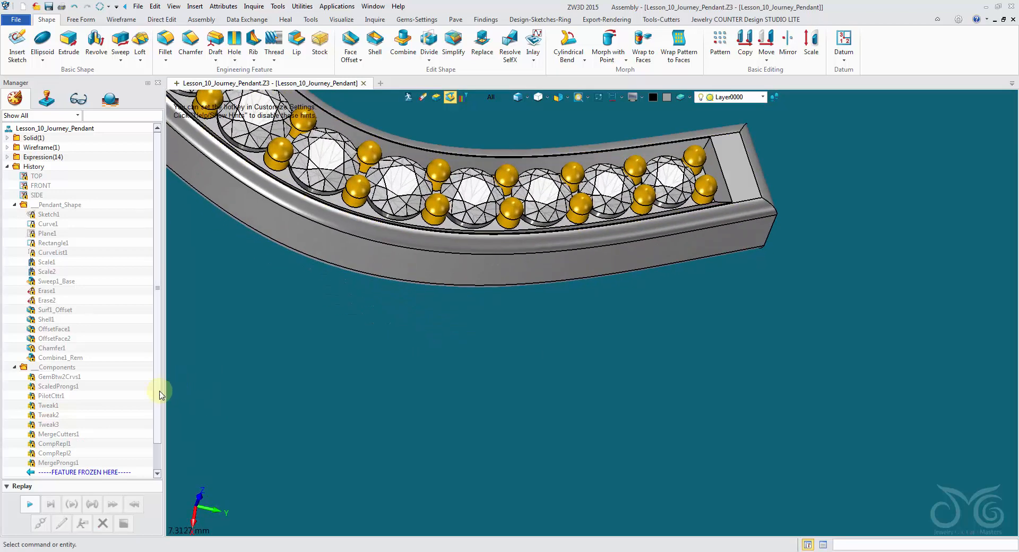
drag(159, 395, 140, 461)
right_click(59, 457)
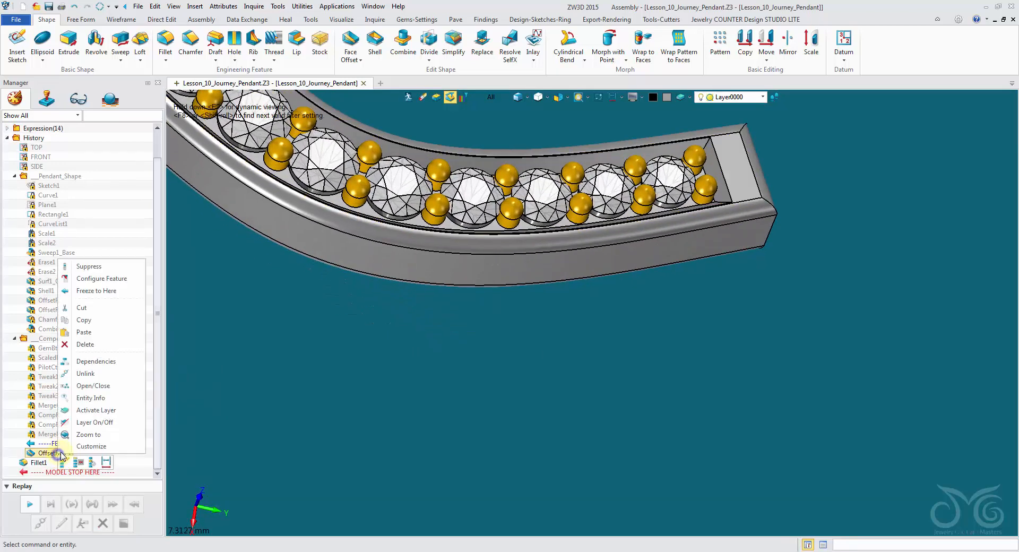
click(103, 383)
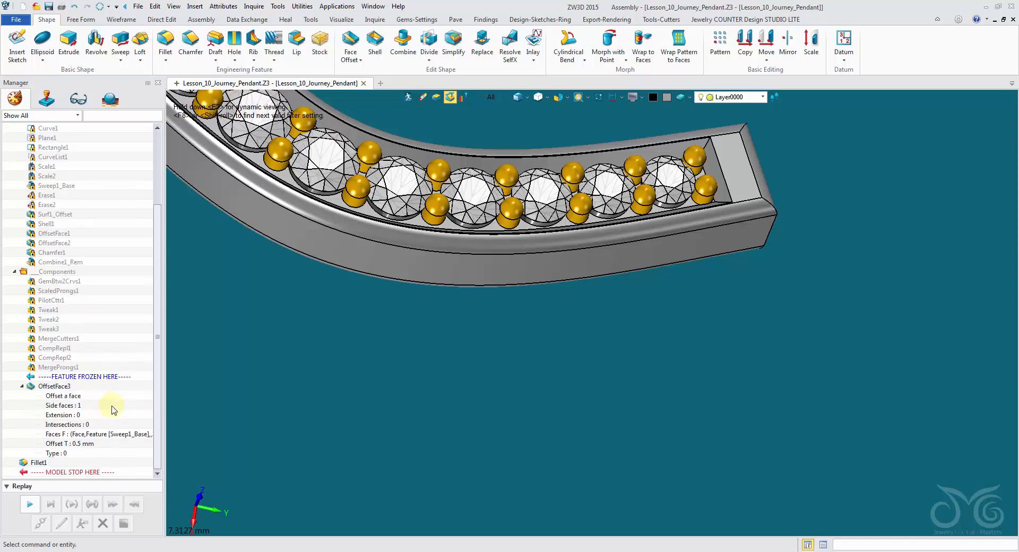
Set OffsetFace3's Offset T parameter to 0.3 mm and regenerate the model.
click(85, 446)
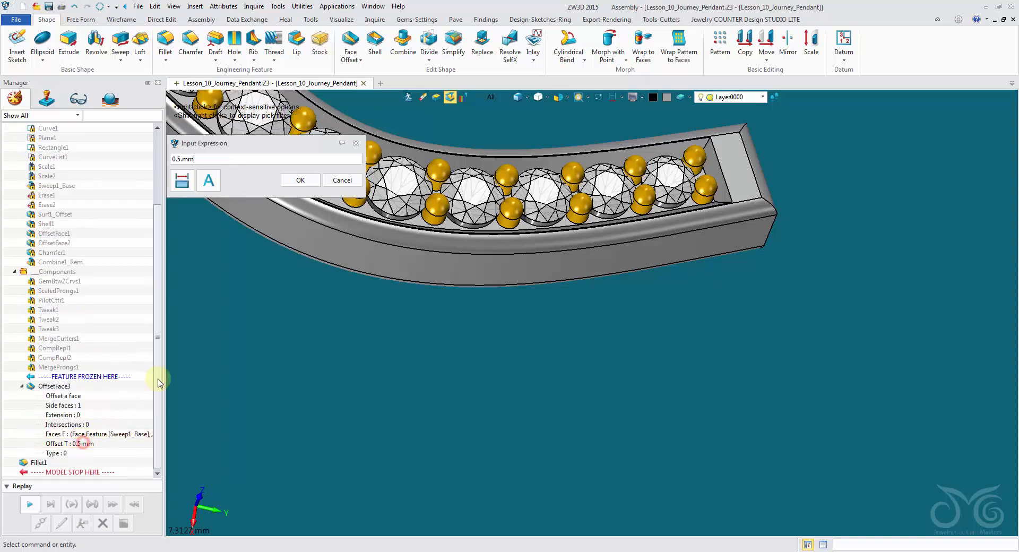
click(311, 184)
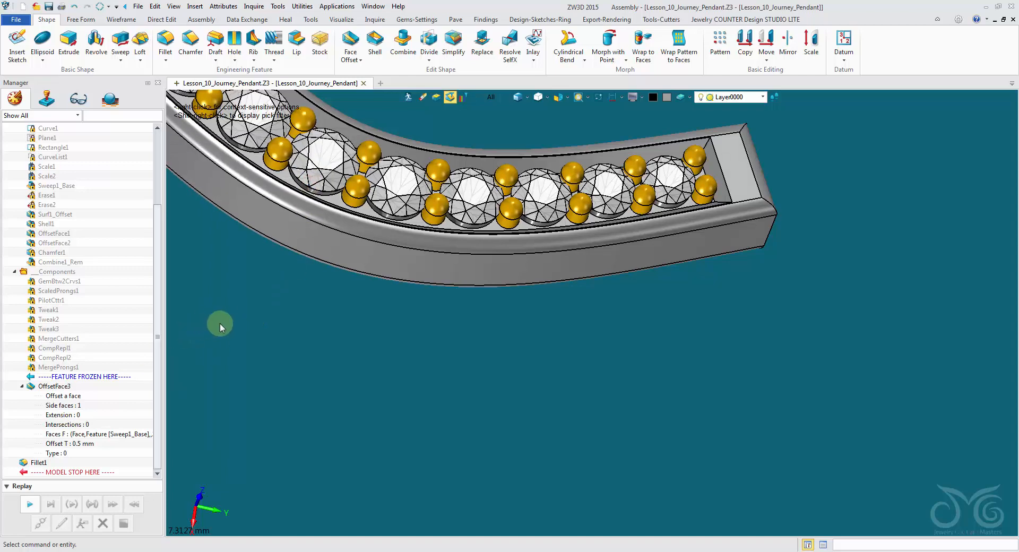
click(100, 7)
click(502, 390)
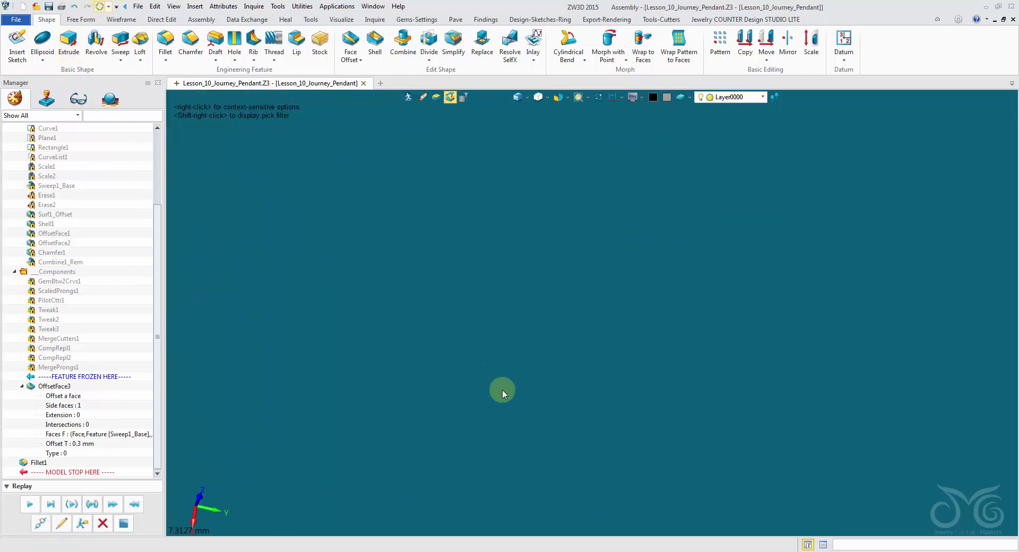
right_drag(589, 496, 517, 513)
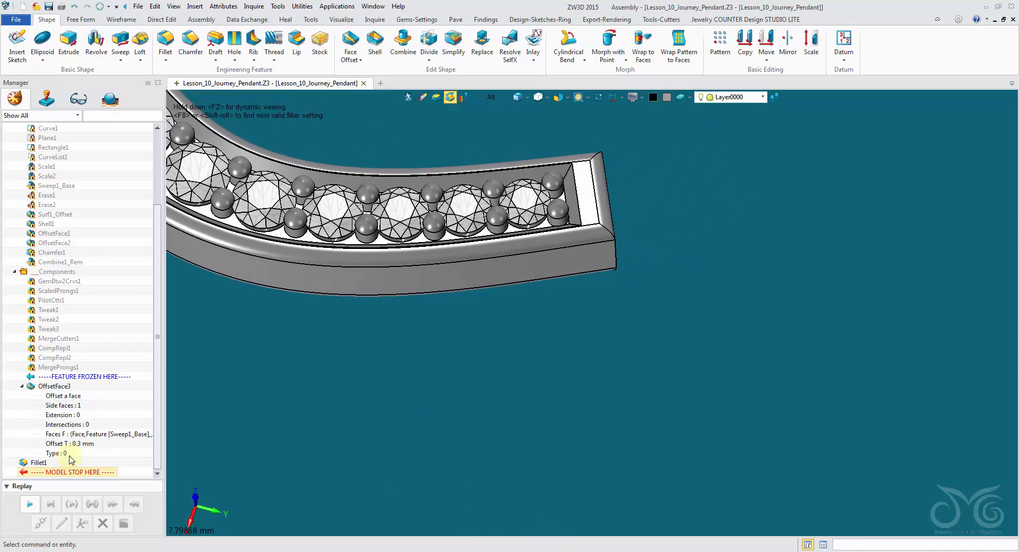
Start a datum plane on the upper edge of the pendant's narrow end face, using the Edge filter and Critical point picking.
right_drag(639, 447, 456, 304)
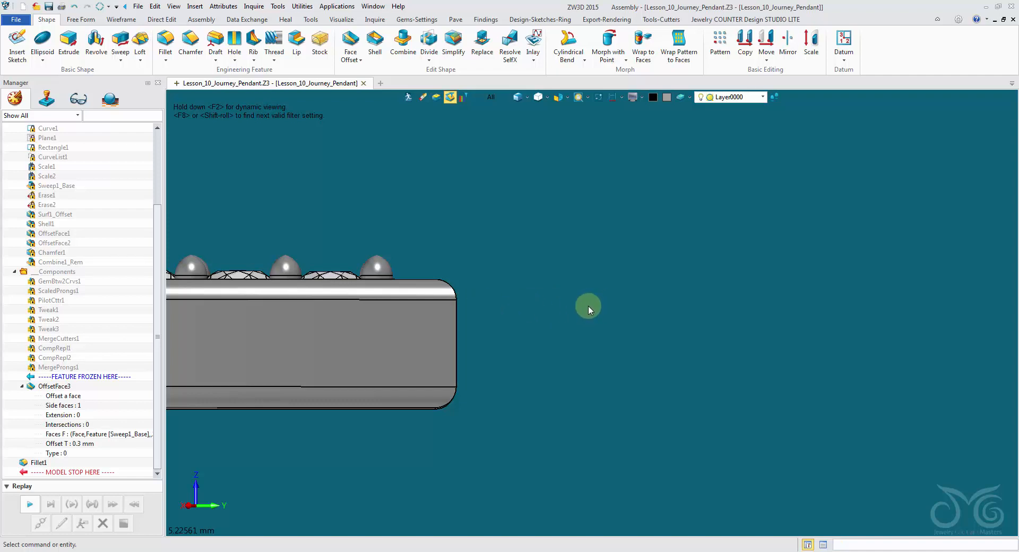
right_drag(591, 302, 630, 221)
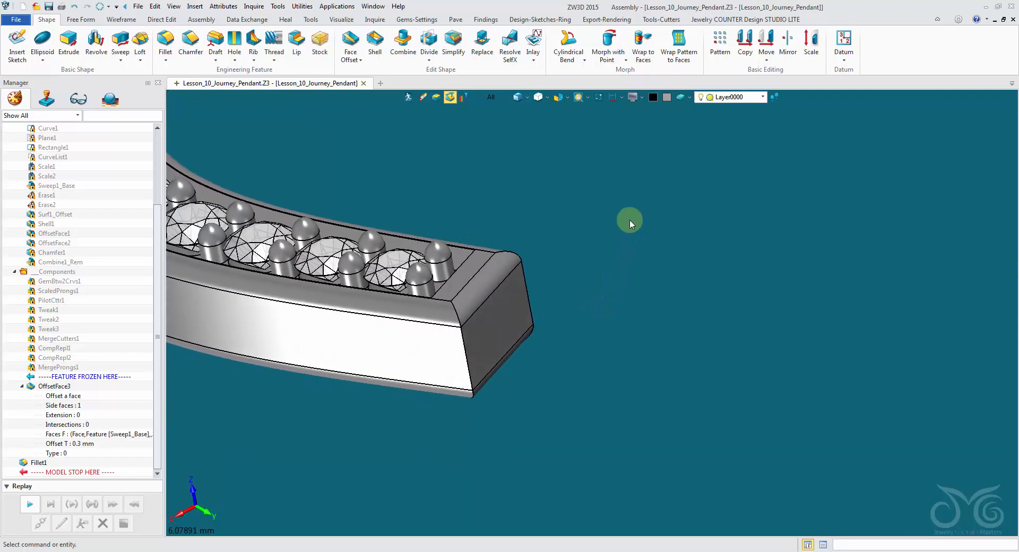
right_click(630, 214)
click(672, 267)
right_drag(673, 266, 668, 260)
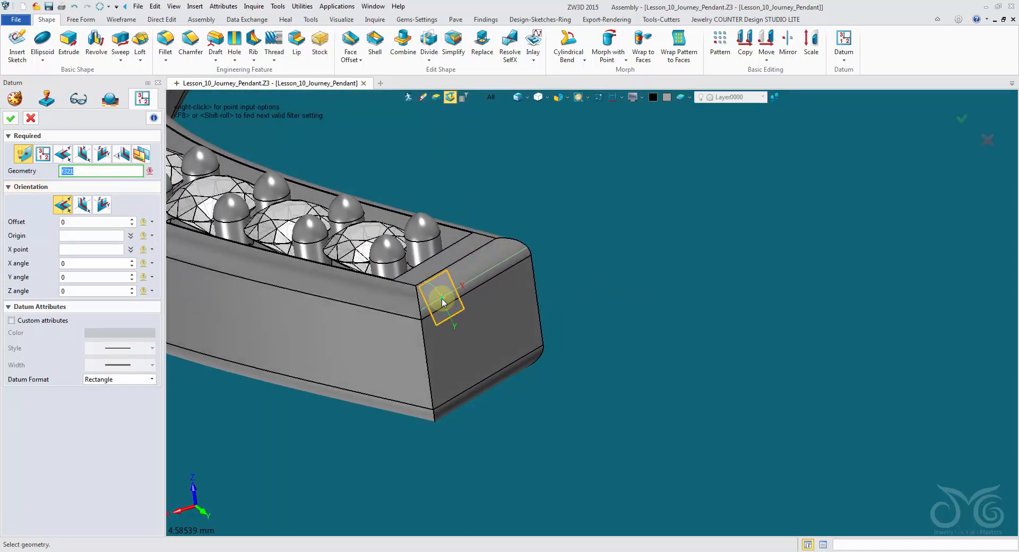
click(491, 98)
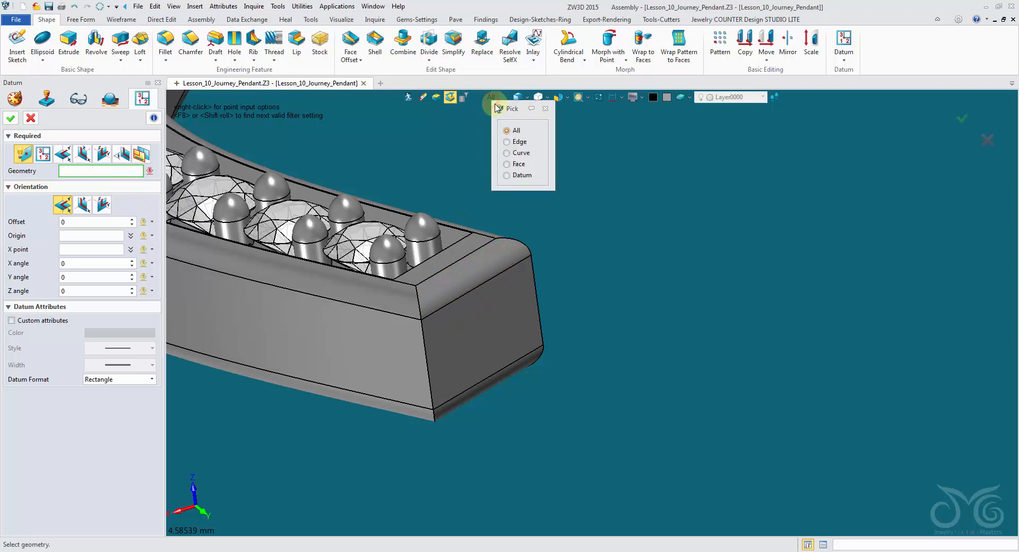
click(507, 141)
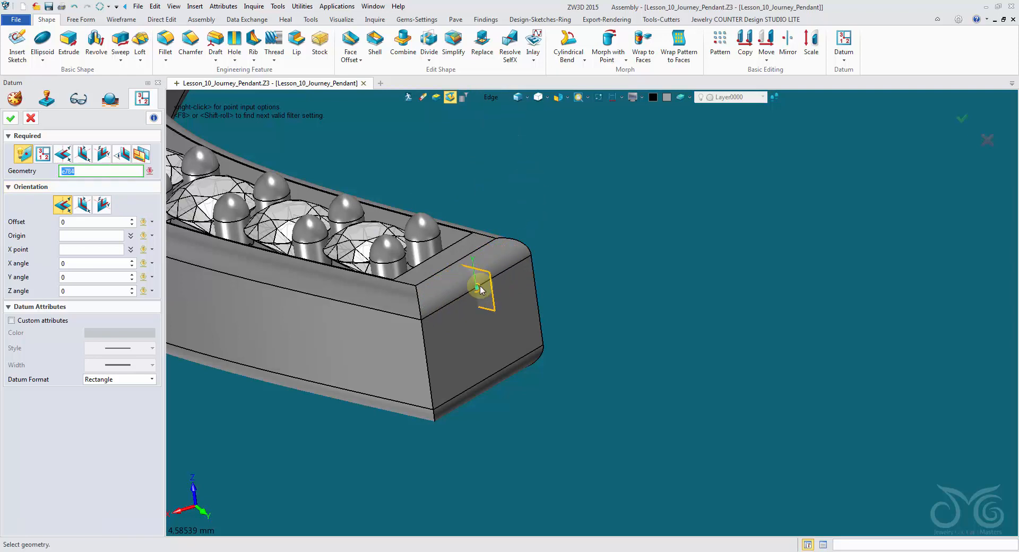
right_click(607, 184)
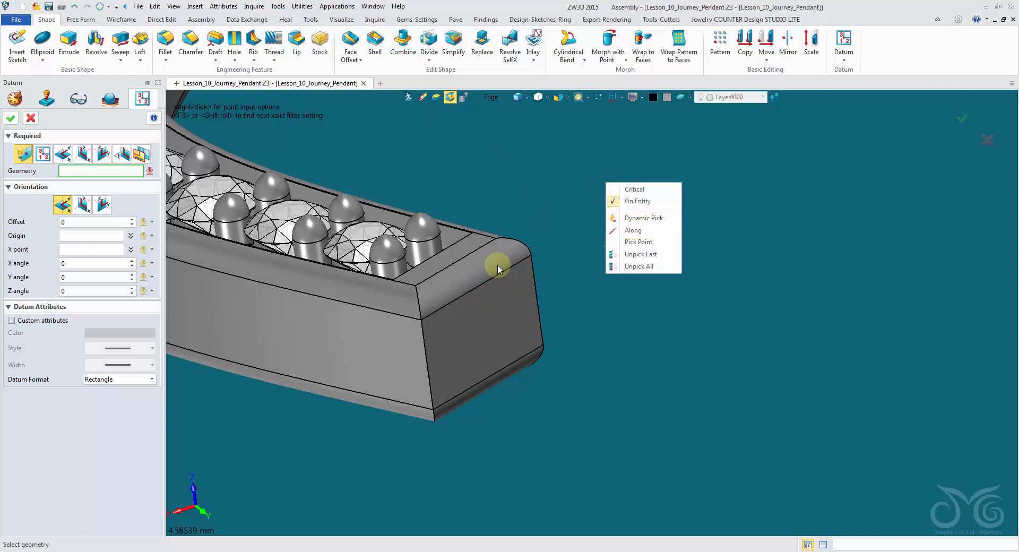
click(645, 190)
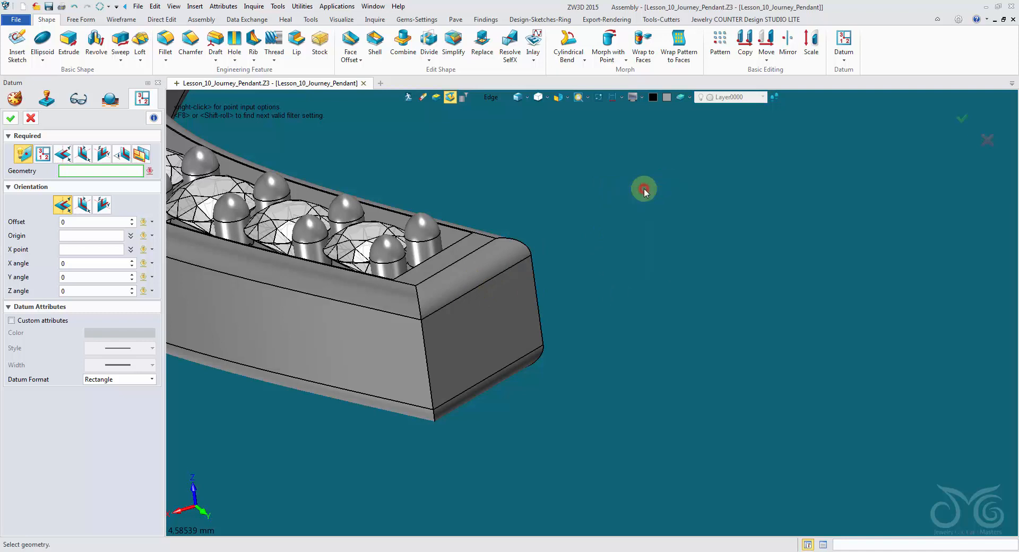
click(480, 292)
Try offsetting the datum plane in both directions along its normal and return the offset to 0.
right_drag(651, 346, 511, 330)
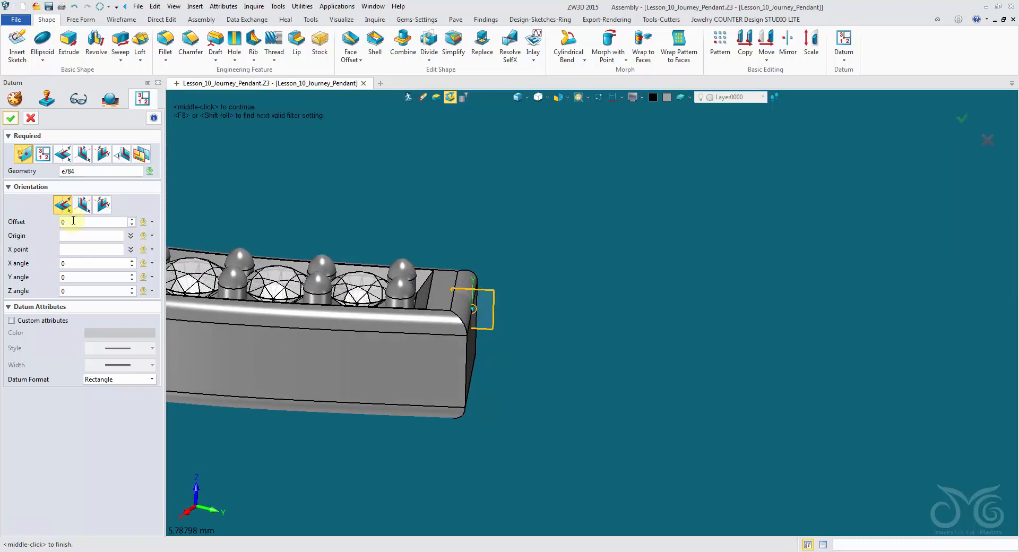
click(73, 220)
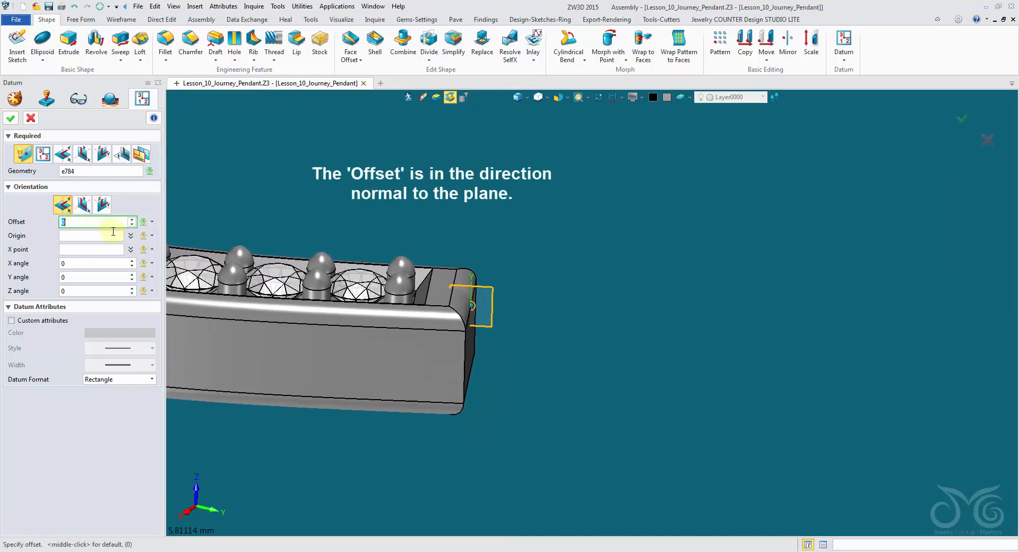
right_drag(553, 311, 523, 314)
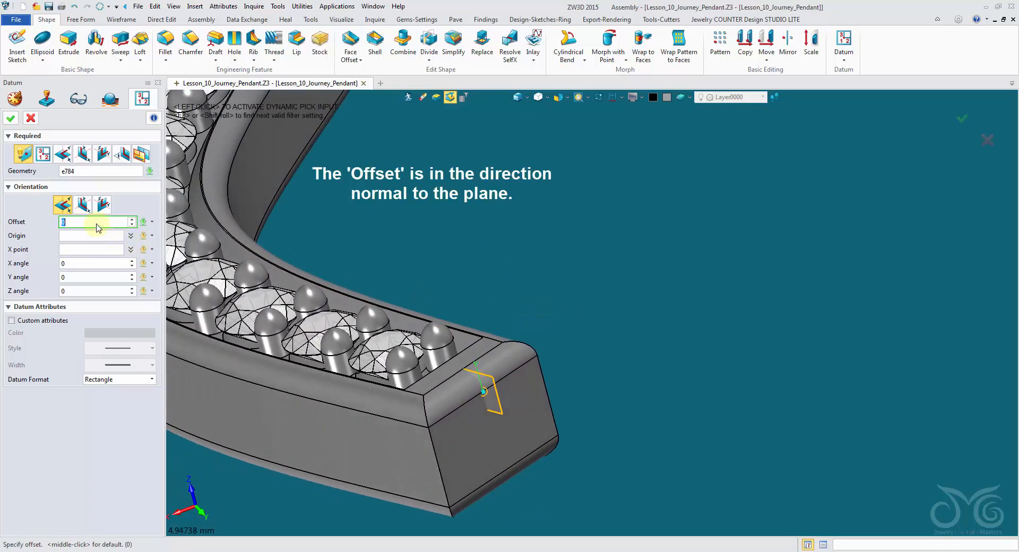
scroll(96, 223, up, 3)
scroll(97, 222, down, 7)
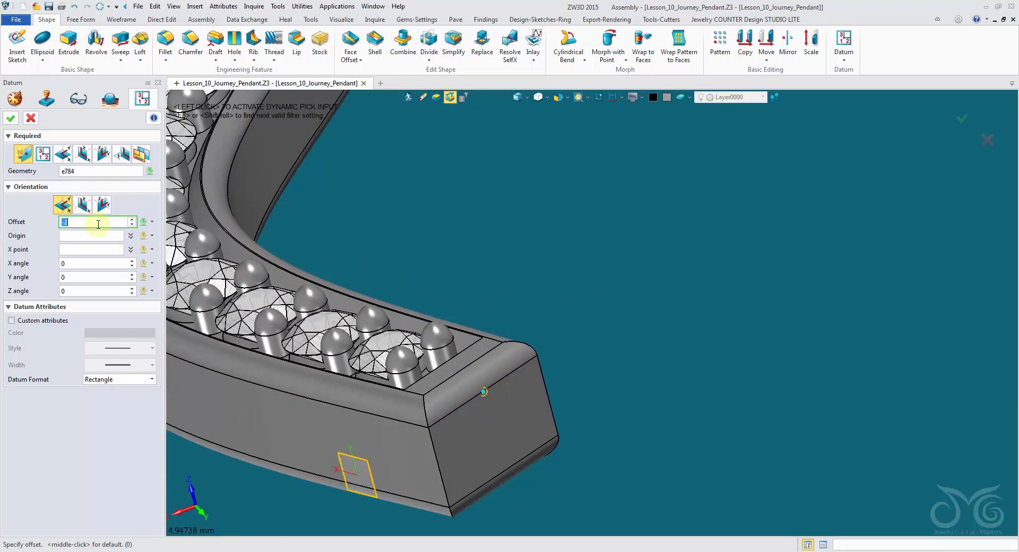
scroll(100, 223, up, 5)
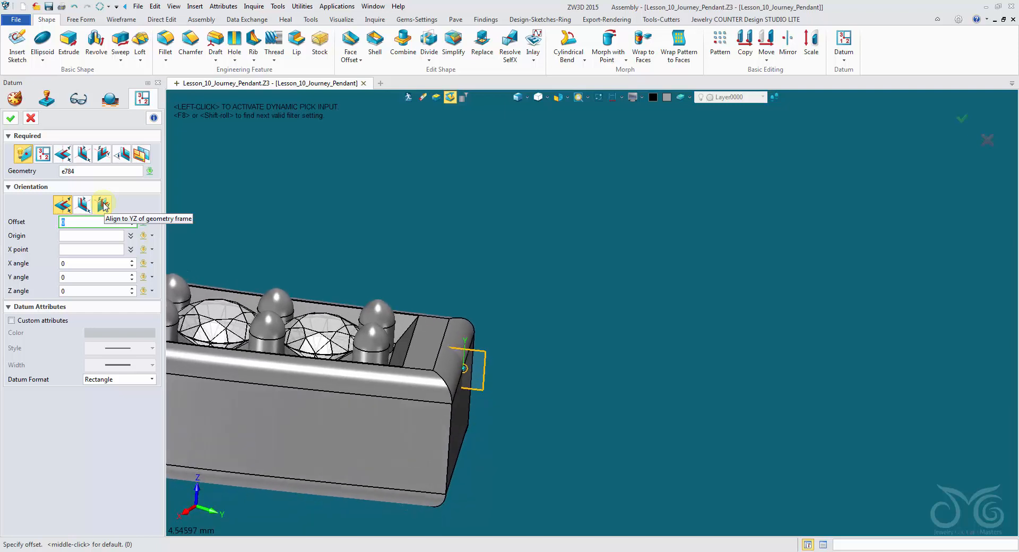
Align the datum to the YZ plane of the geometry frame and set its offset to -1.25, keeping the step size at 1.
click(103, 204)
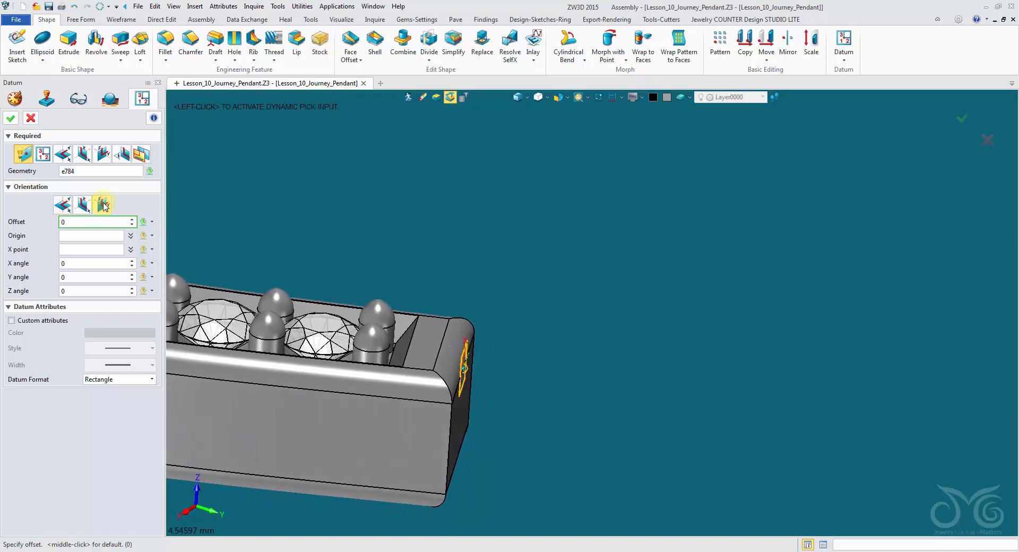
click(101, 221)
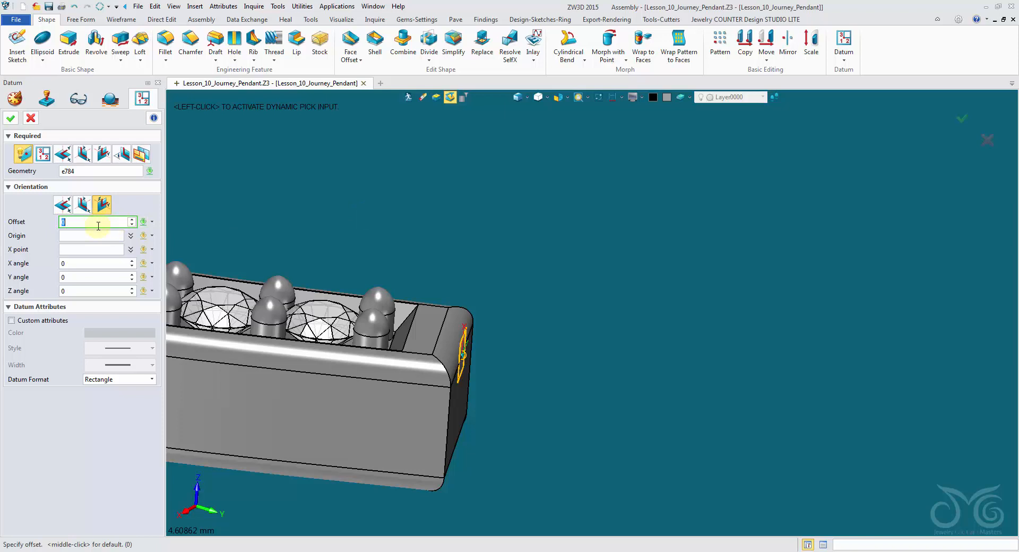
right_click(348, 205)
click(390, 273)
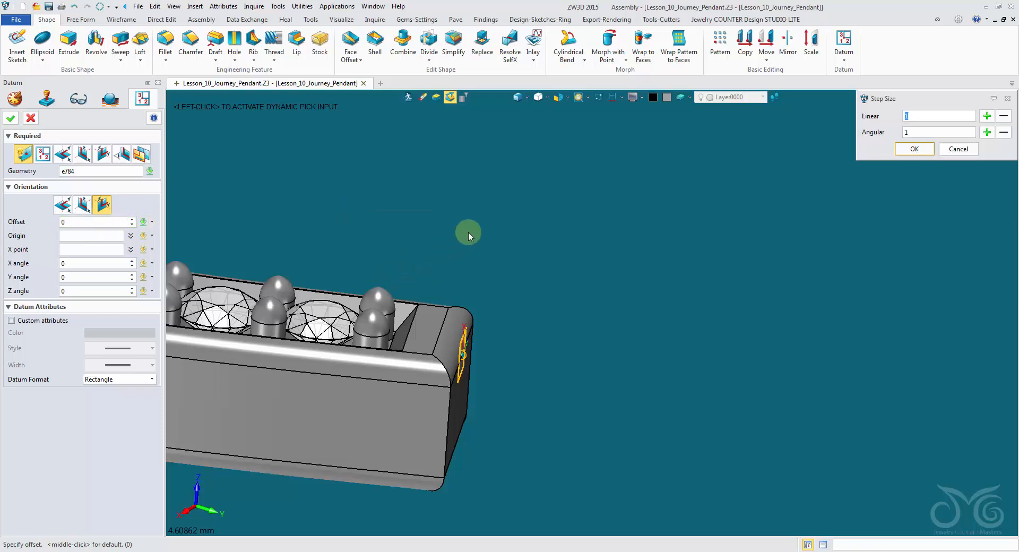
click(903, 149)
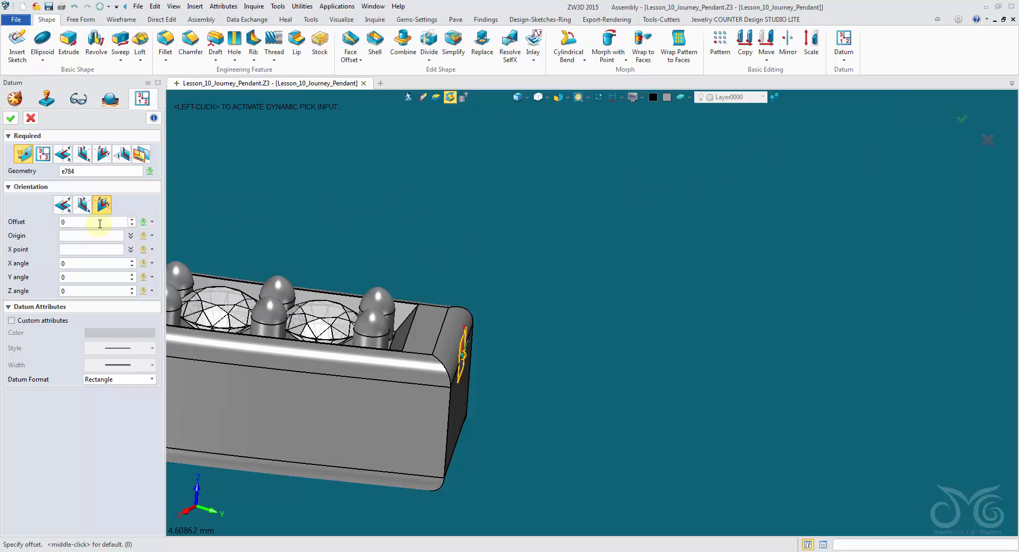
scroll(100, 223, down, 1)
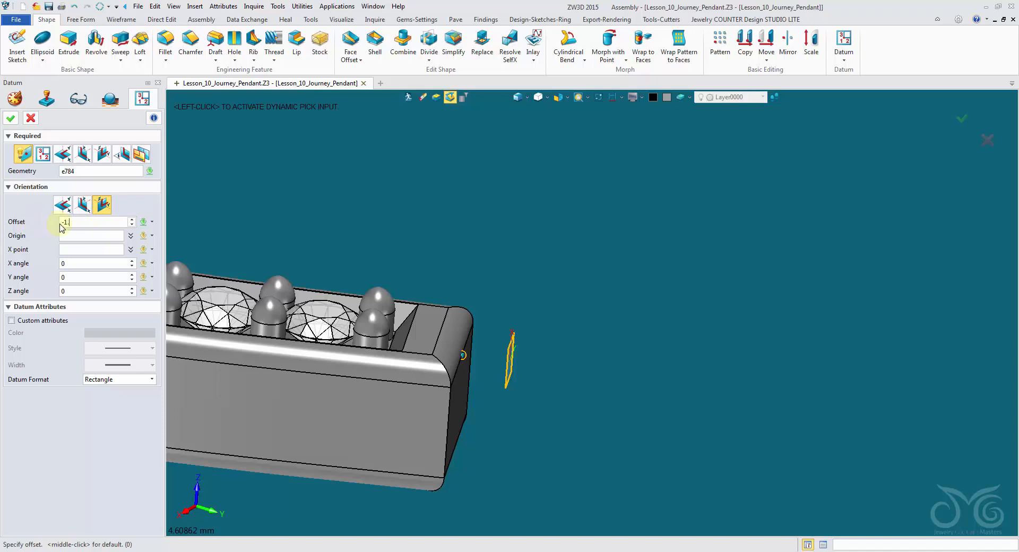
Try out the optional origin and X point picks for the datum, leaving both unset.
click(86, 237)
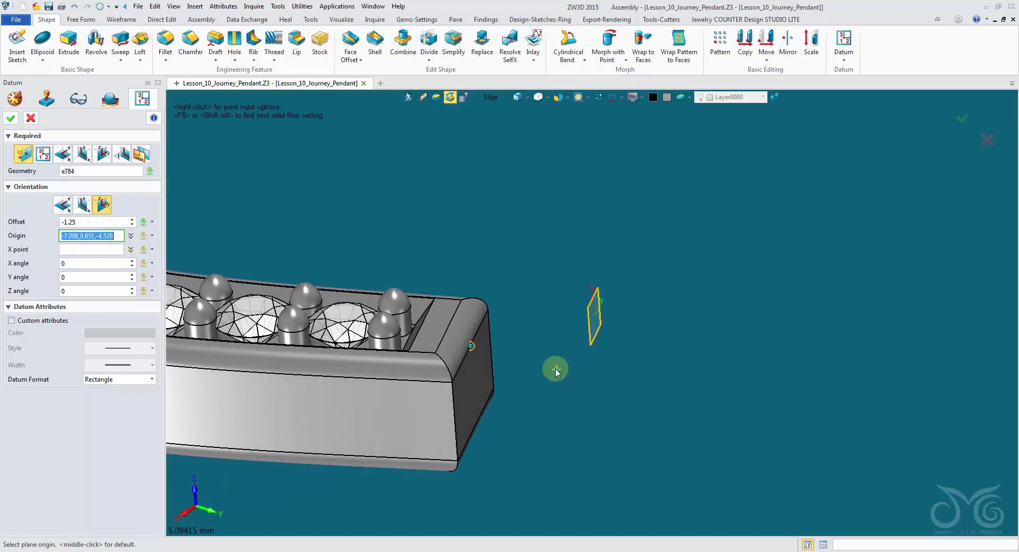
click(83, 250)
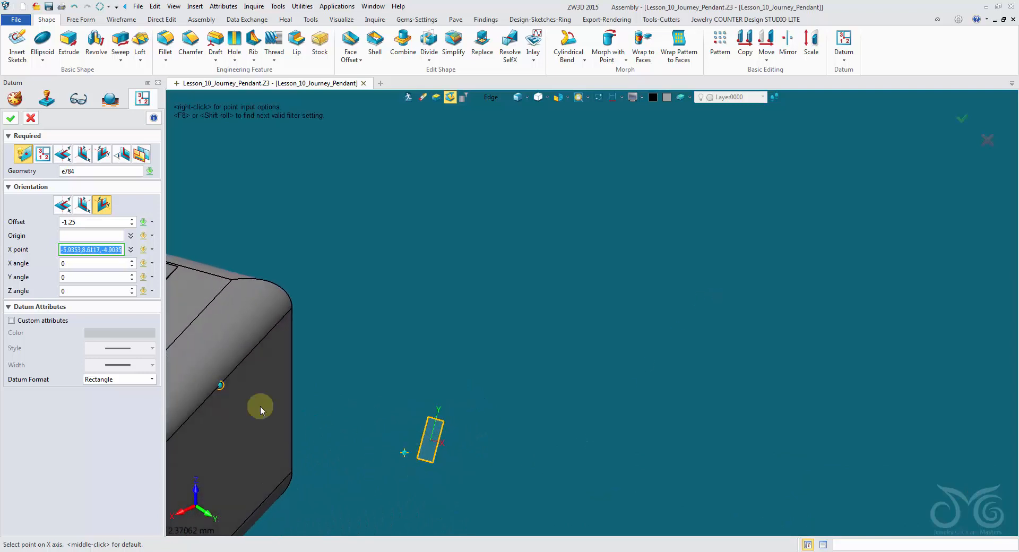
click(260, 408)
Create the datum with a Y angle of 90 and the X-Y axes datum format.
click(74, 279)
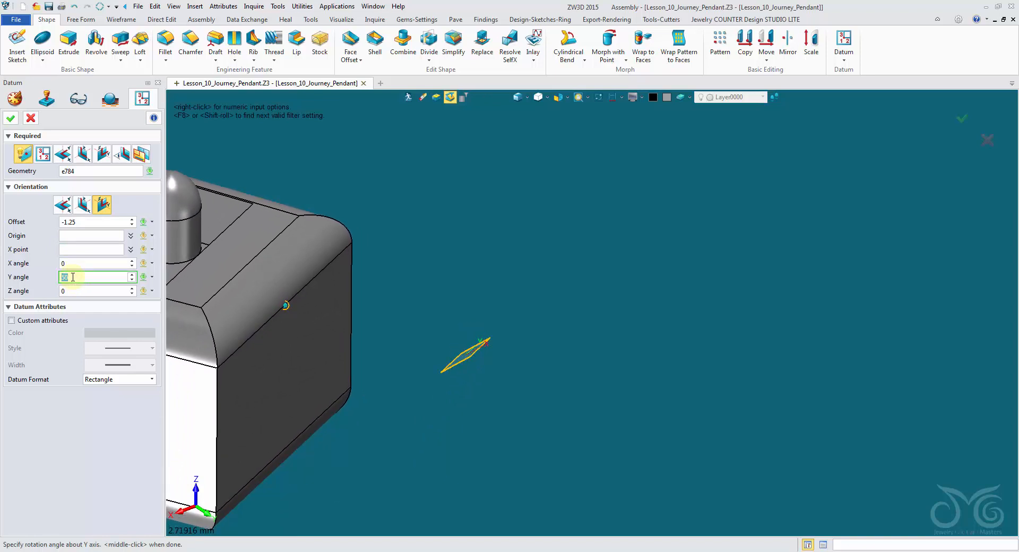
scroll(72, 277, up, 1)
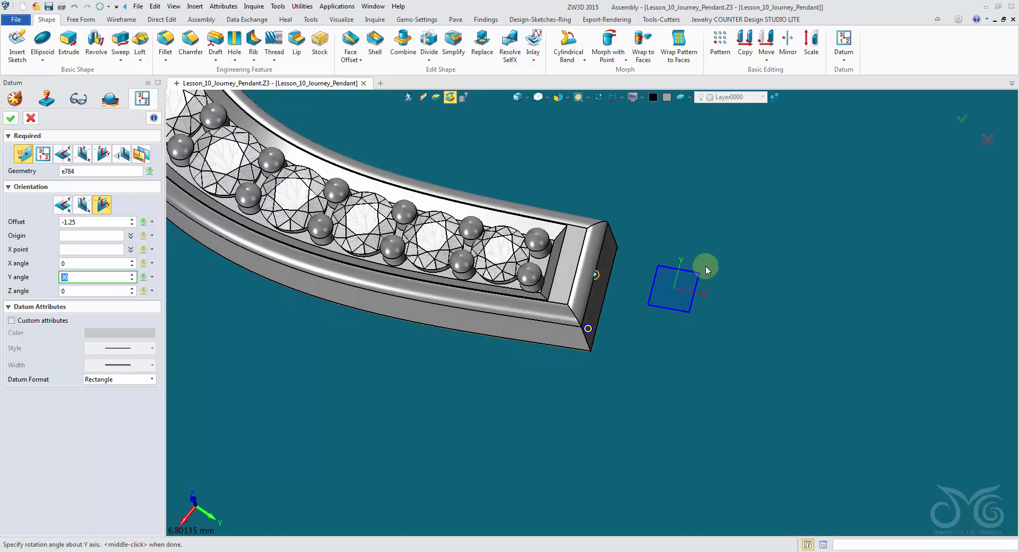
click(96, 385)
click(101, 393)
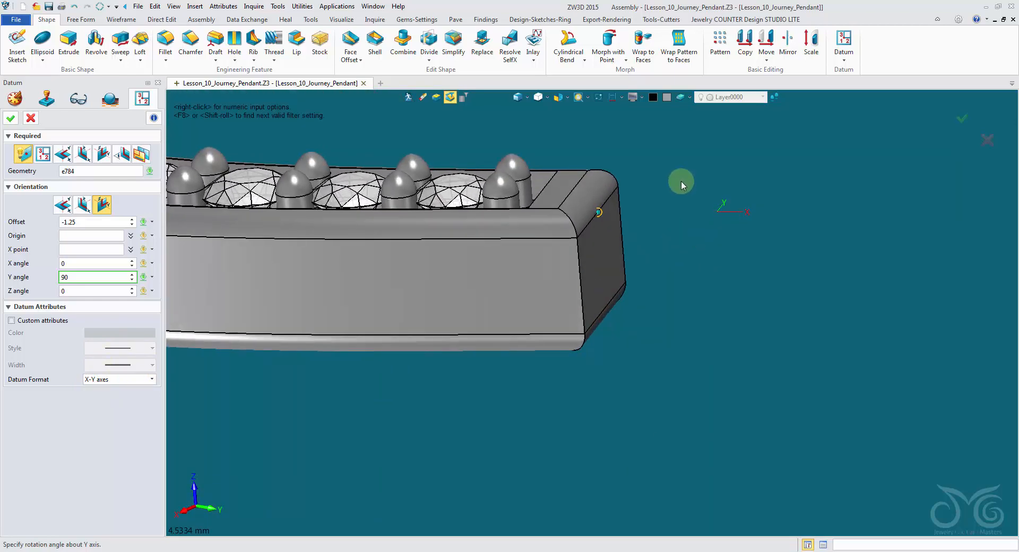
click(11, 118)
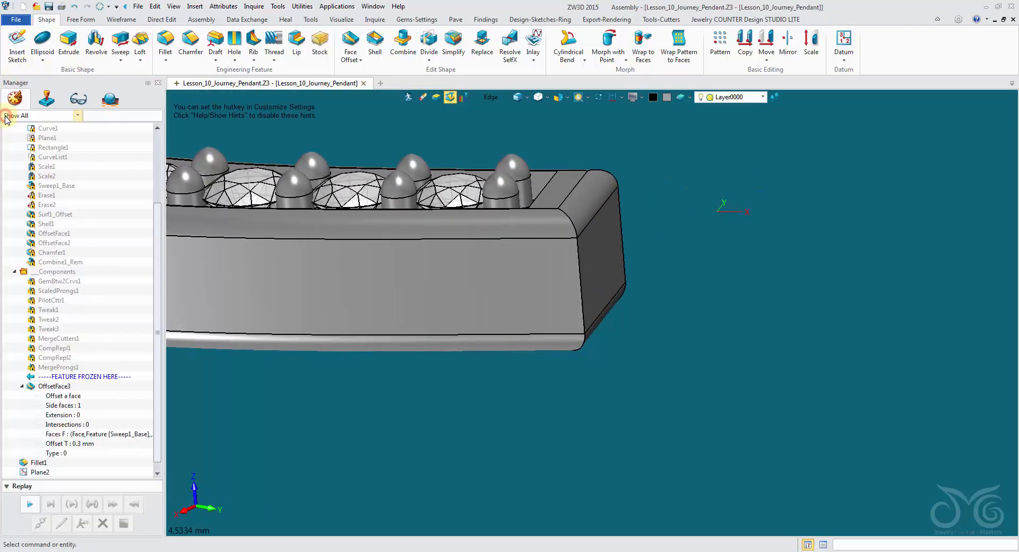
Start placing a round faceted Diamond-White stone with a length of 2.5 on the datum beyond the pendant's narrow end.
middle_drag(875, 302, 614, 368)
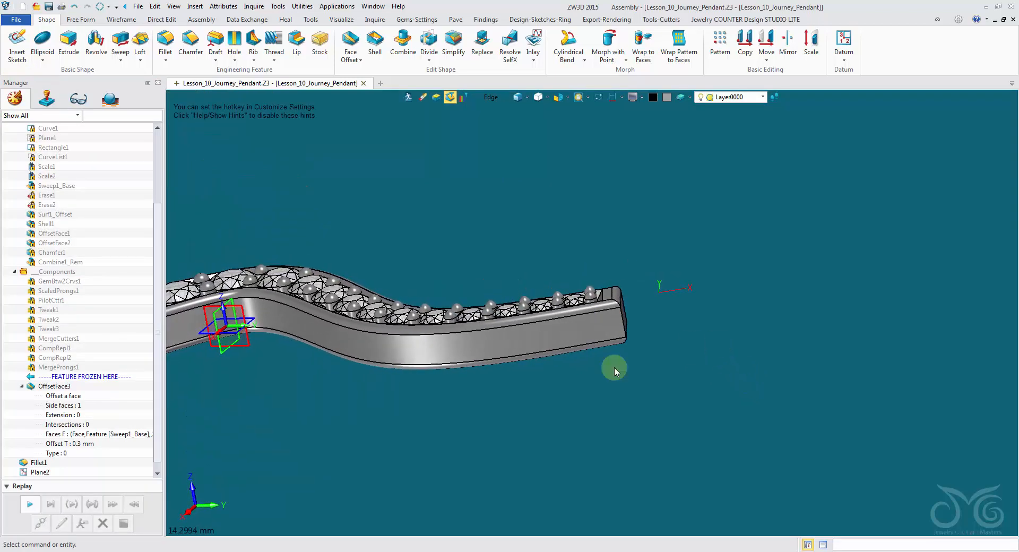
click(21, 386)
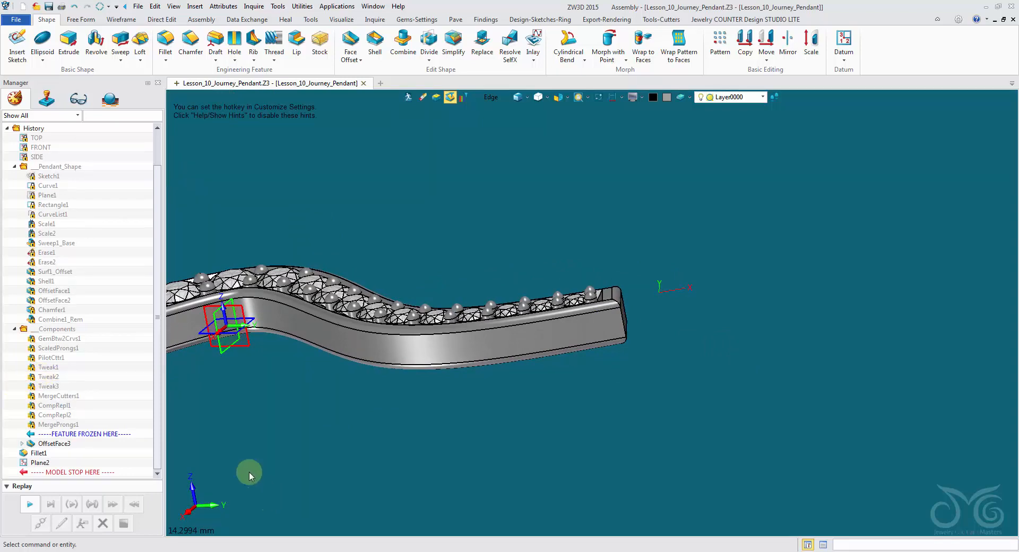
middle_drag(660, 233, 639, 25)
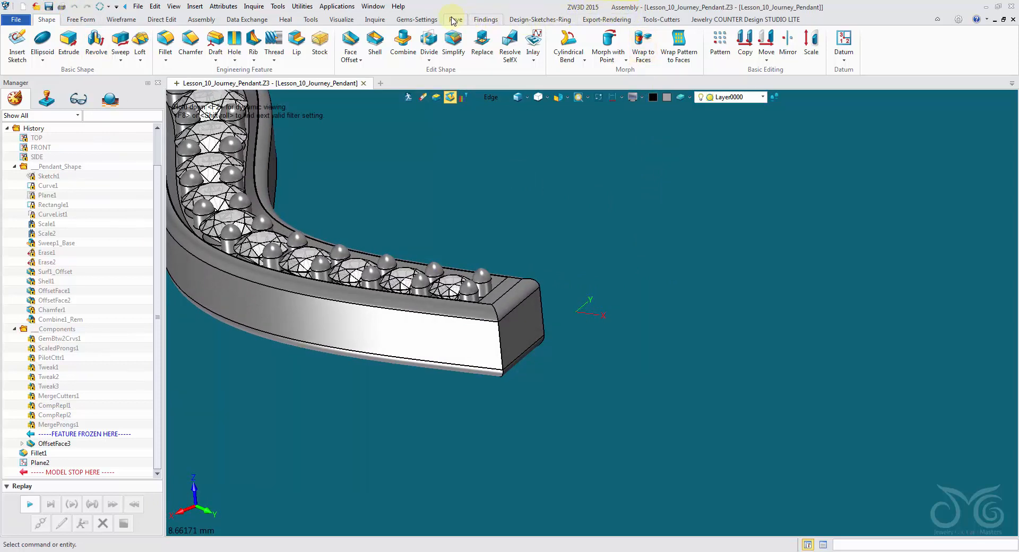
click(420, 20)
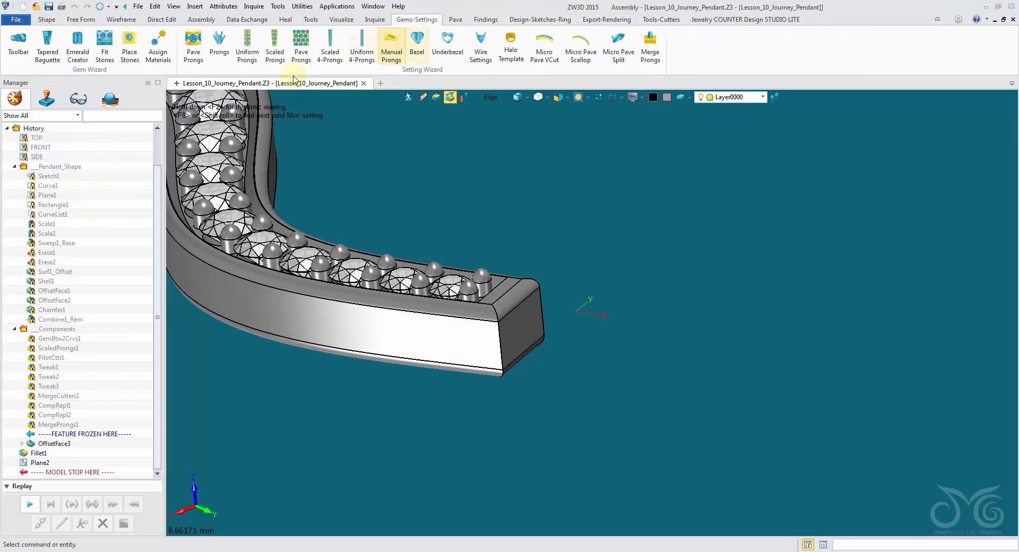
click(129, 53)
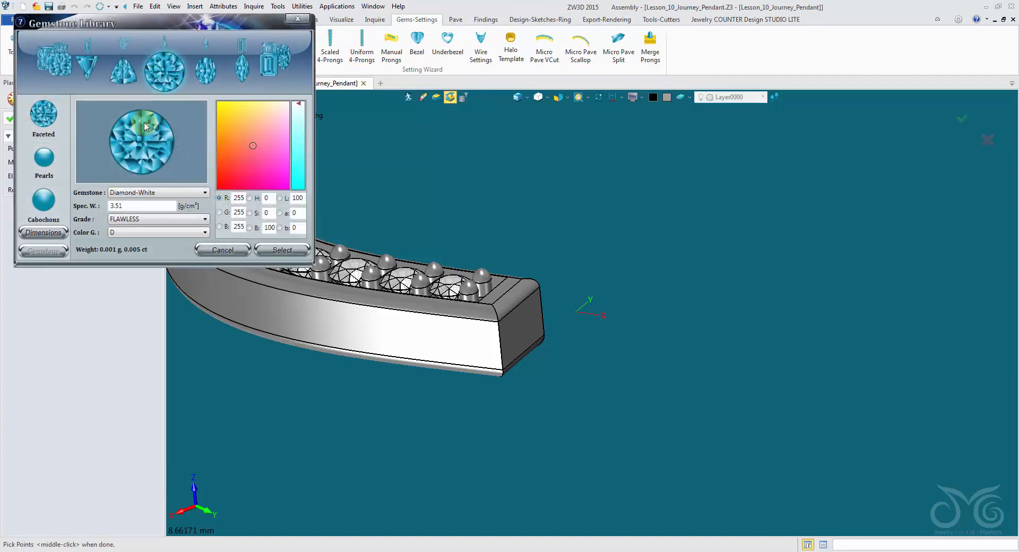
click(44, 233)
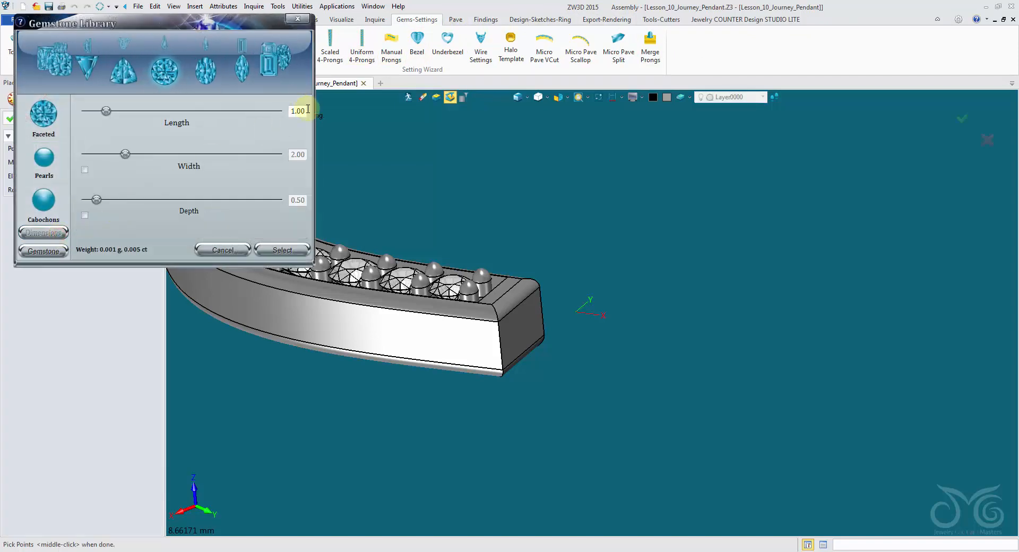
text(2.5)
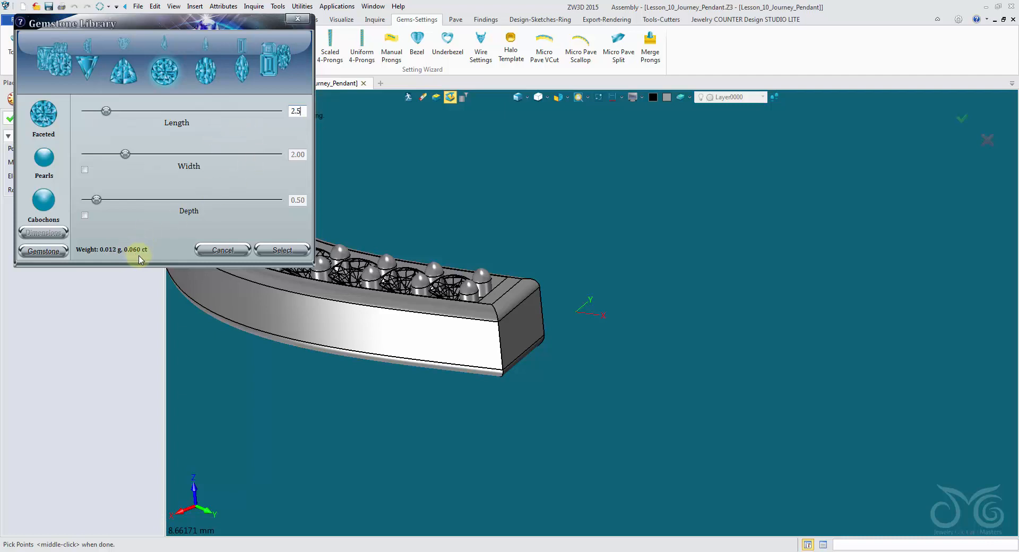
mouse_move(577, 291)
right_down()
mouse_move(590, 305)
mouse_move(566, 318)
mouse_move(580, 353)
mouse_move(571, 304)
right_up()
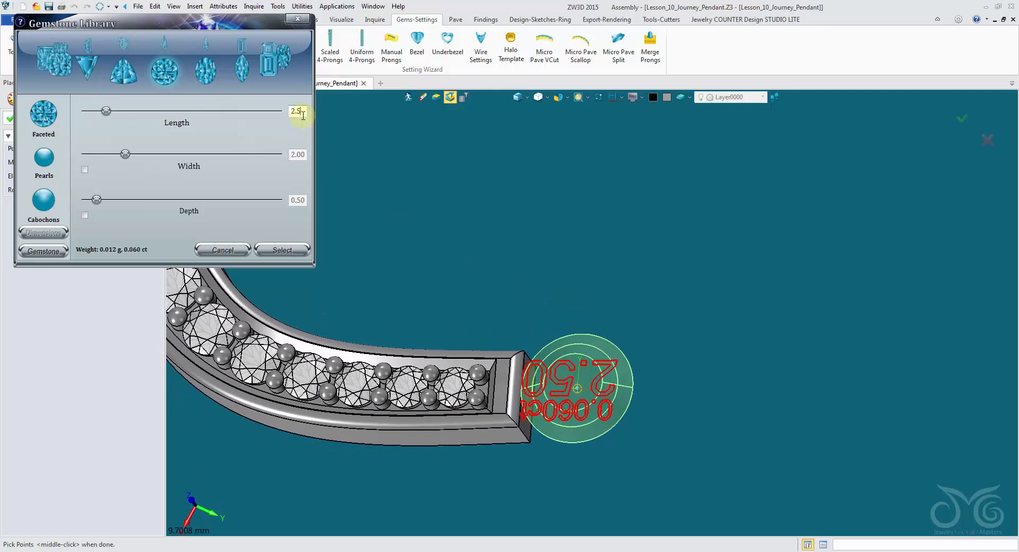
Set the stone's length to 2.4, unpick the last placement point and pick the datum's origin again.
drag(303, 111, 298, 110)
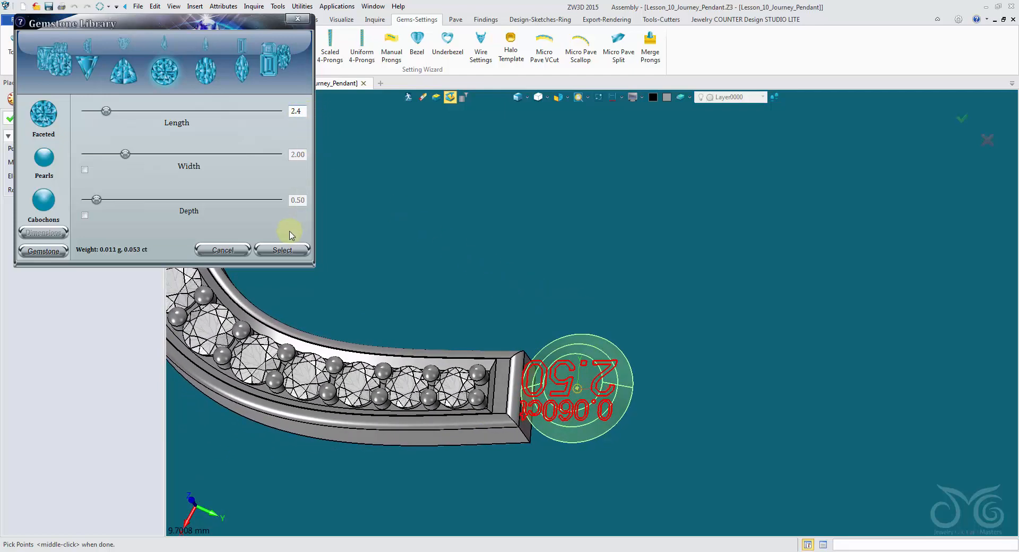
click(281, 250)
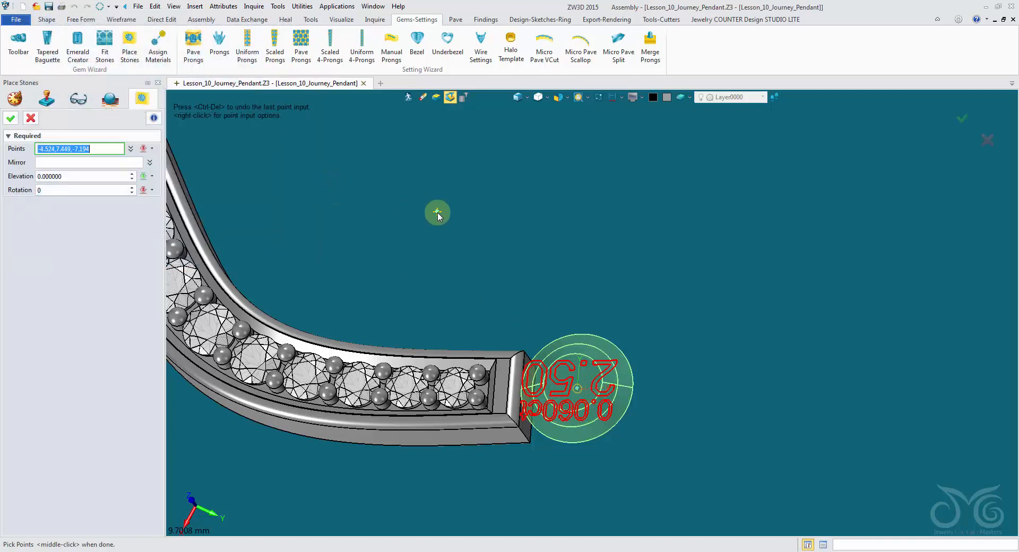
right_drag(212, 199, 253, 186)
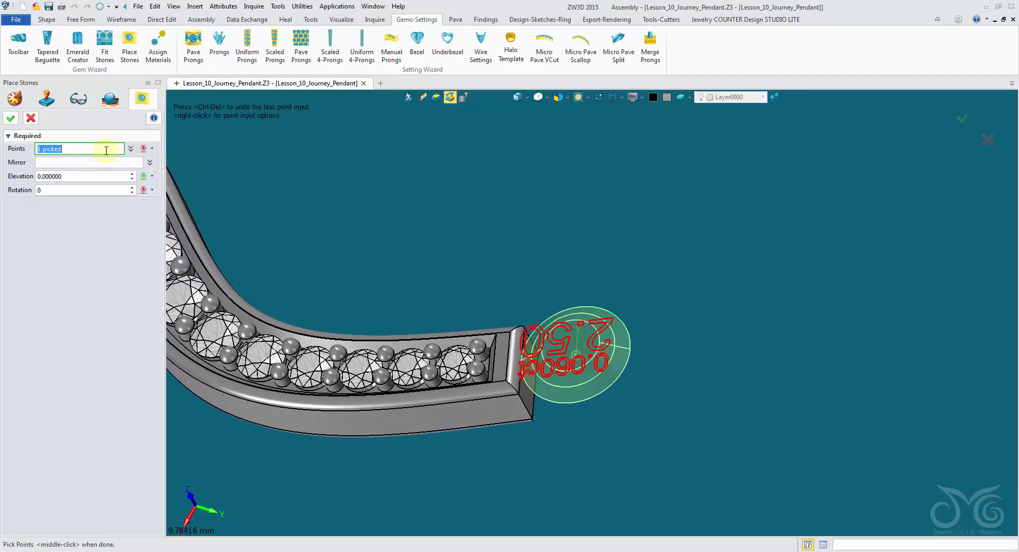
click(100, 152)
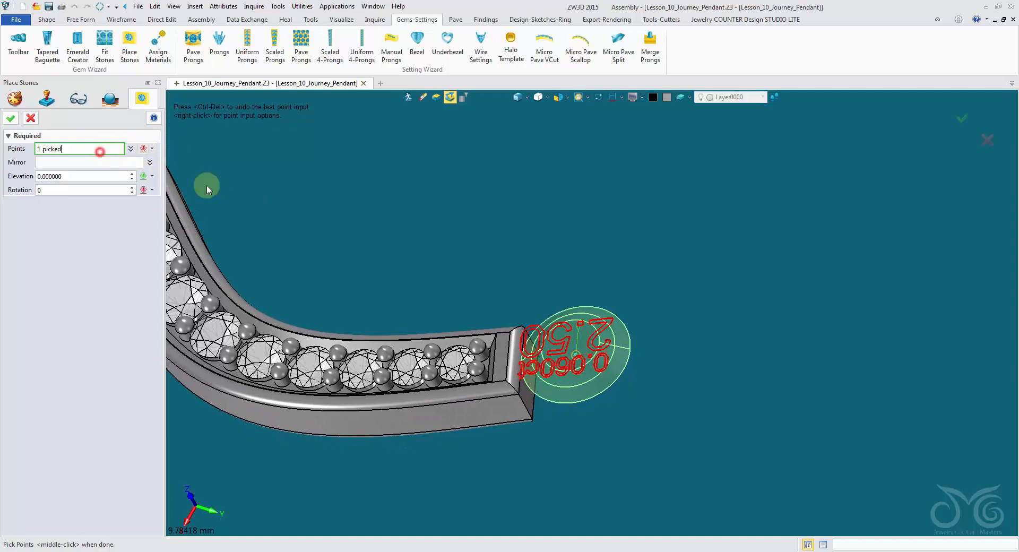
right_drag(566, 365, 562, 362)
click(145, 150)
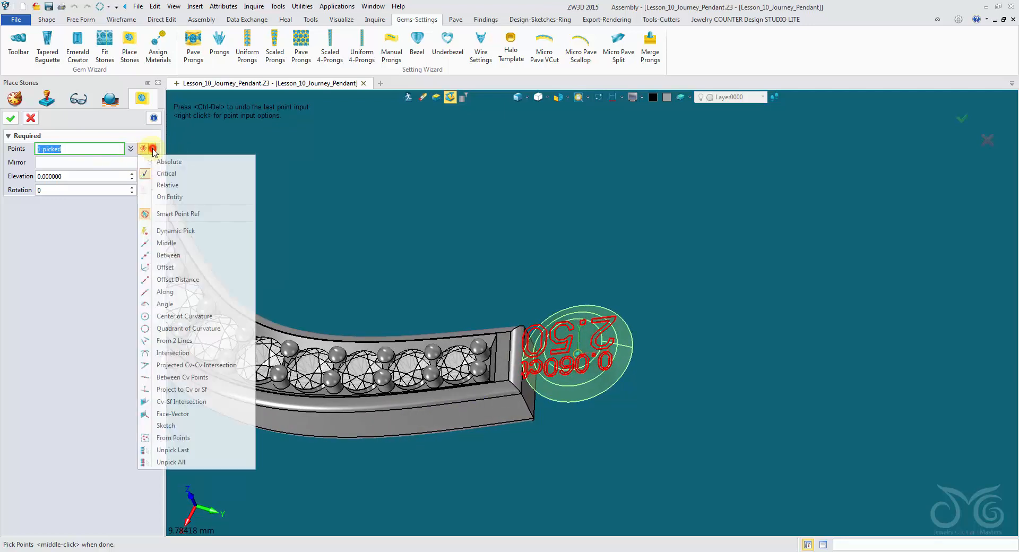
click(207, 450)
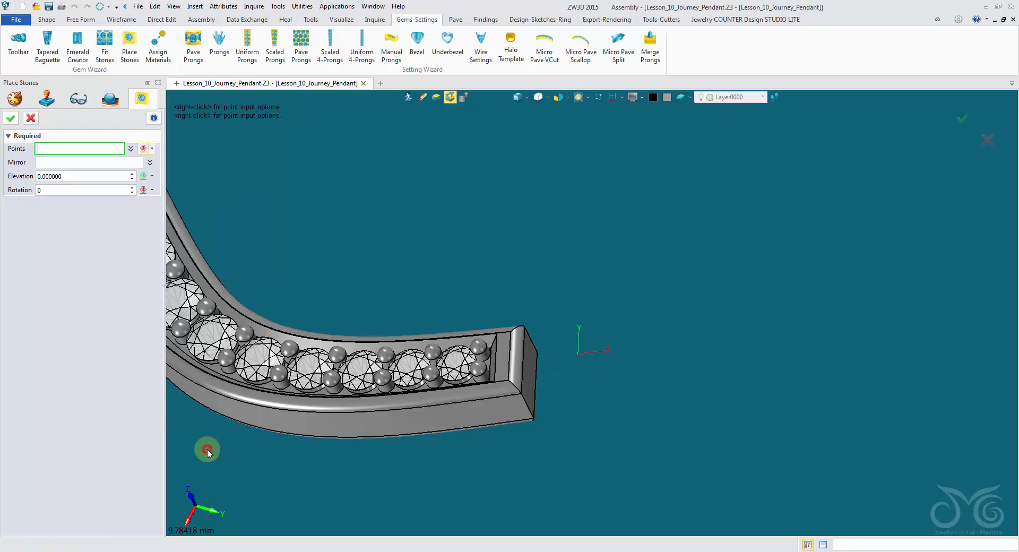
click(577, 349)
right_drag(689, 337, 654, 297)
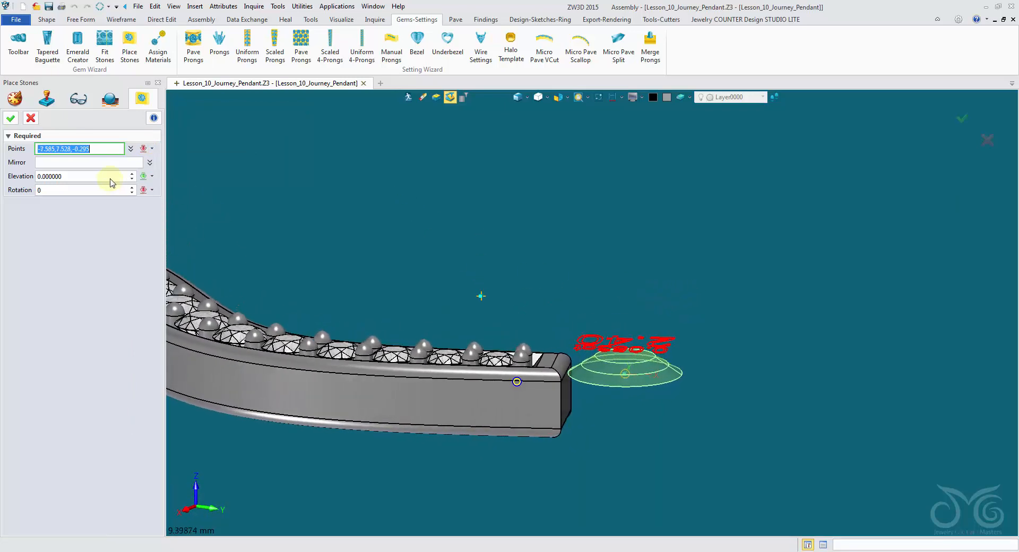
Set the stone's elevation to 0.2, create the stone on the datum and save the file.
click(93, 178)
double_click(93, 178)
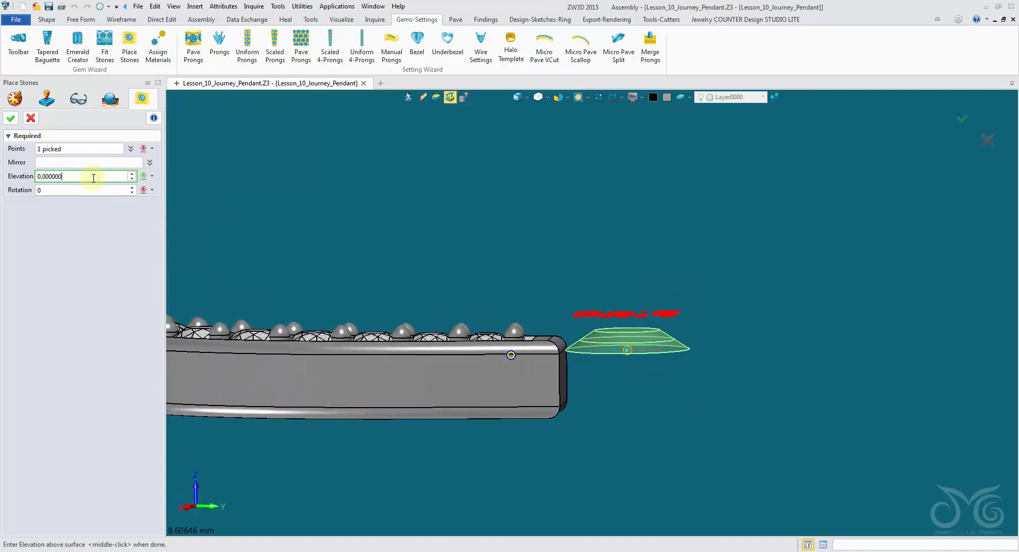
text(0.1)
key(Return)
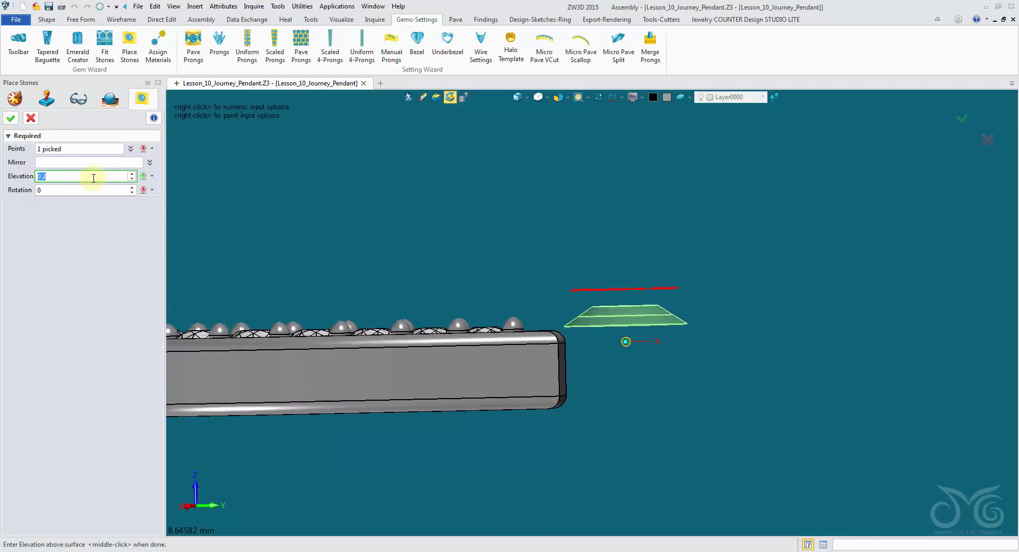
text(0.2)
key(Return)
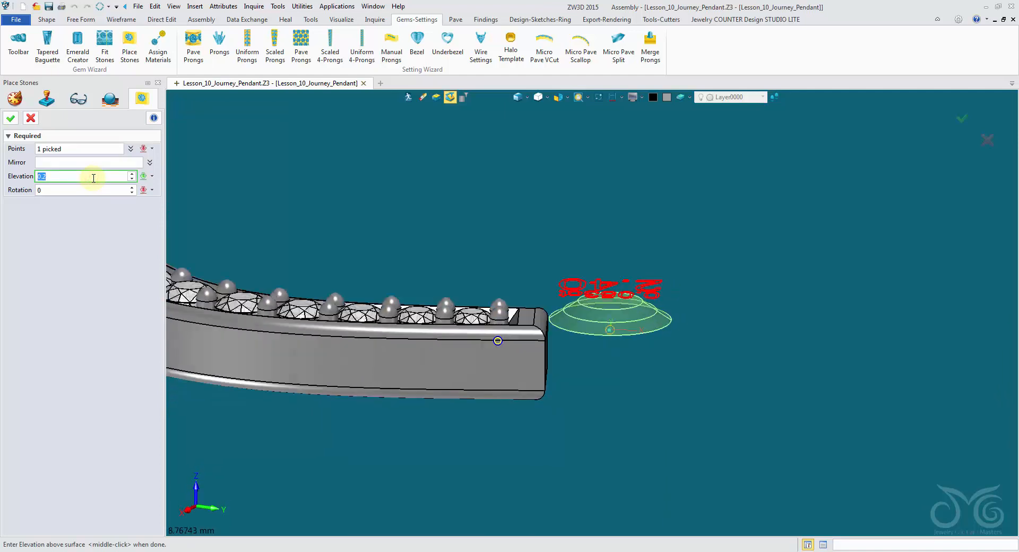
click(13, 117)
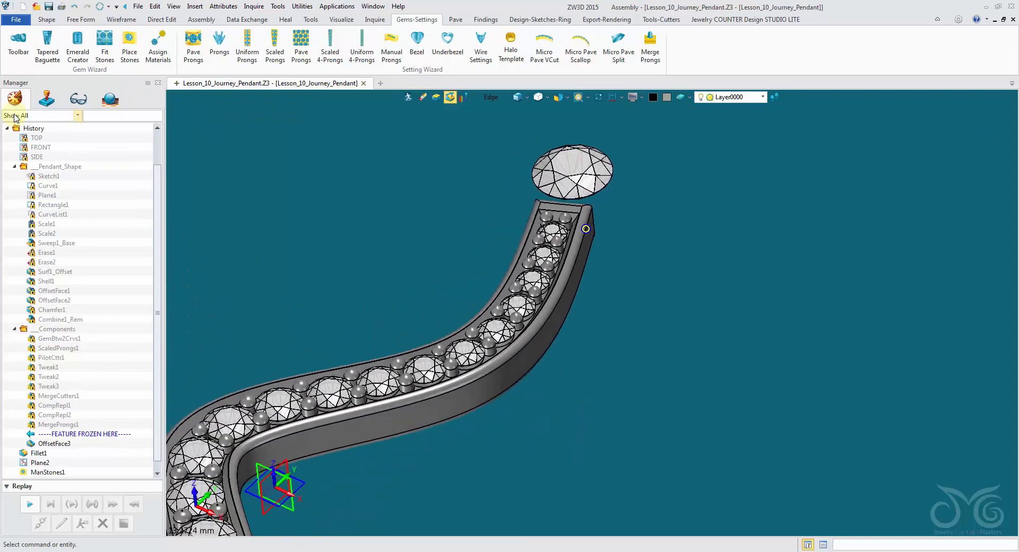
click(48, 6)
click(307, 121)
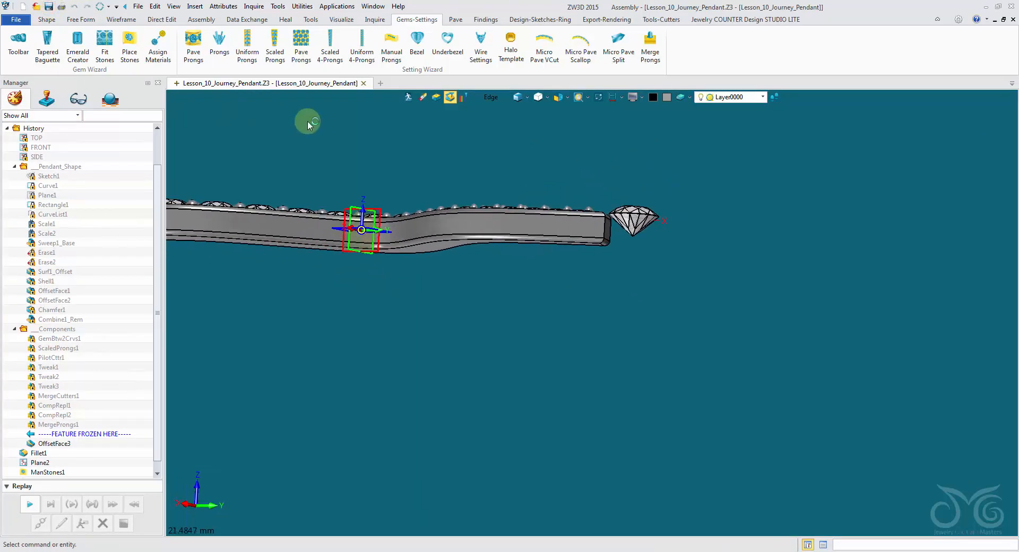
Start a bezel setting with the round bezel style and a gem length of 2.40, and preview it.
click(420, 48)
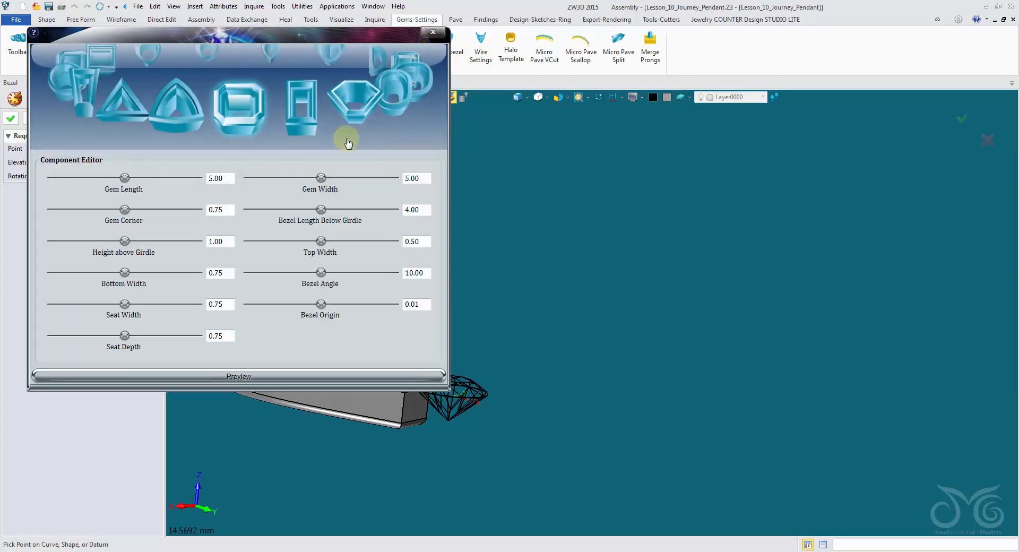
click(110, 118)
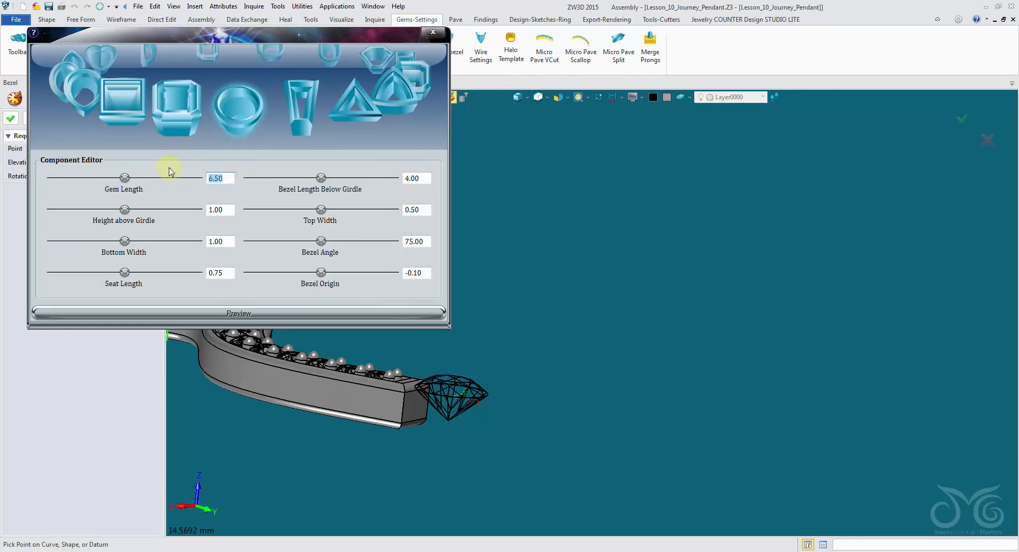
click(238, 314)
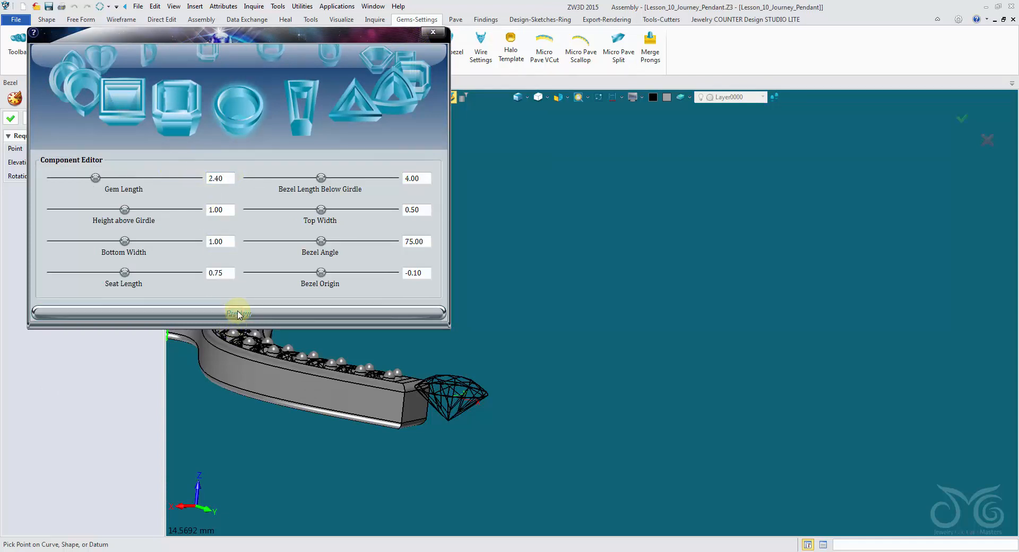
Place the bezel preview on the end gemstone's datum point using wireframe display, and return to shaded display.
click(518, 97)
click(517, 100)
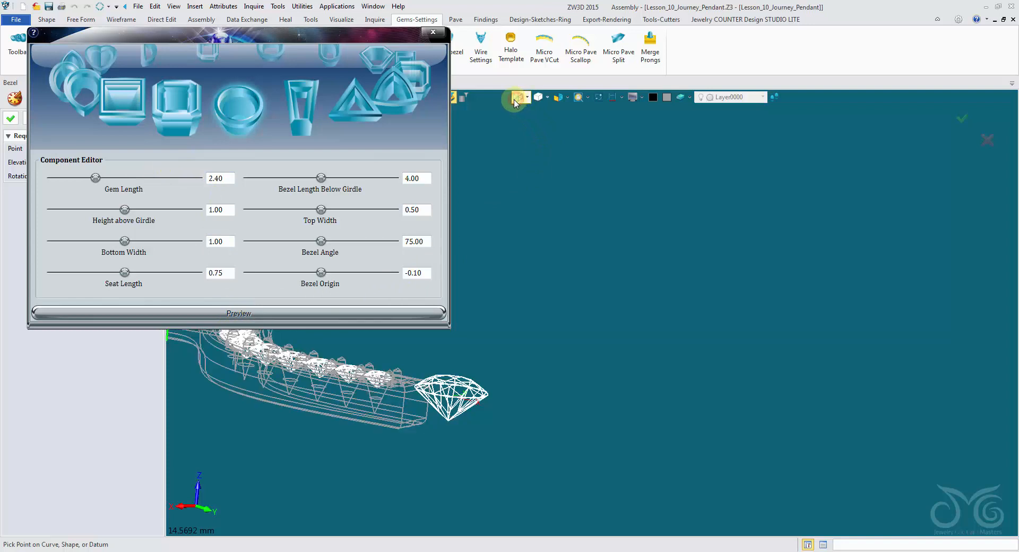
mouse_move(533, 135)
right_down()
mouse_move(540, 166)
mouse_move(580, 175)
right_up()
scroll(540, 166, up, 2)
scroll(566, 171, up, 5)
click(573, 196)
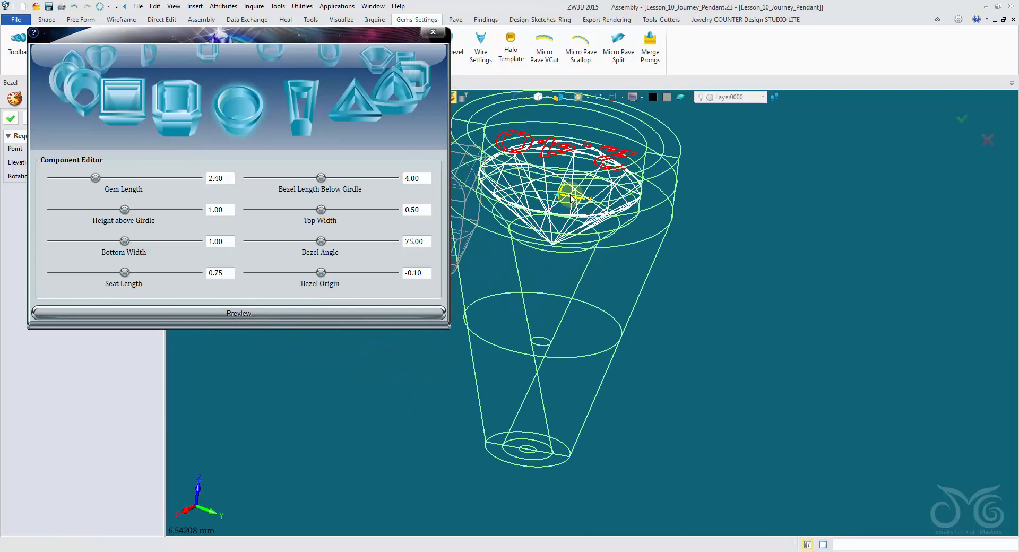
mouse_move(572, 198)
right_down()
mouse_move(547, 112)
mouse_move(541, 120)
right_up()
click(517, 100)
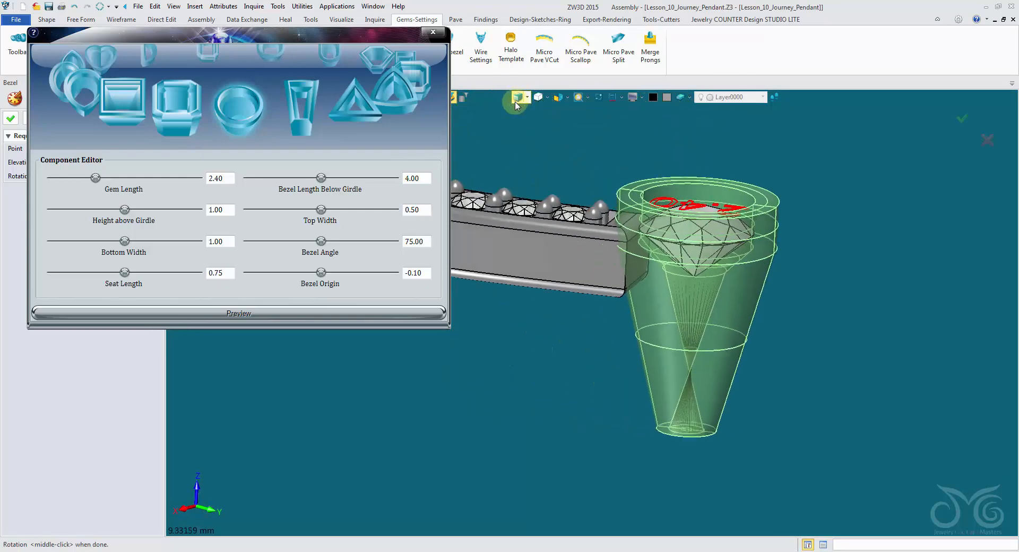
Examine from the side how the previewed bezel fits the gemstone's girdle and the end of the pendant.
right_drag(517, 112, 513, 146)
scroll(513, 146, down, 2)
middle_drag(513, 145, 535, 207)
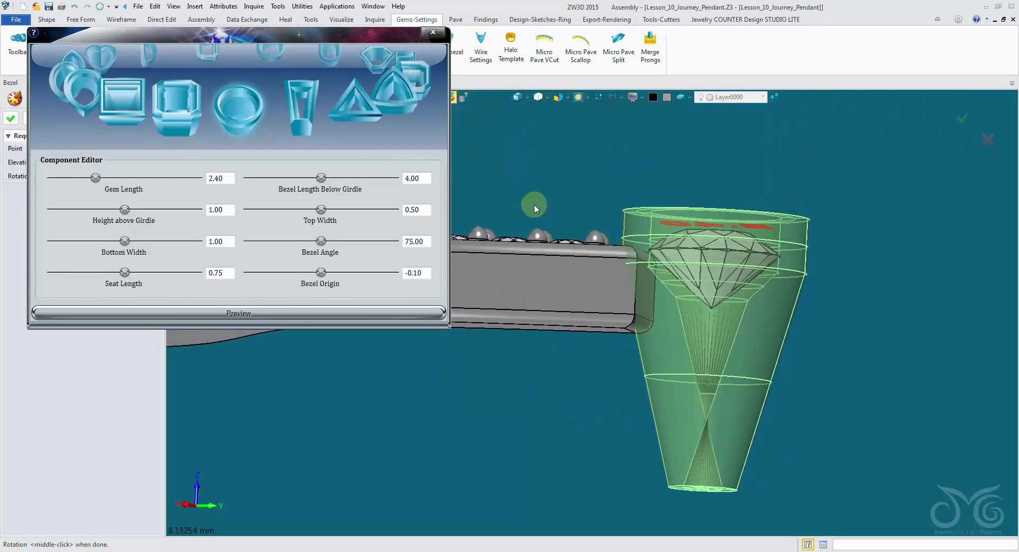
right_drag(535, 207, 693, 327)
scroll(682, 287, down, 1)
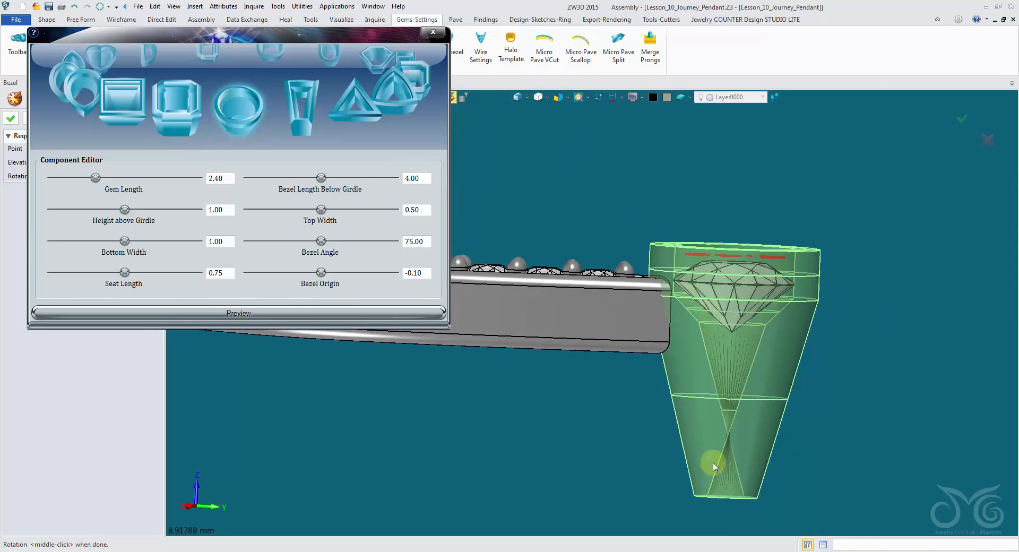
right_drag(460, 251, 462, 255)
middle_drag(462, 255, 459, 235)
right_drag(459, 236, 457, 235)
scroll(458, 236, up, 6)
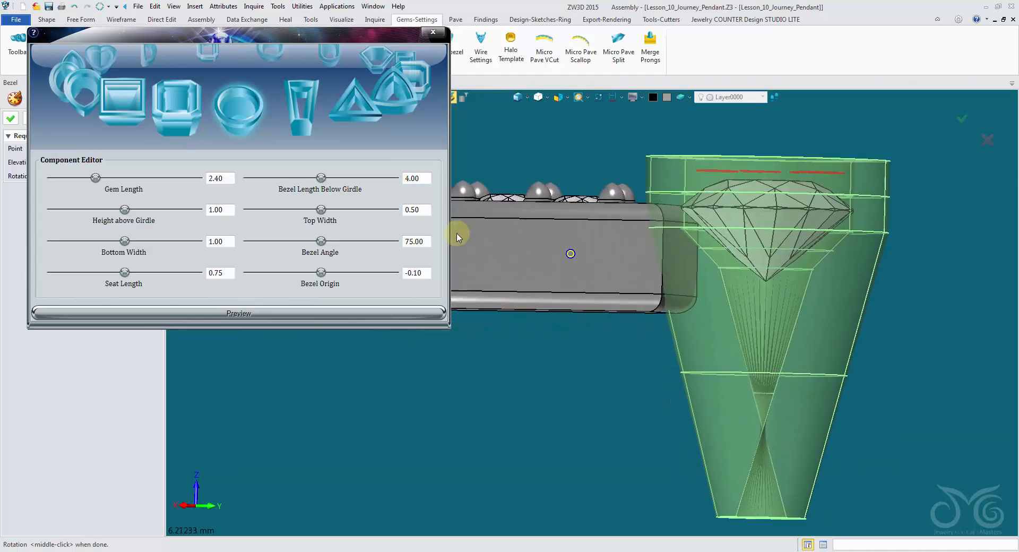
right_drag(676, 279, 653, 243)
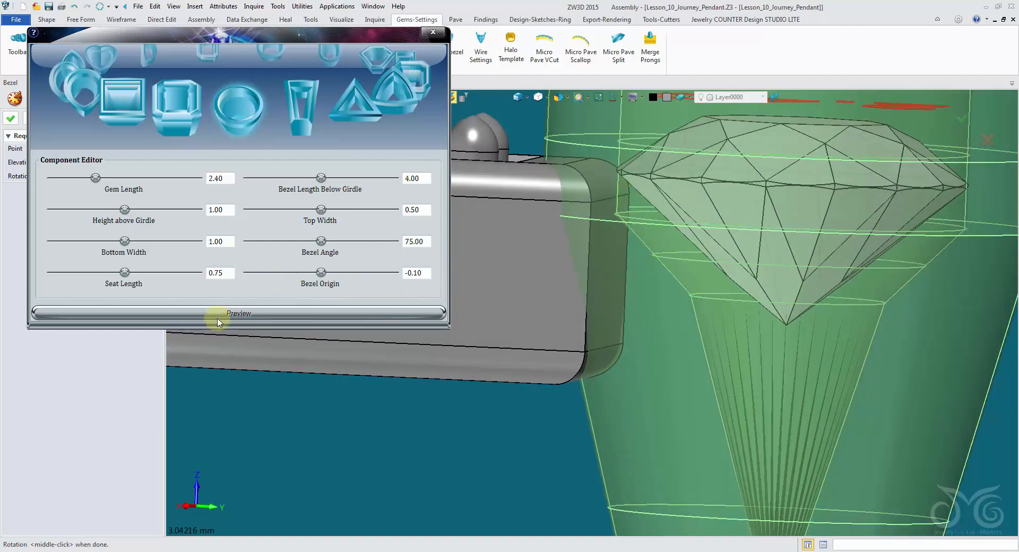
Try a bezel origin of -0.20 and set it to 0.20 instead, previewing each value.
drag(220, 329, 223, 369)
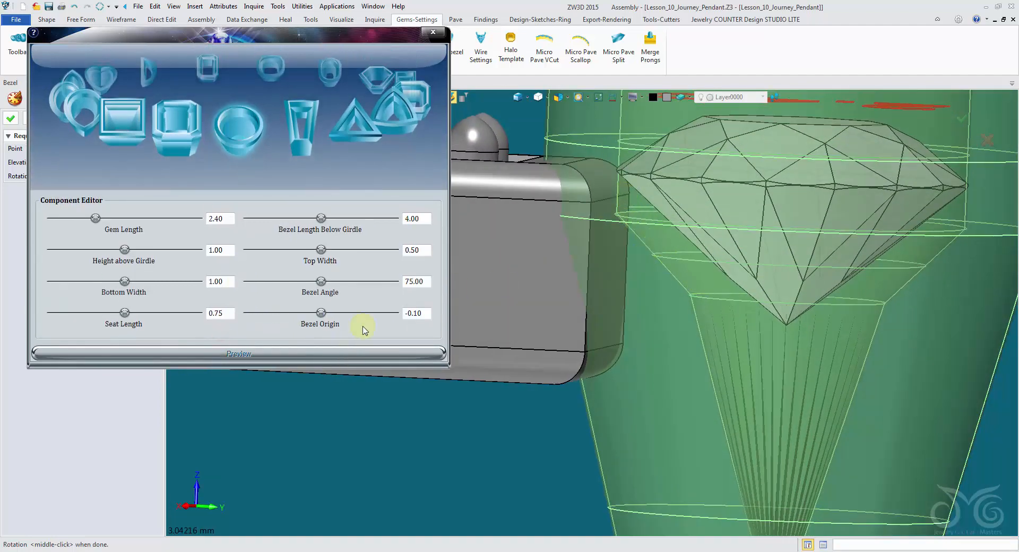
click(425, 313)
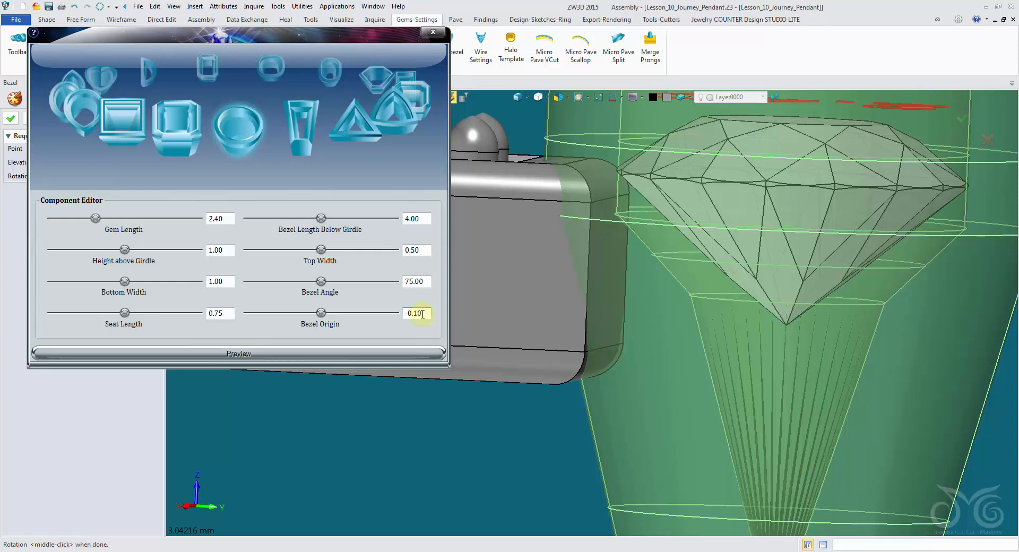
click(415, 354)
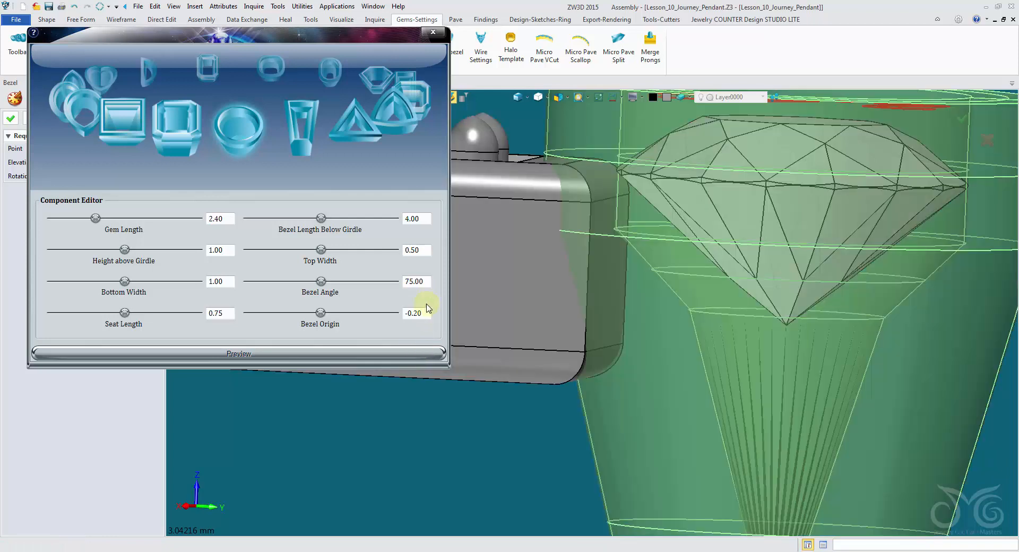
click(427, 313)
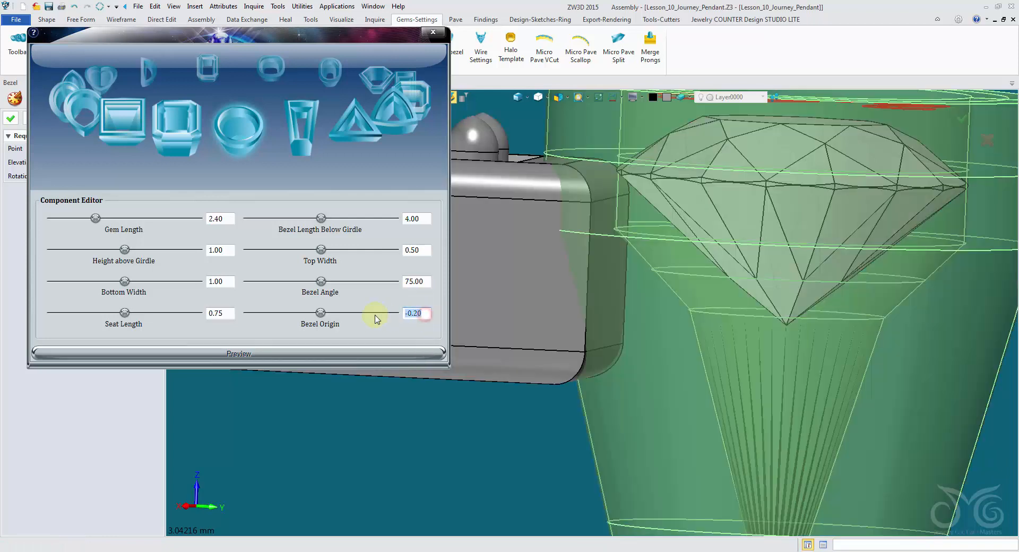
click(402, 353)
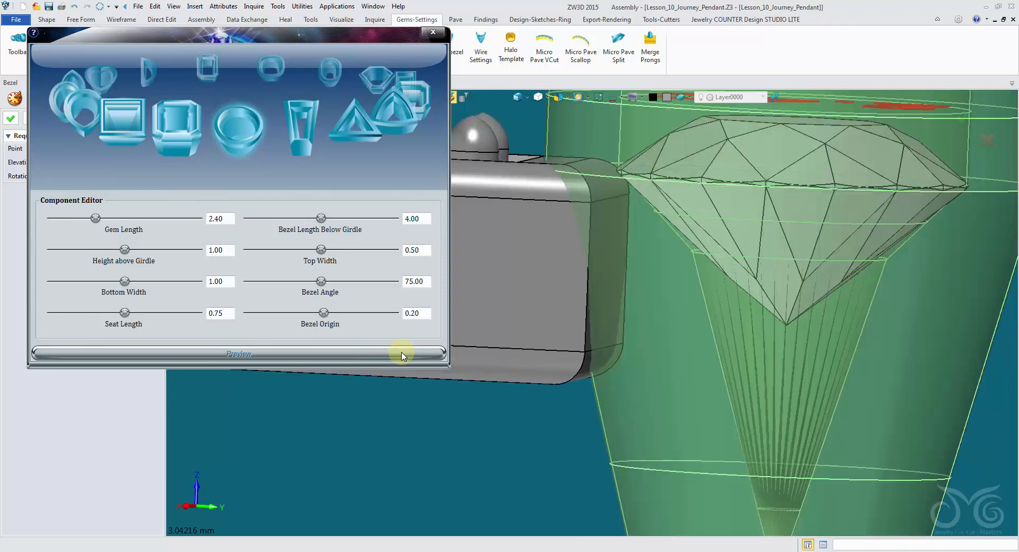
Set the bezel origin to 0.18 and the bezel length below girdle to 2.00, previewing each change.
mouse_move(559, 250)
right_down()
mouse_move(616, 208)
mouse_move(637, 205)
mouse_move(678, 242)
mouse_move(573, 246)
mouse_move(527, 282)
right_up()
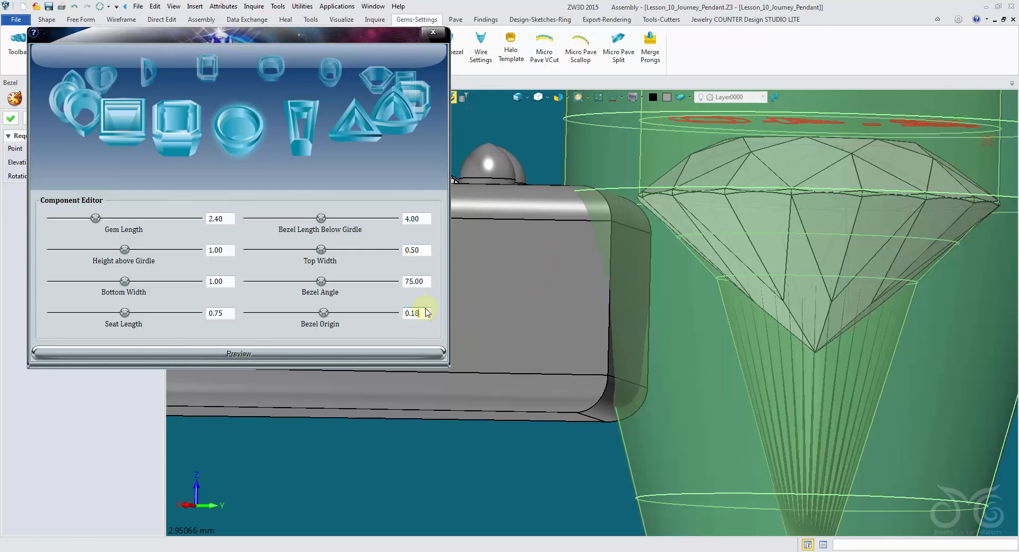
click(425, 354)
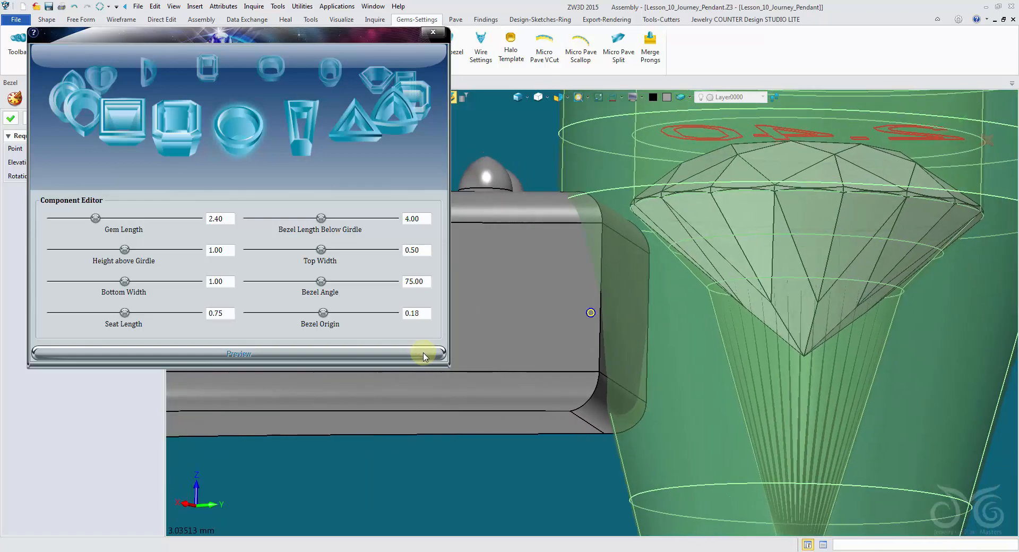
mouse_move(605, 366)
right_down()
mouse_move(580, 395)
mouse_move(596, 375)
right_up()
scroll(639, 475, down, 2)
right_drag(639, 475, 643, 485)
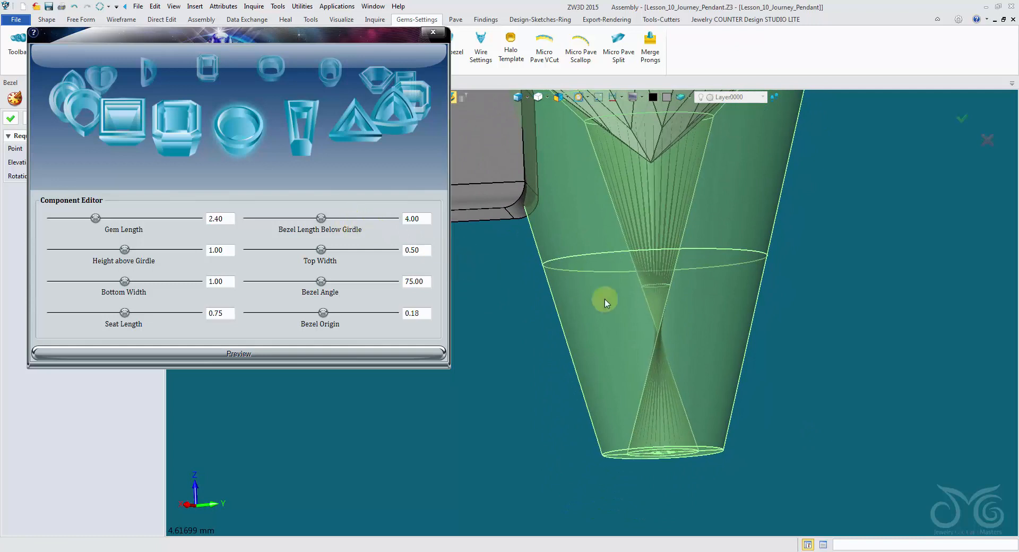
right_drag(606, 302, 645, 438)
click(410, 218)
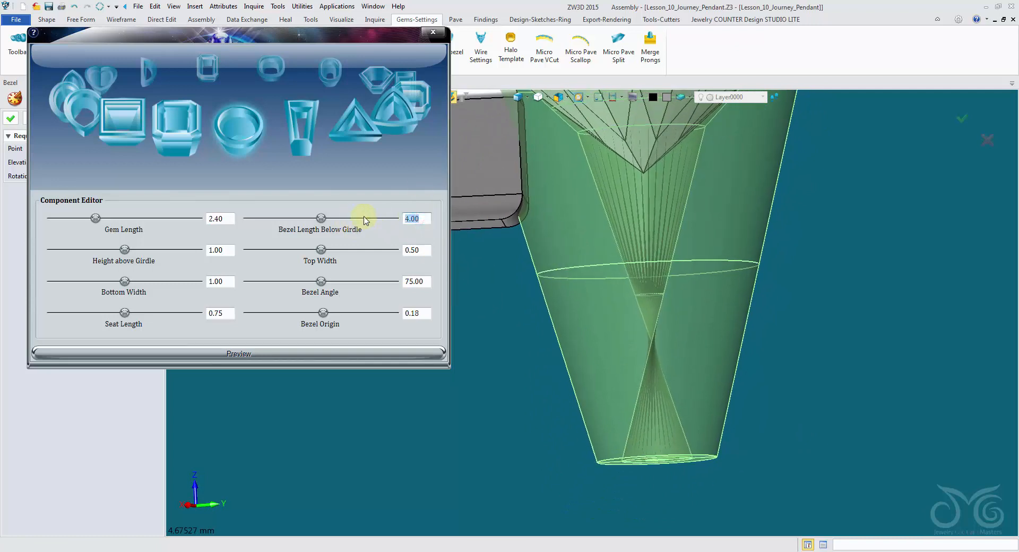
click(371, 353)
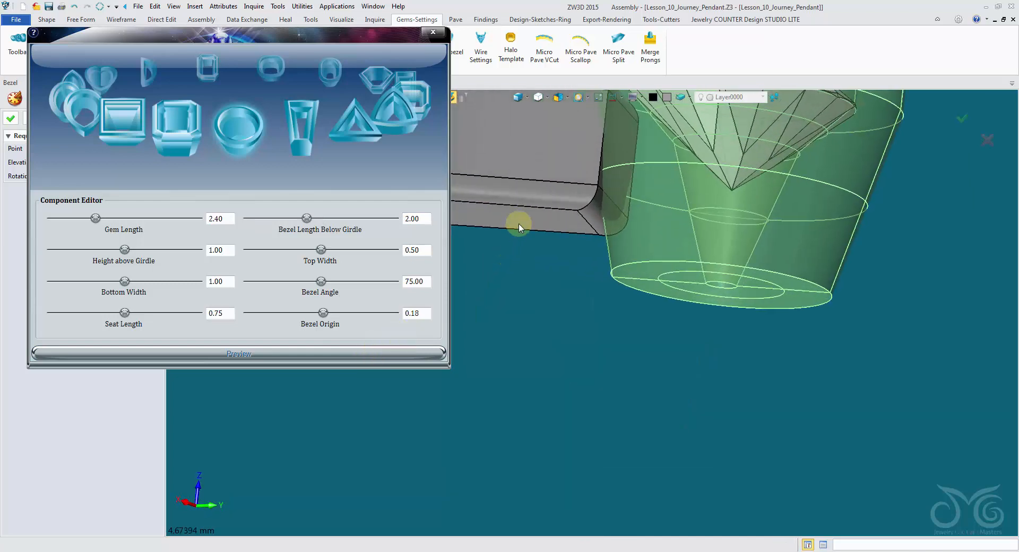
Create the round bezel with a height above girdle of 0.20, bezel angle of 90.00 and top width of 0.40.
right_drag(535, 227, 675, 168)
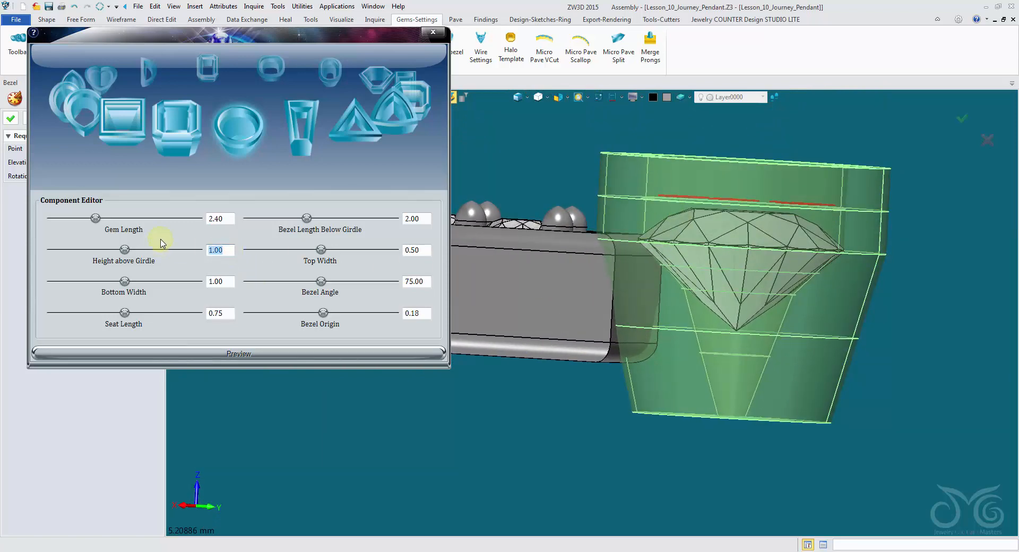
click(249, 354)
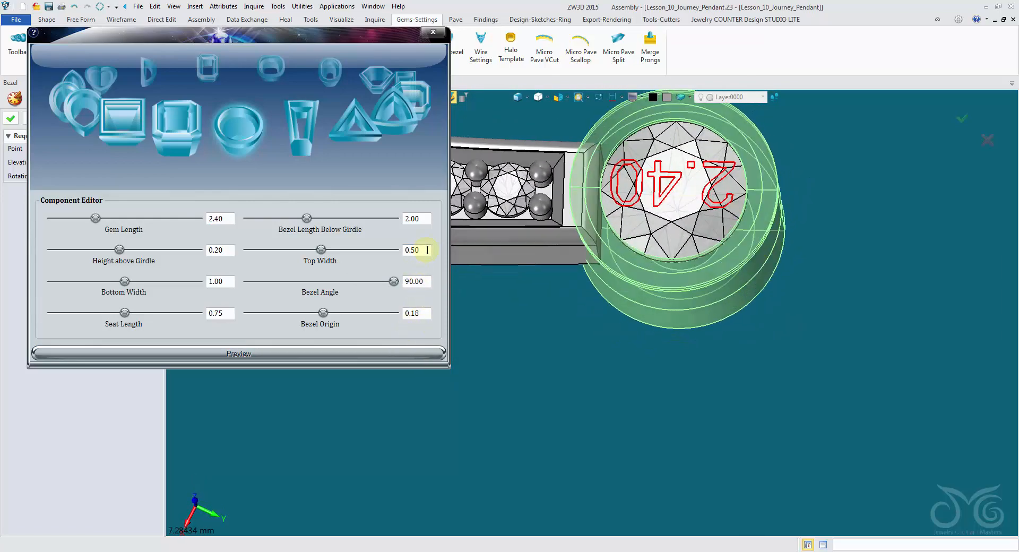
click(402, 359)
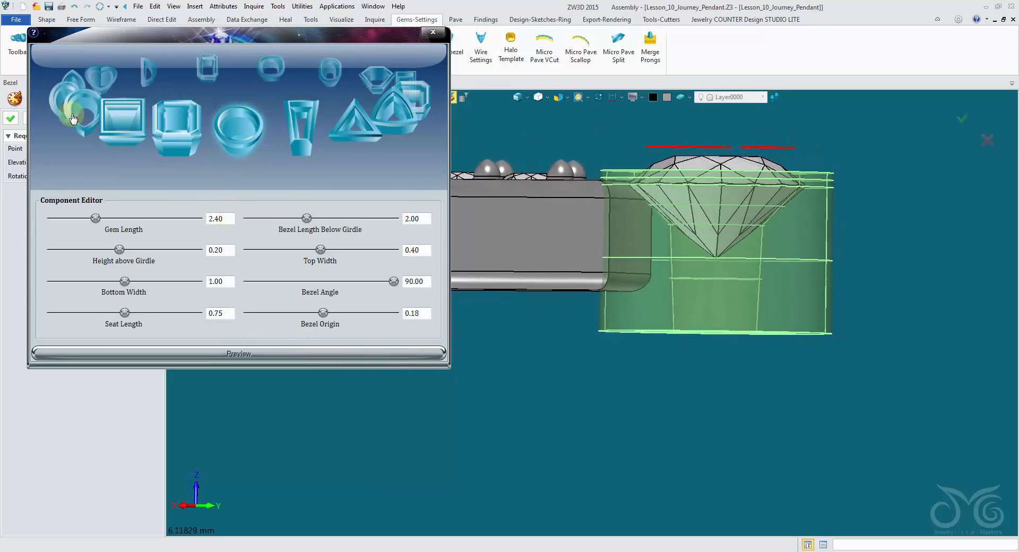
drag(130, 48, 224, 129)
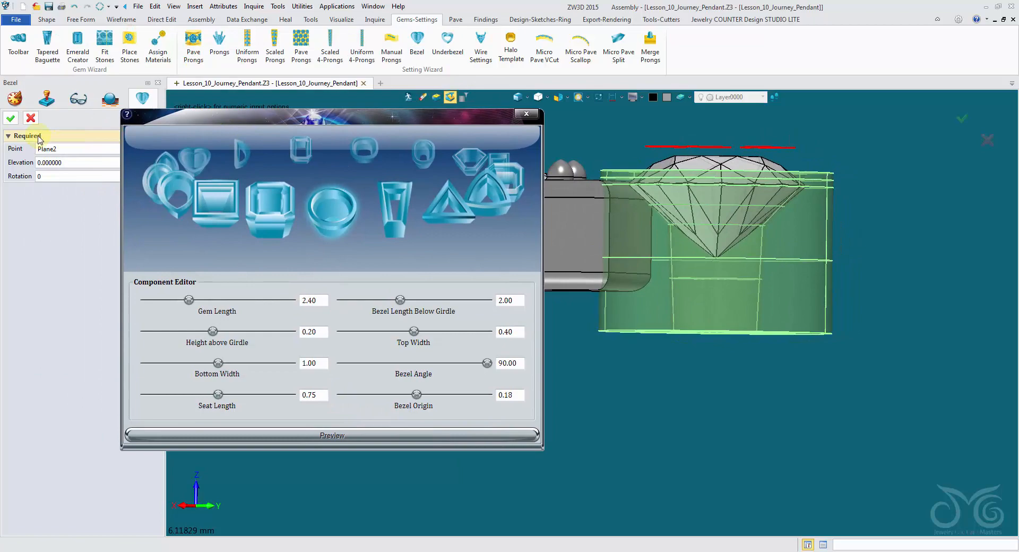
click(11, 120)
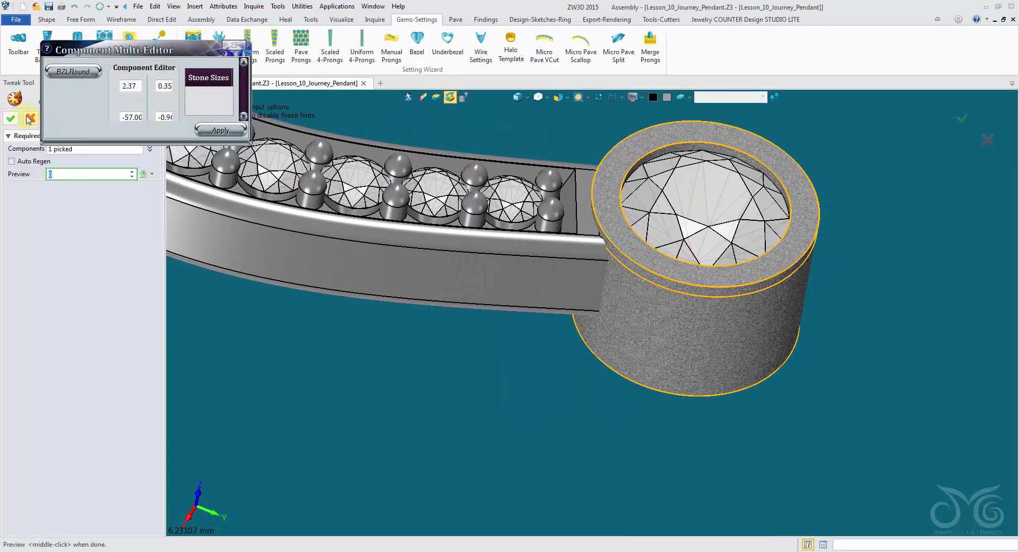
click(29, 119)
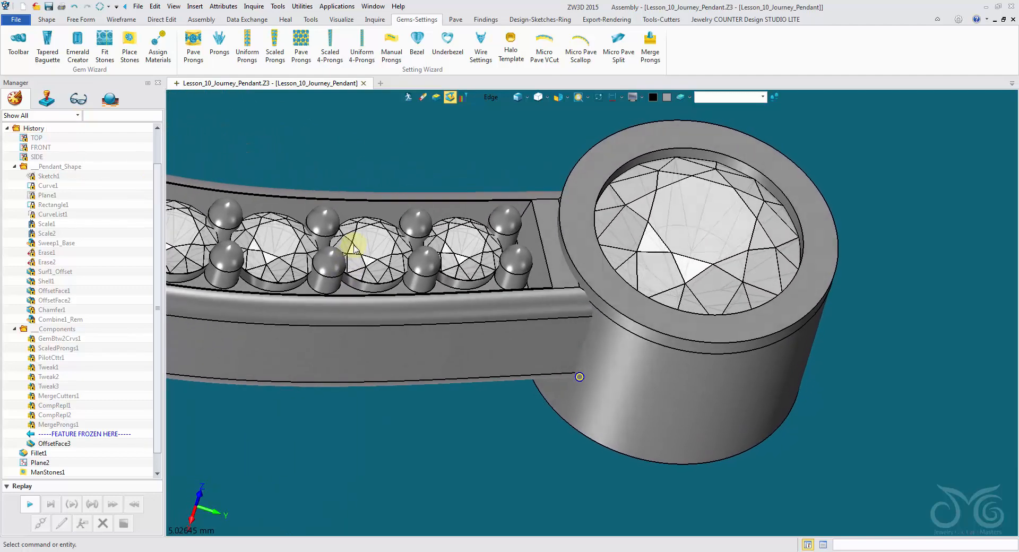
Merge the round bezel component into the pendant part as a separate base shape without a Boolean operation.
mouse_move(355, 248)
right_down()
mouse_move(357, 237)
mouse_move(383, 270)
right_up()
right_drag(453, 134, 491, 213)
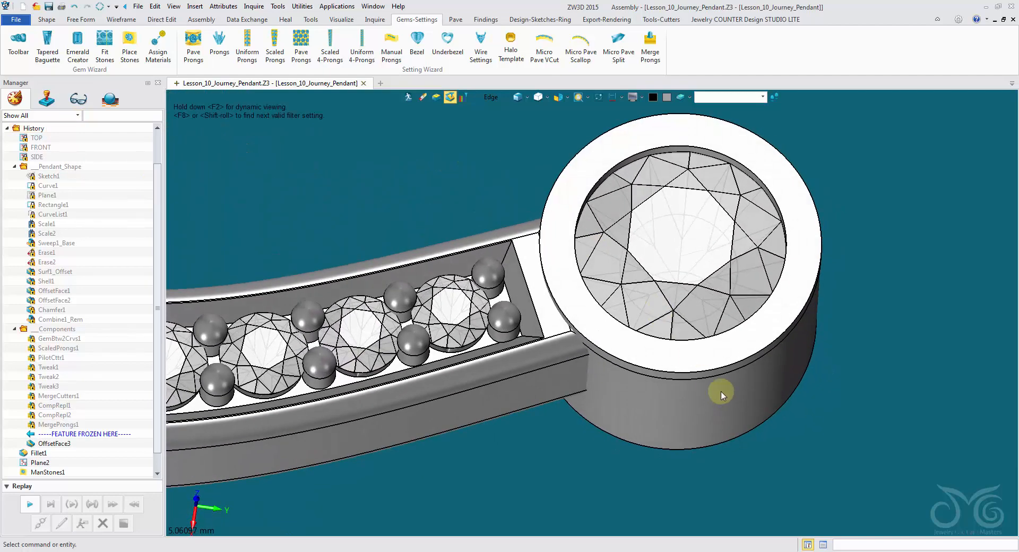
click(46, 20)
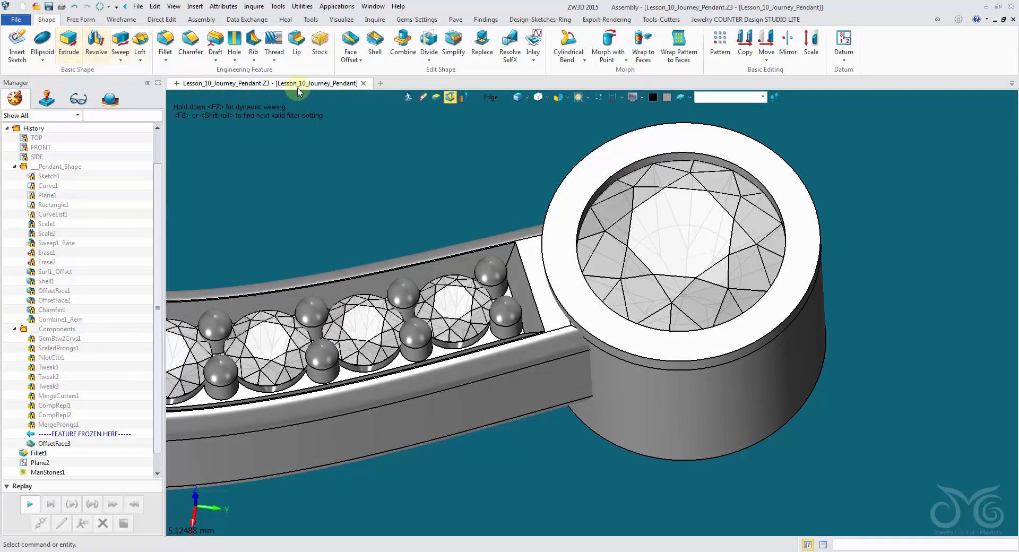
click(532, 60)
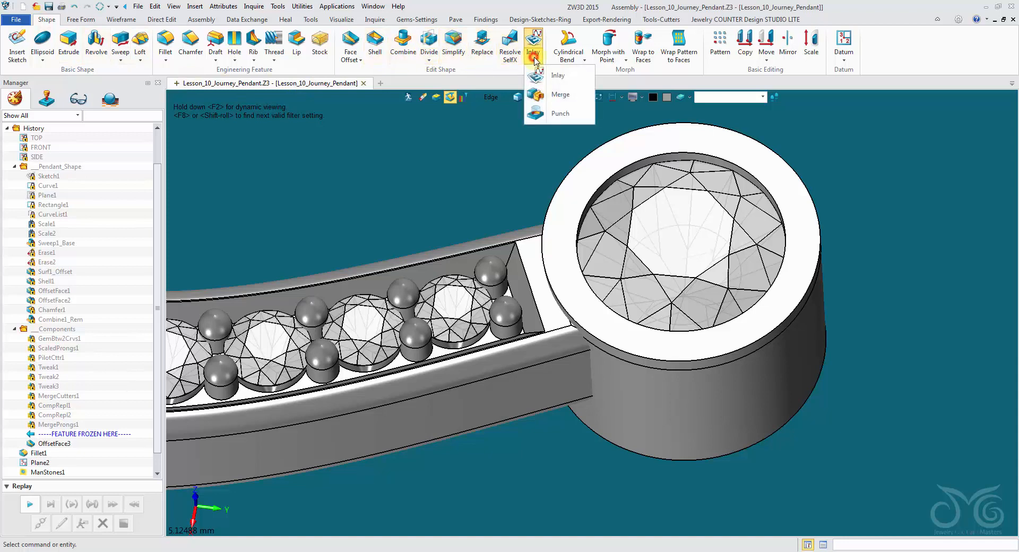
click(547, 95)
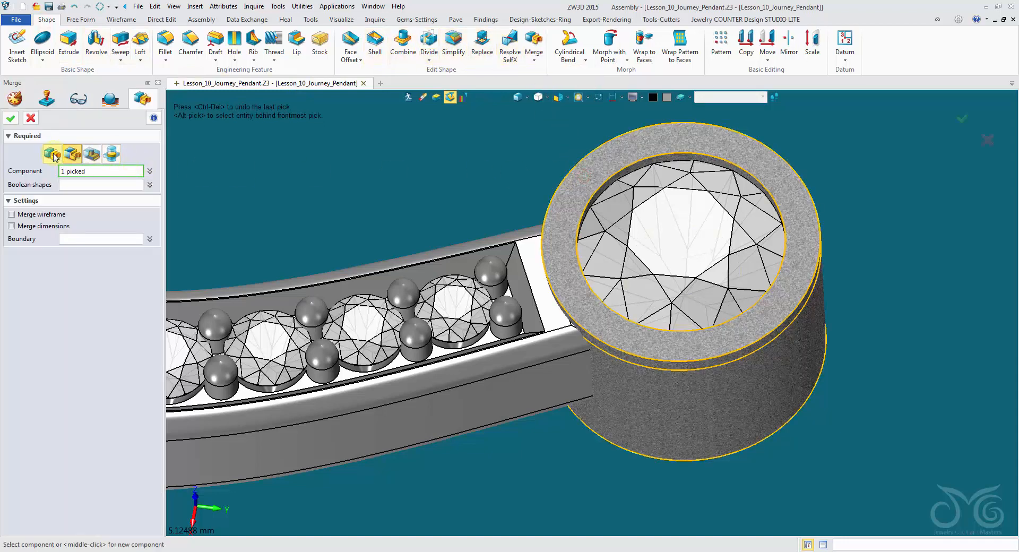
click(53, 155)
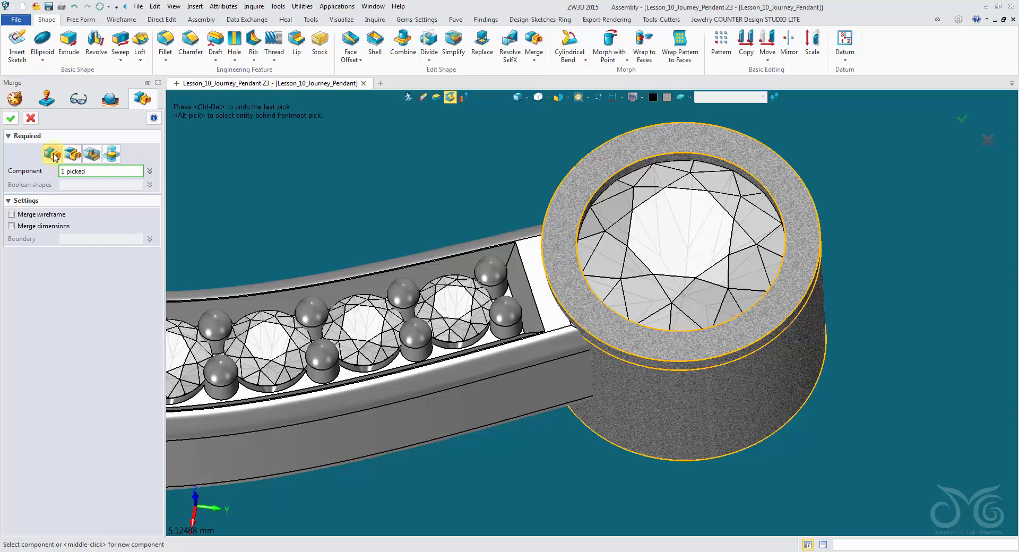
click(13, 119)
Insert a datum plane on the pendant's flat back face near the bezel, with an offset of 0.
middle_drag(719, 416, 528, 345)
middle_drag(524, 115, 527, 244)
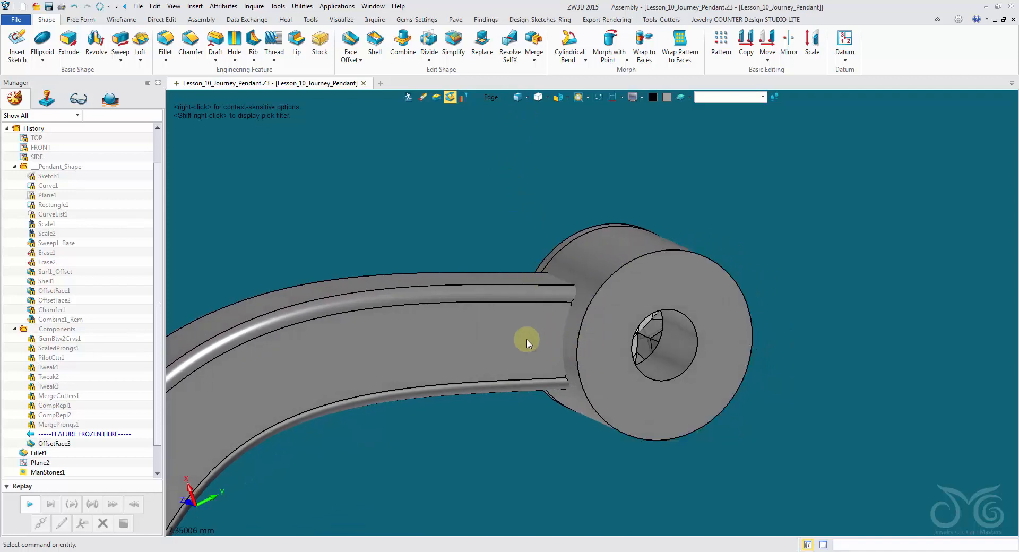
right_click(438, 170)
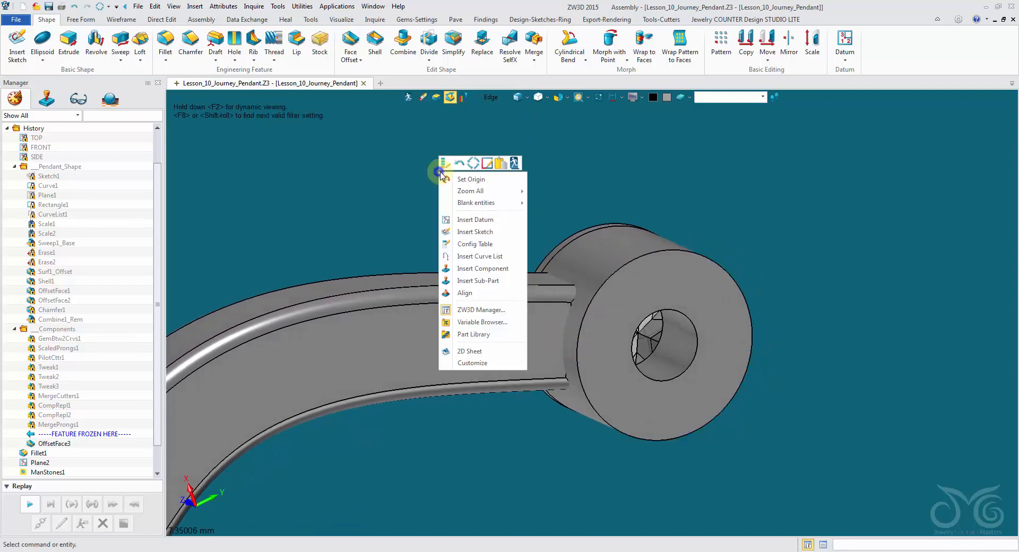
click(485, 220)
click(484, 98)
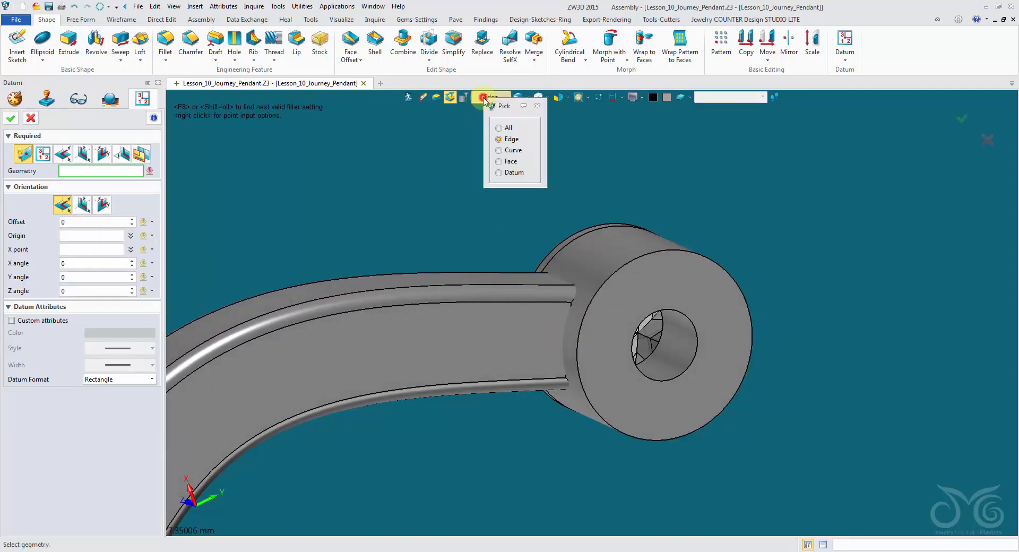
click(499, 162)
click(496, 355)
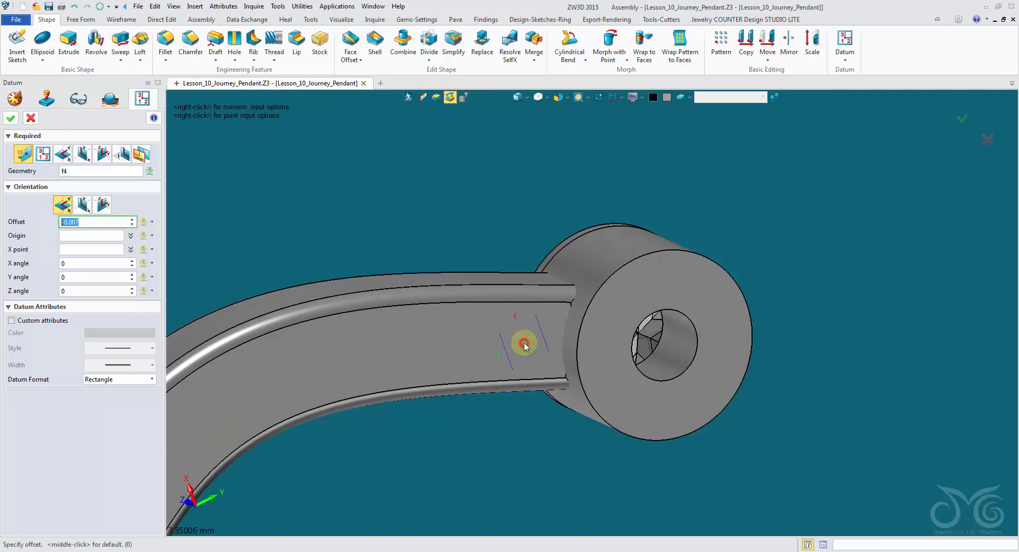
text(0)
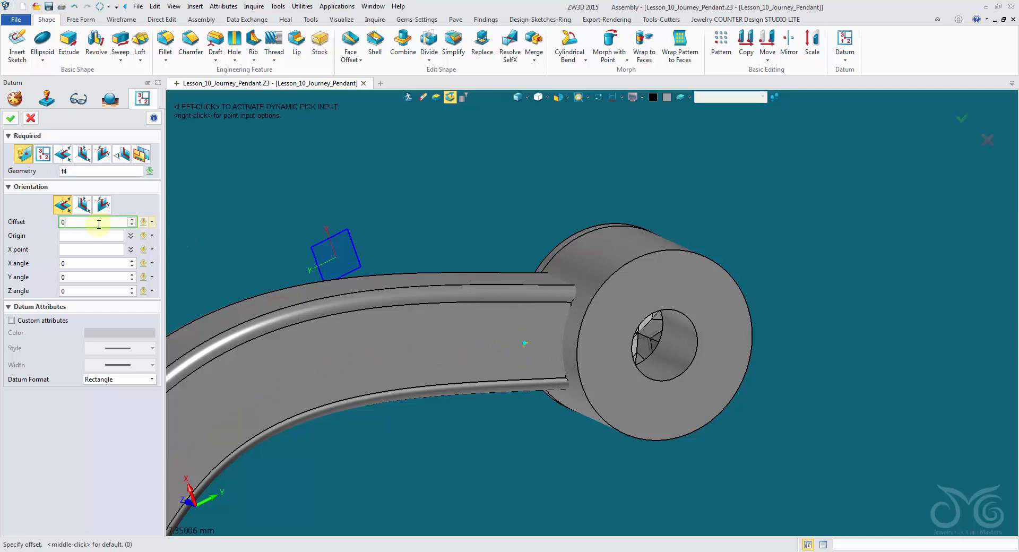
key(Return)
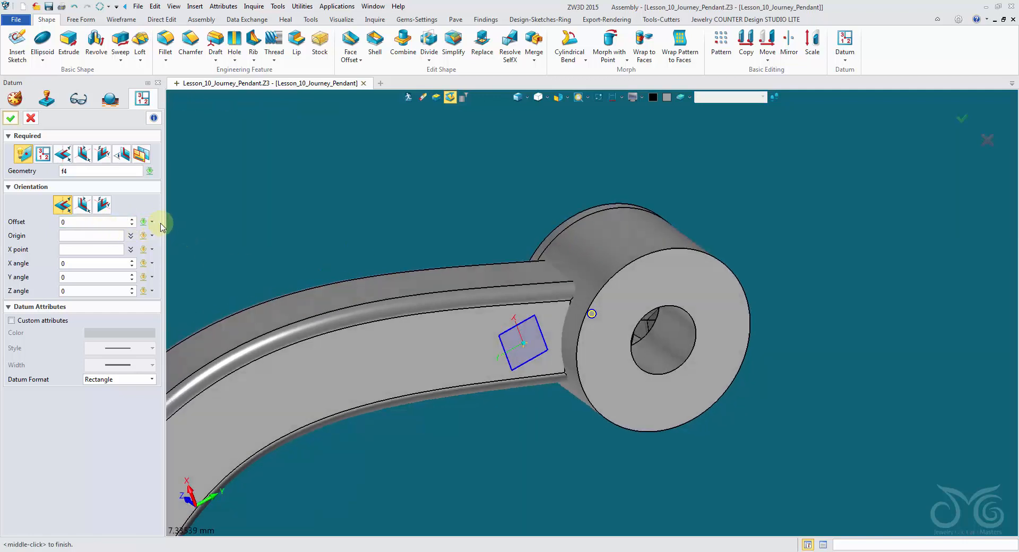
click(10, 119)
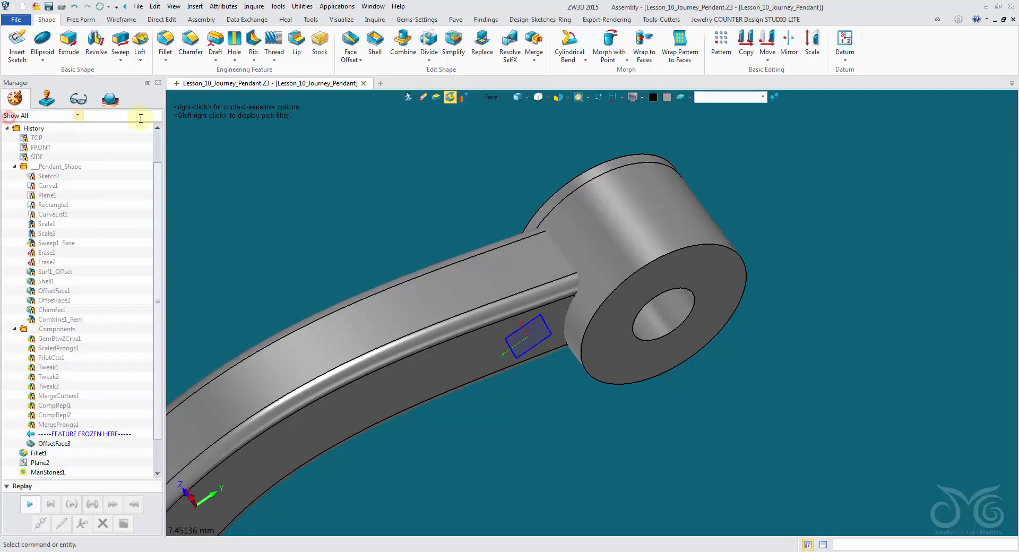
Trim the bezel with the back-face datum plane so its base ends flush with the pendant's back, capping the trimmed region.
click(430, 62)
click(441, 95)
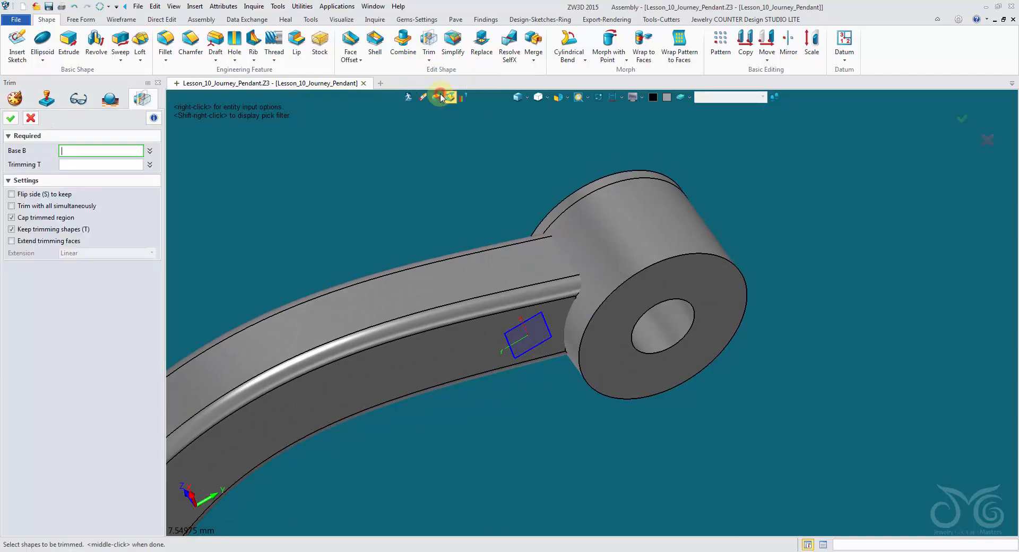
click(638, 218)
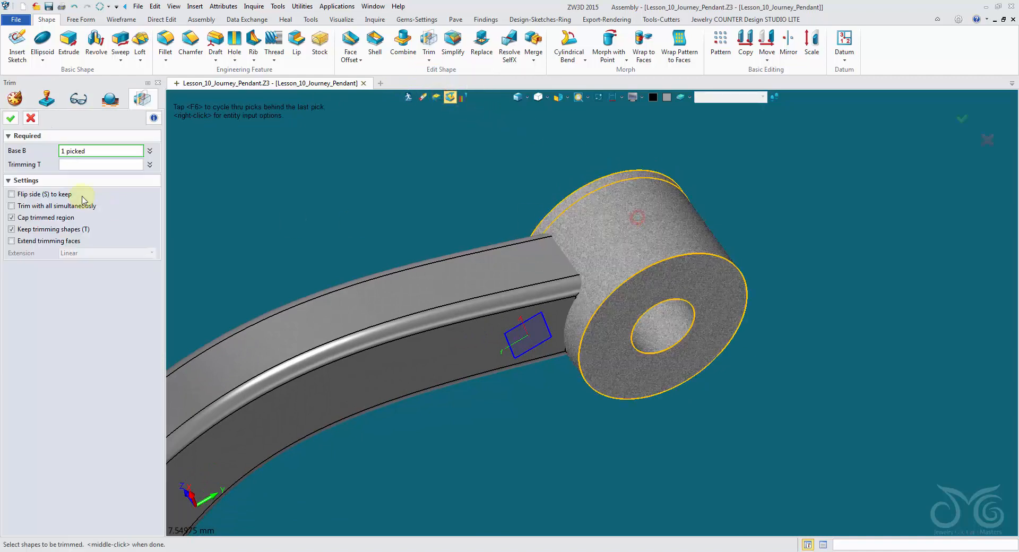
click(80, 165)
click(528, 359)
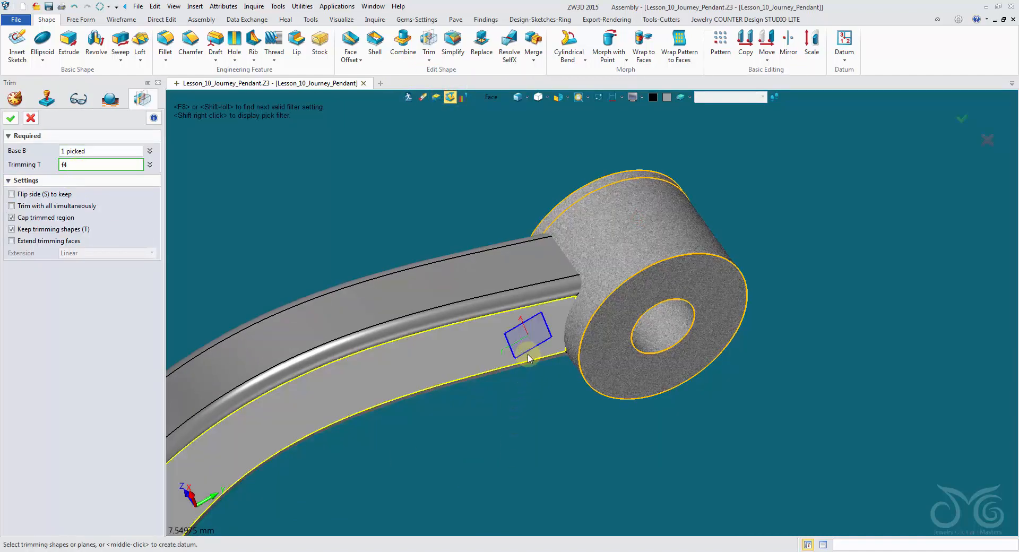
shift+right_click(484, 122)
click(522, 171)
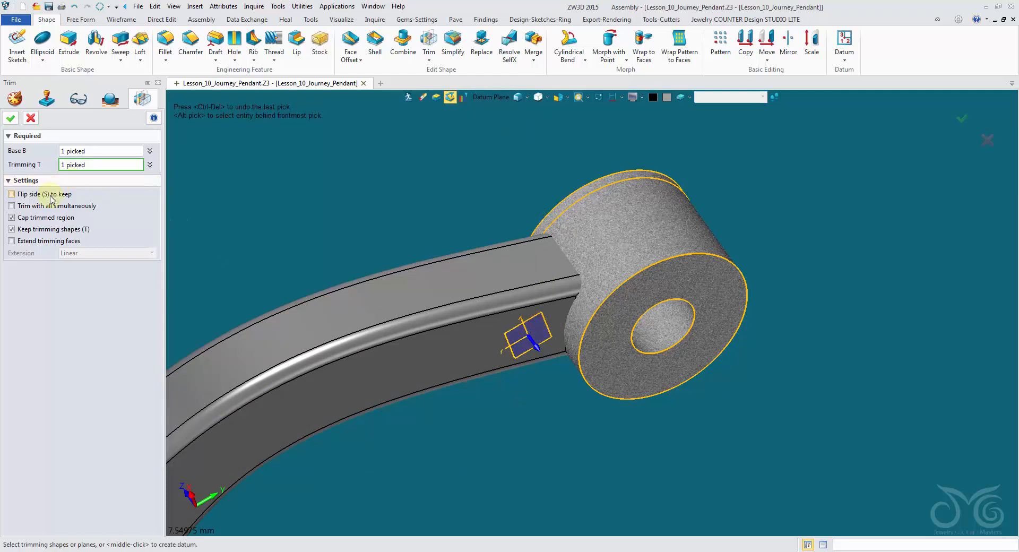
click(10, 119)
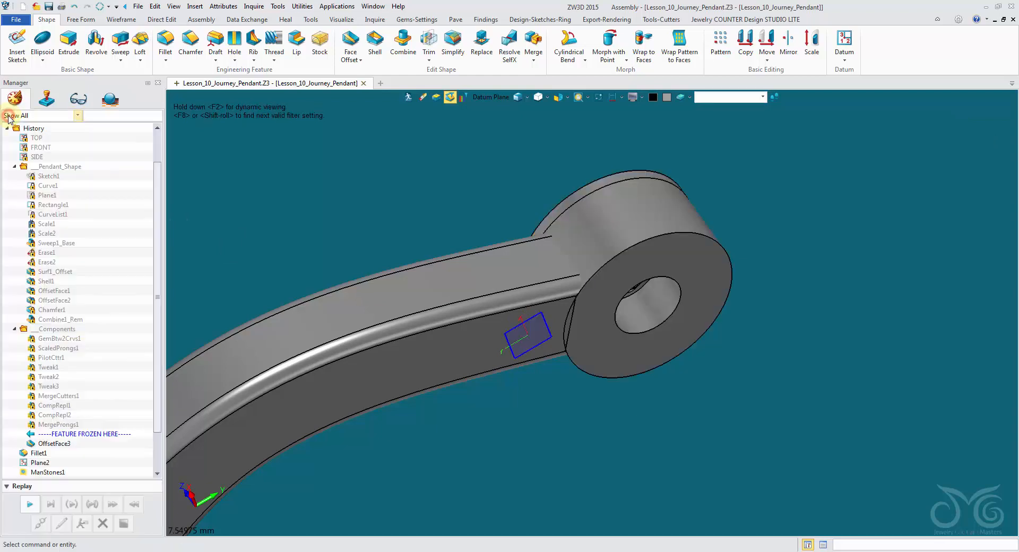
Remove the trimming datum plane from the pendant's back face.
middle_drag(166, 159, 320, 185)
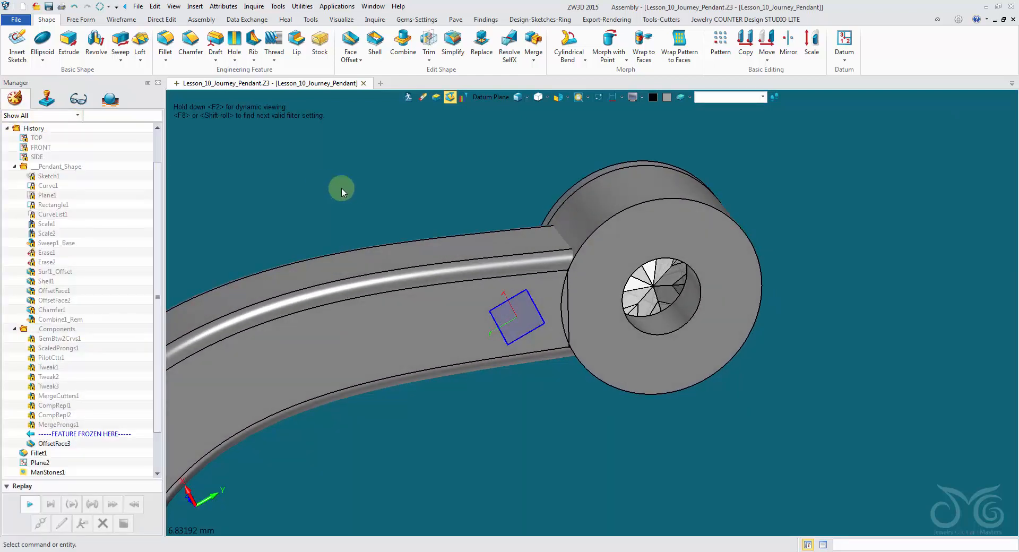
click(517, 335)
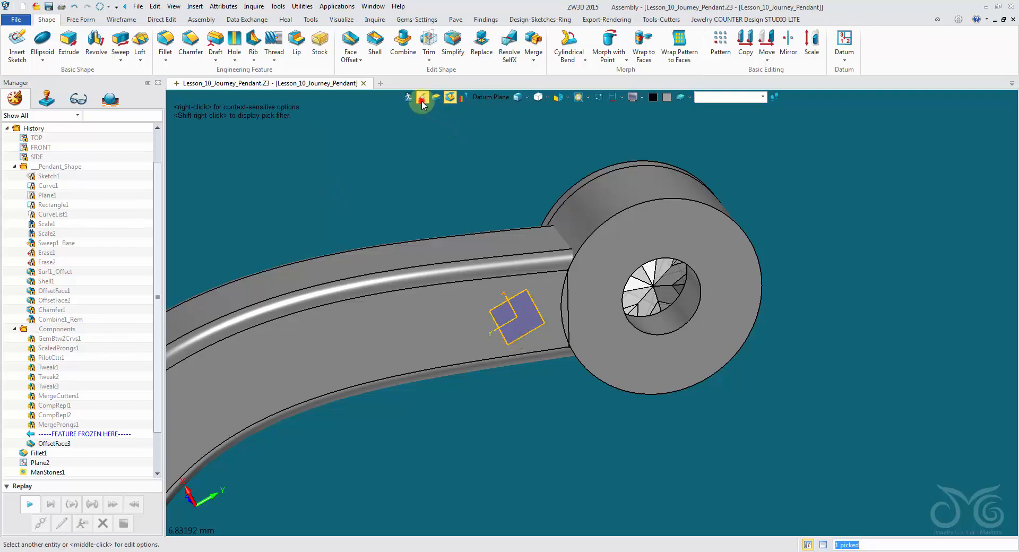
click(422, 98)
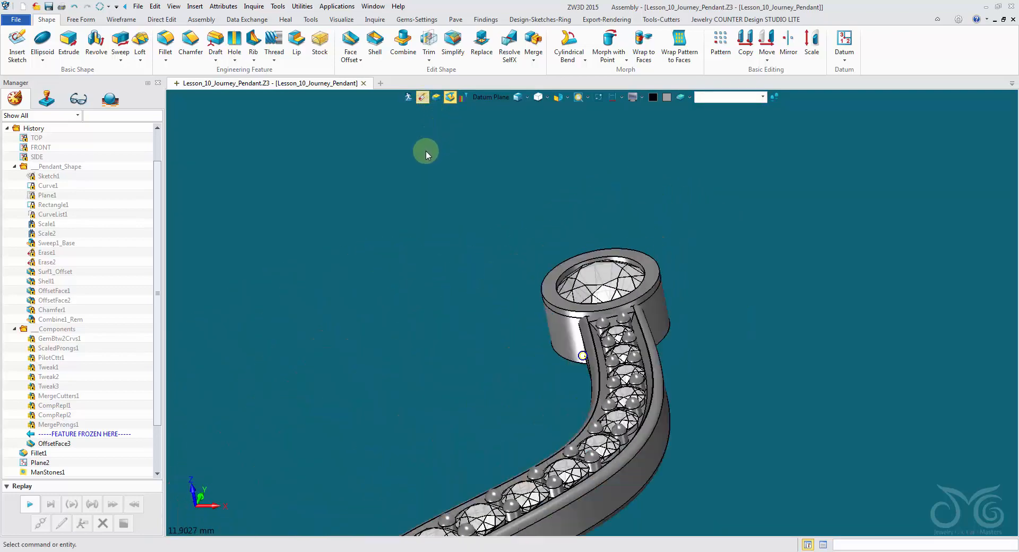
Chamfer the bezel's inner top edge around the gemstone with an equal setback of 0.2 mm.
middle_drag(426, 152, 527, 222)
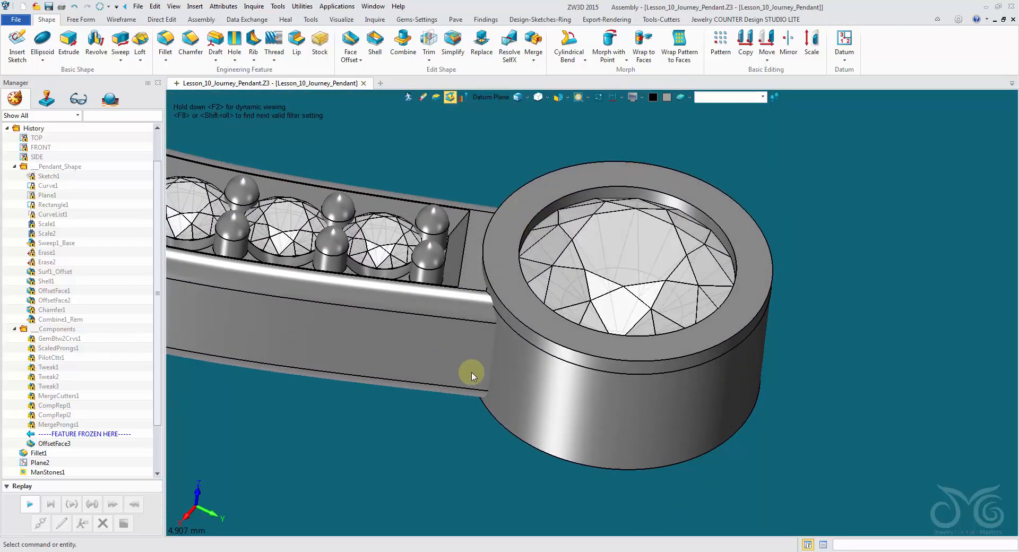
middle_drag(471, 374, 340, 133)
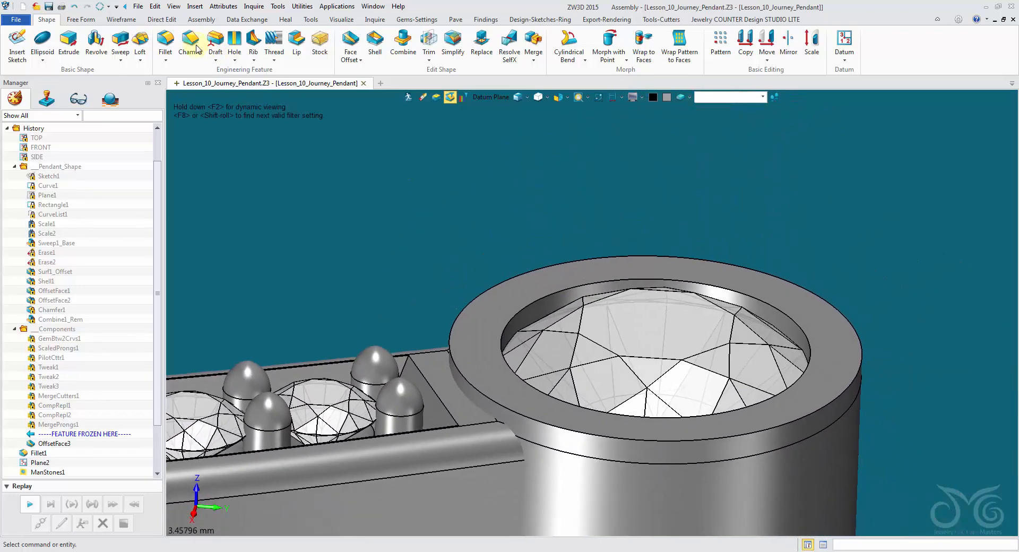
click(198, 49)
middle_drag(436, 329, 469, 250)
click(503, 301)
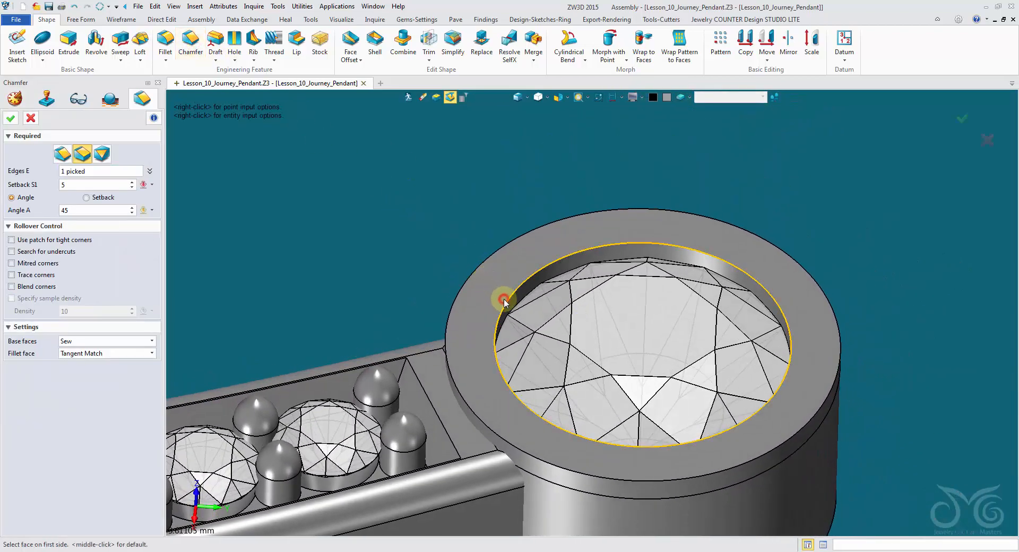
click(63, 153)
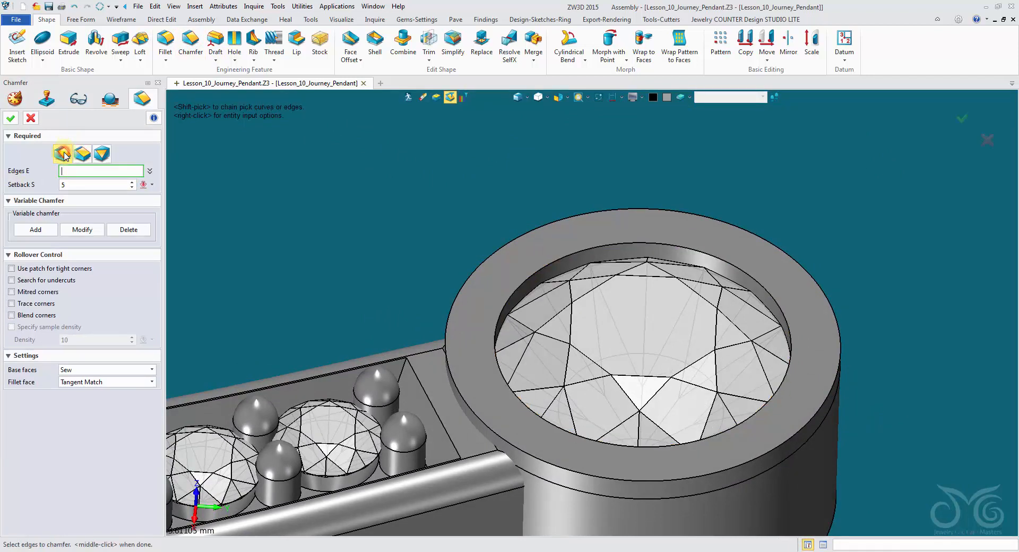
click(494, 305)
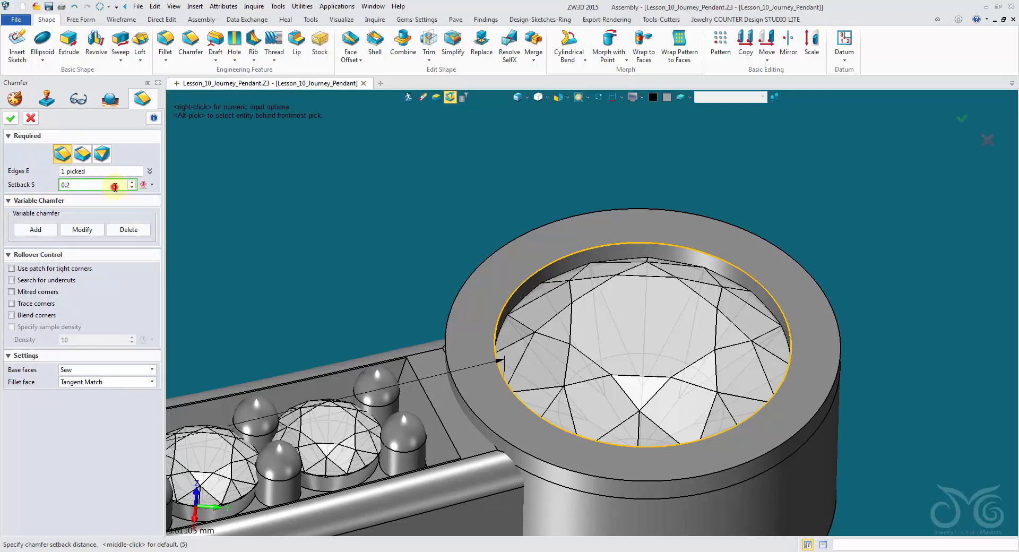
scroll(115, 187, down, 1)
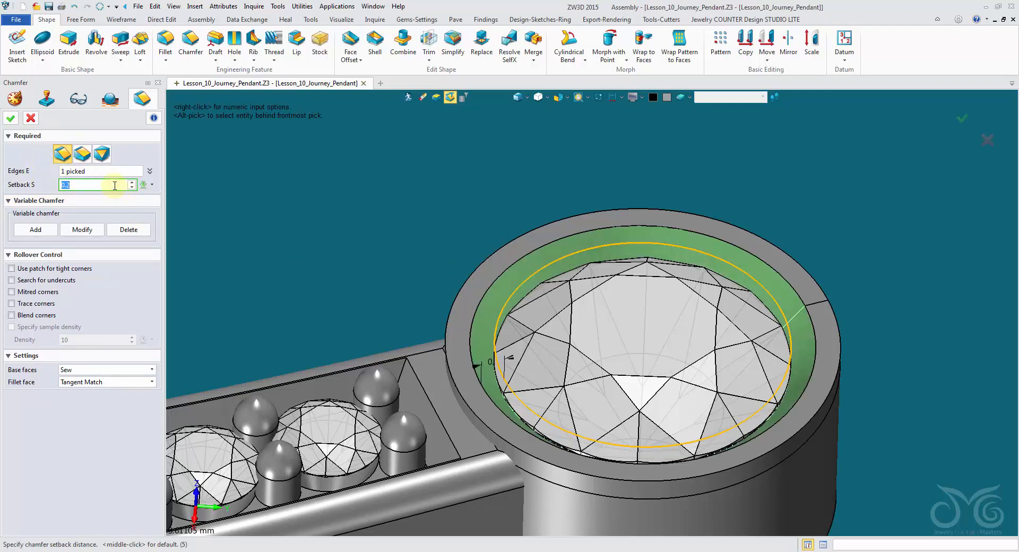
scroll(115, 186, down, 1)
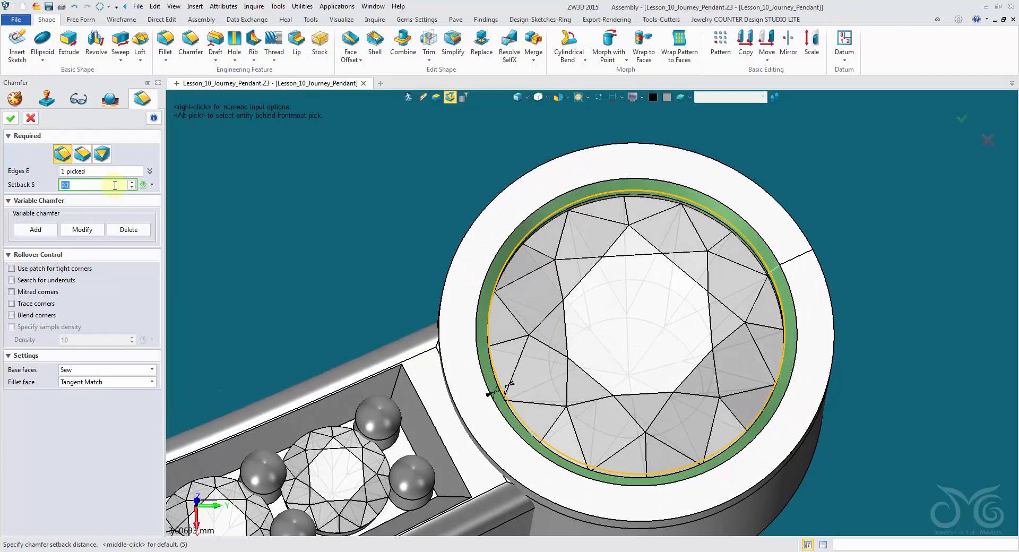
scroll(115, 186, up, 1)
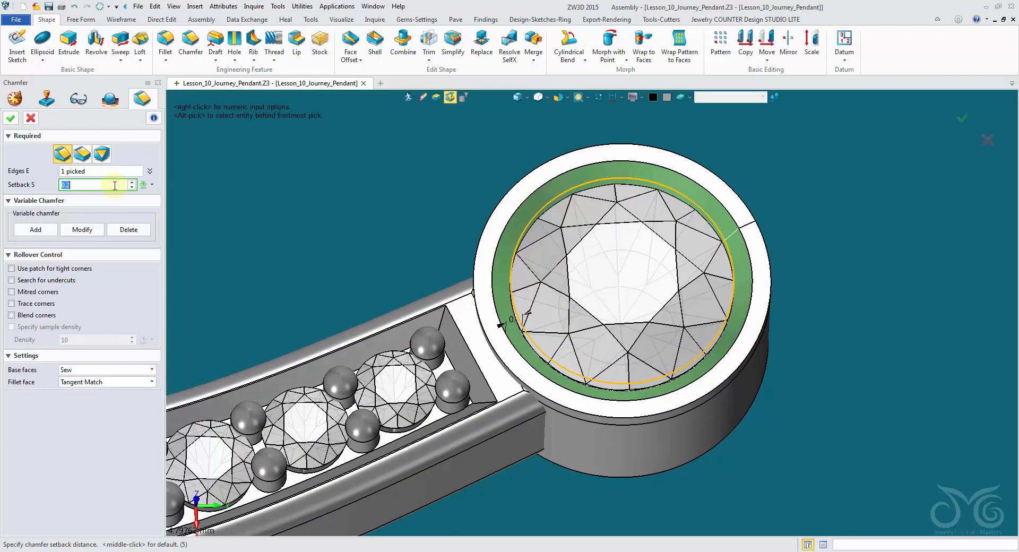
click(11, 120)
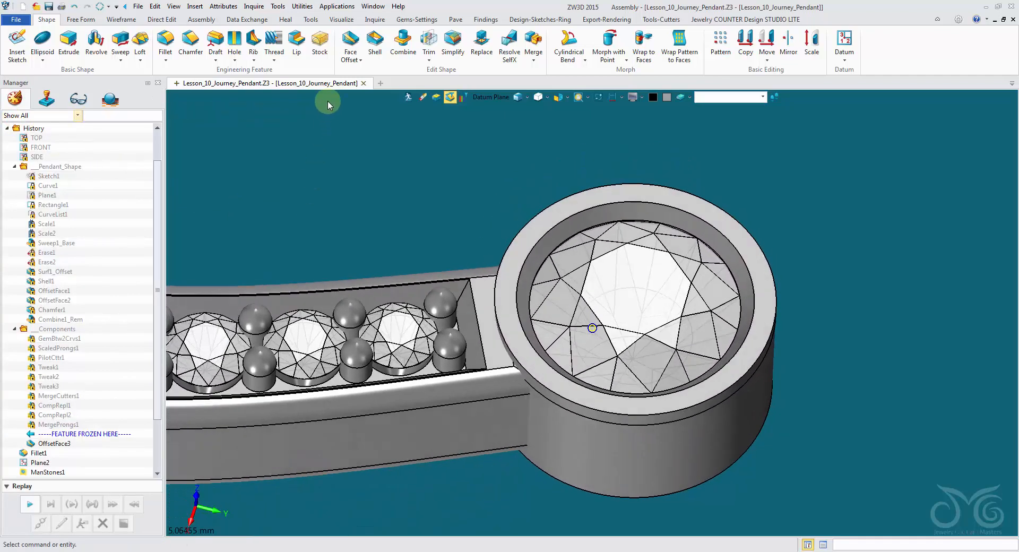
Fillet the bezel's outer top edge with a radius of 0.25 mm.
click(167, 42)
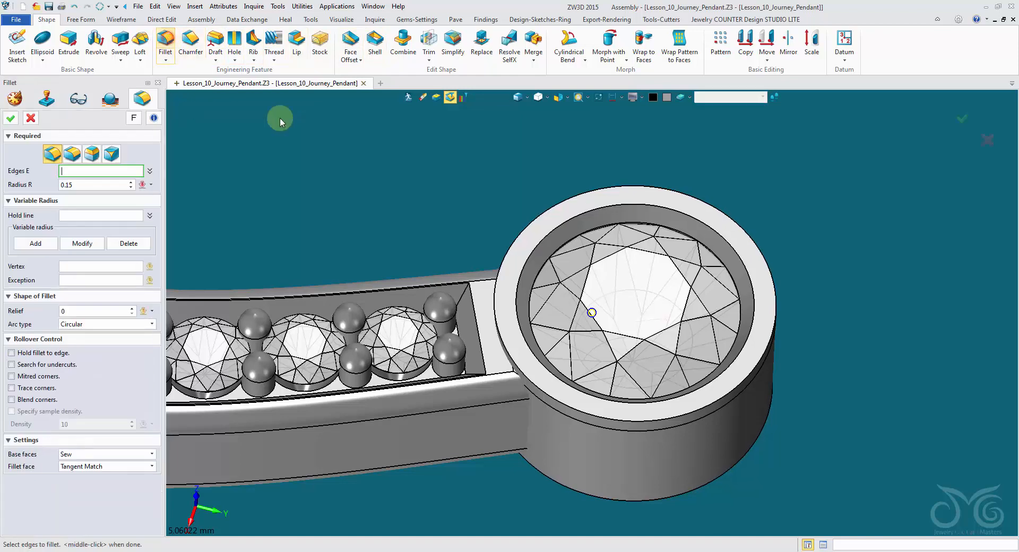
click(518, 245)
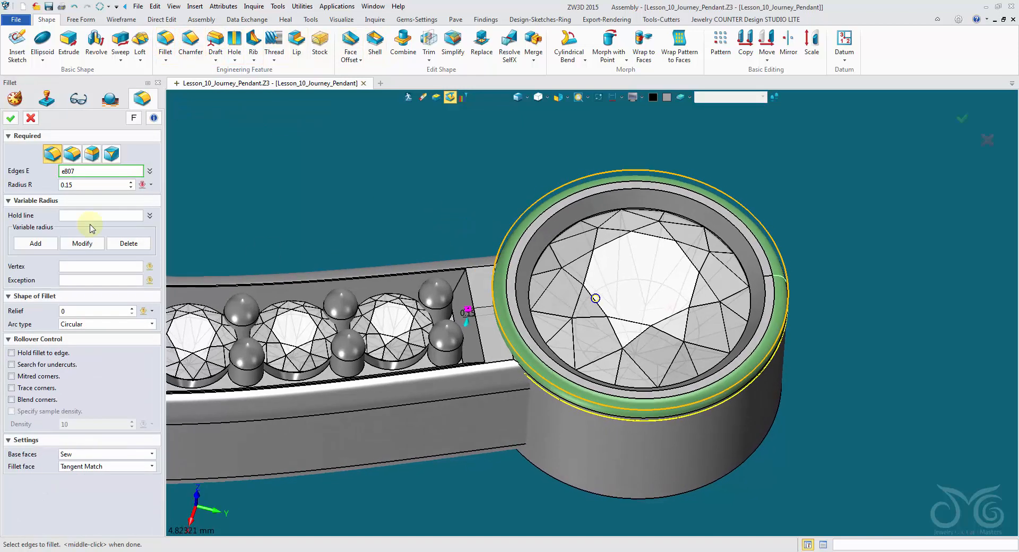
click(132, 182)
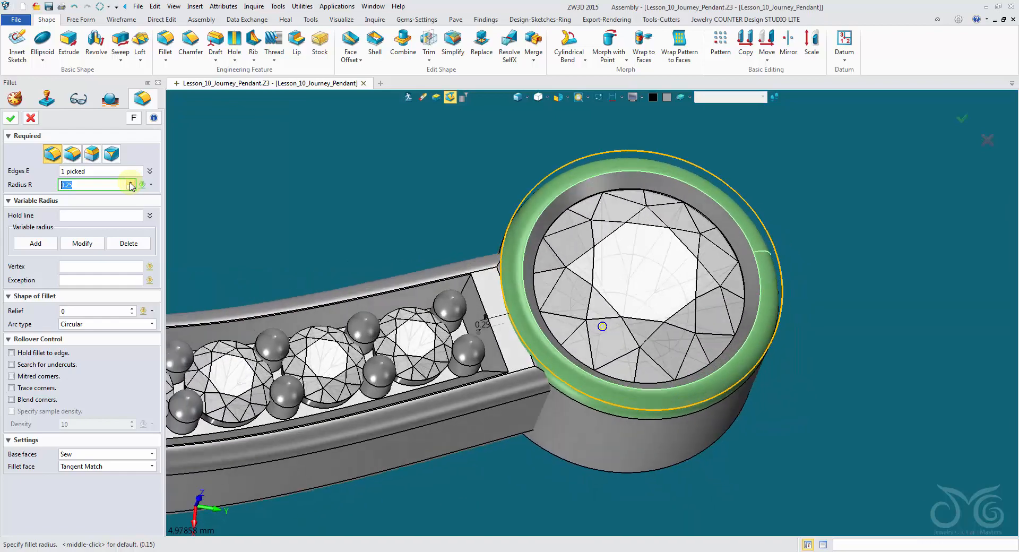
click(10, 118)
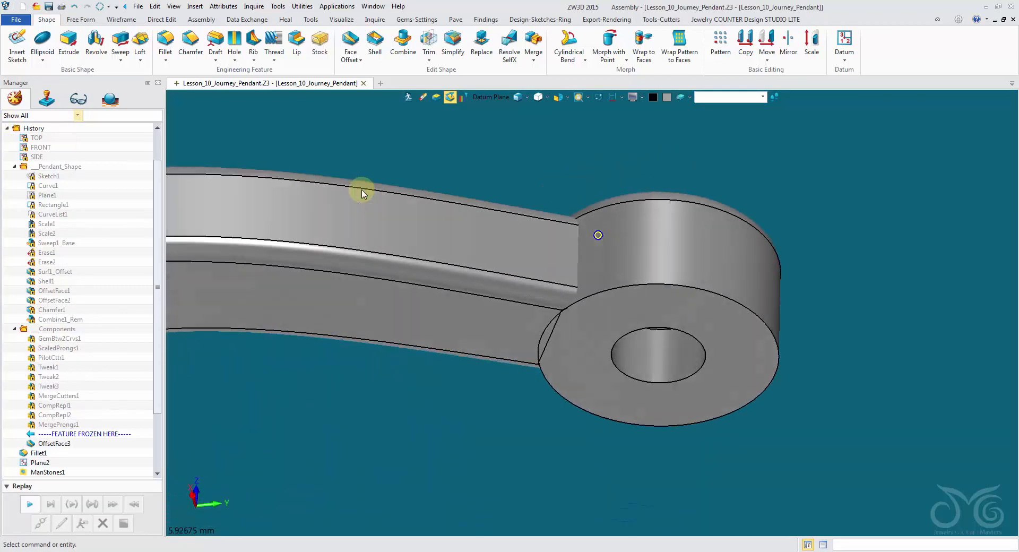
Fillet the bezel's outer back edge with a radius of 0.25 mm and save the file.
middle_click(543, 425)
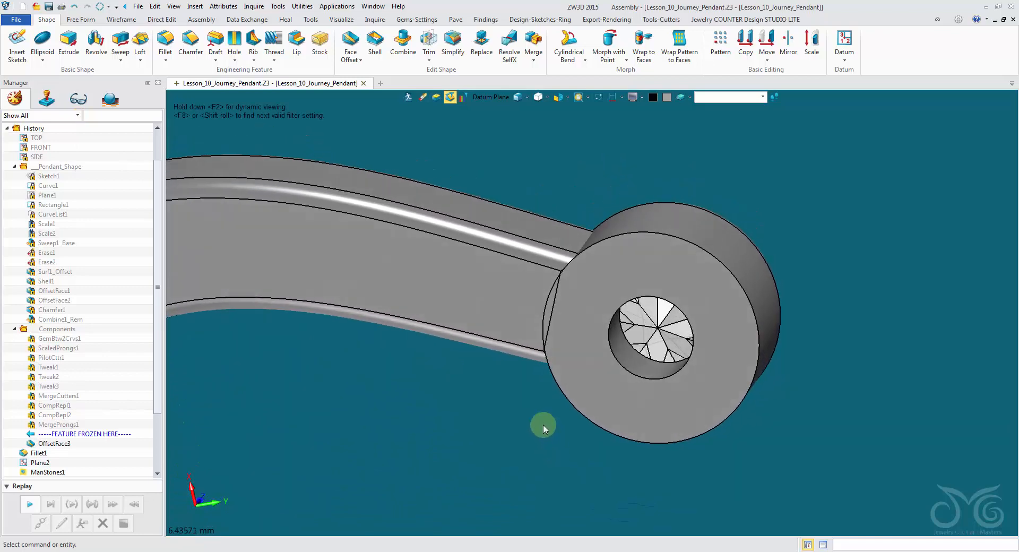
click(624, 232)
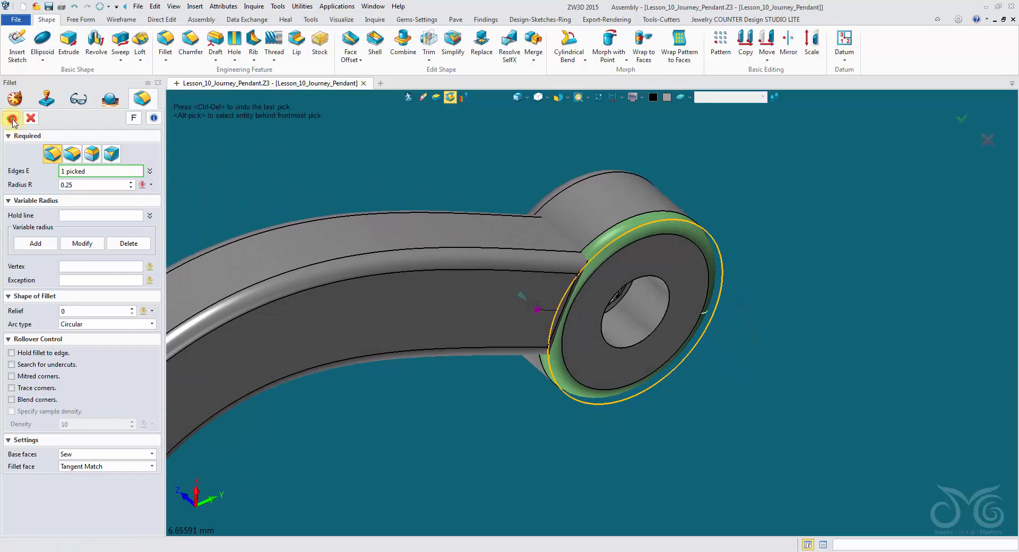
middle_click(269, 250)
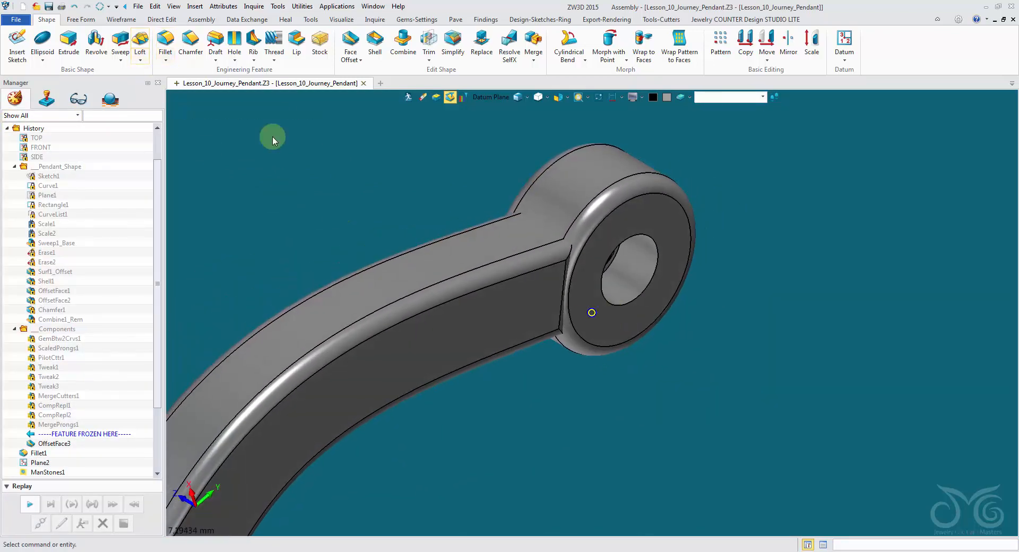
click(48, 7)
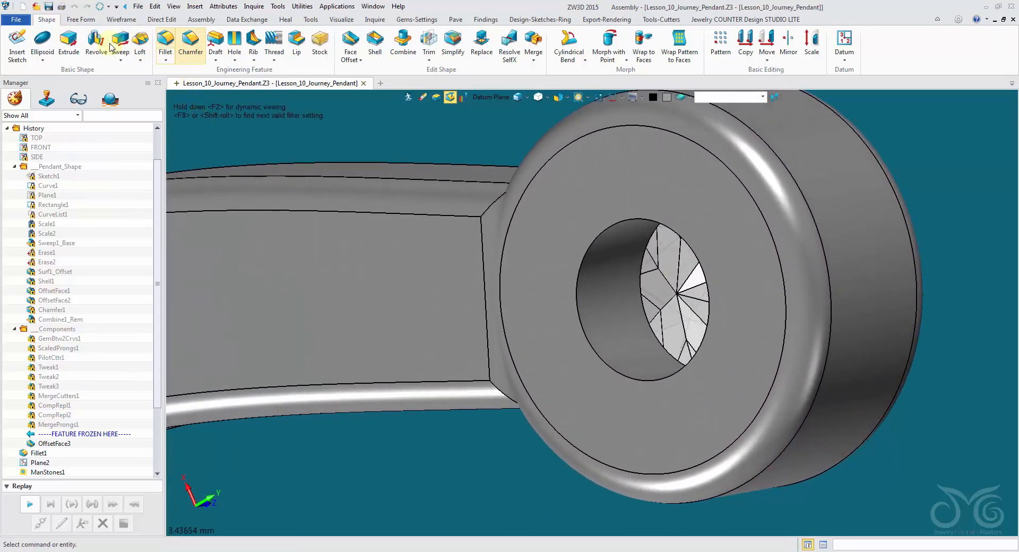
Close the bezel's back hole by extruding its circular edge one-sided to -0.3 mm, added to the bezel shape.
click(68, 42)
click(539, 363)
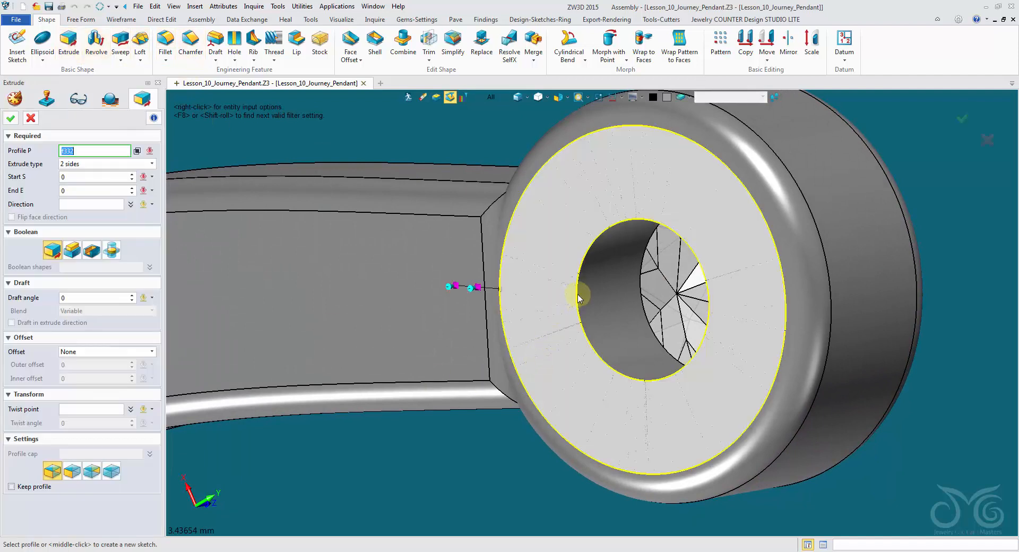
click(497, 99)
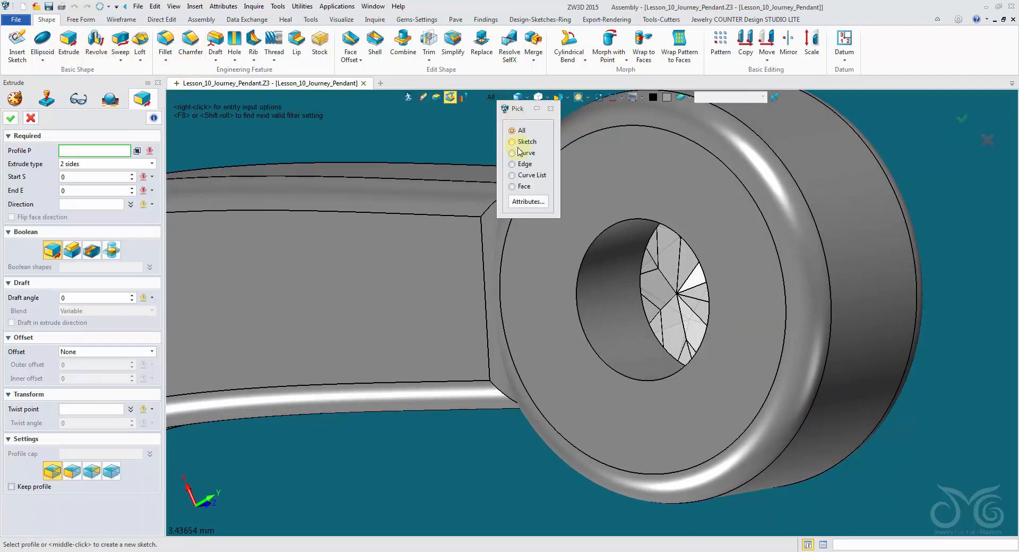
click(521, 165)
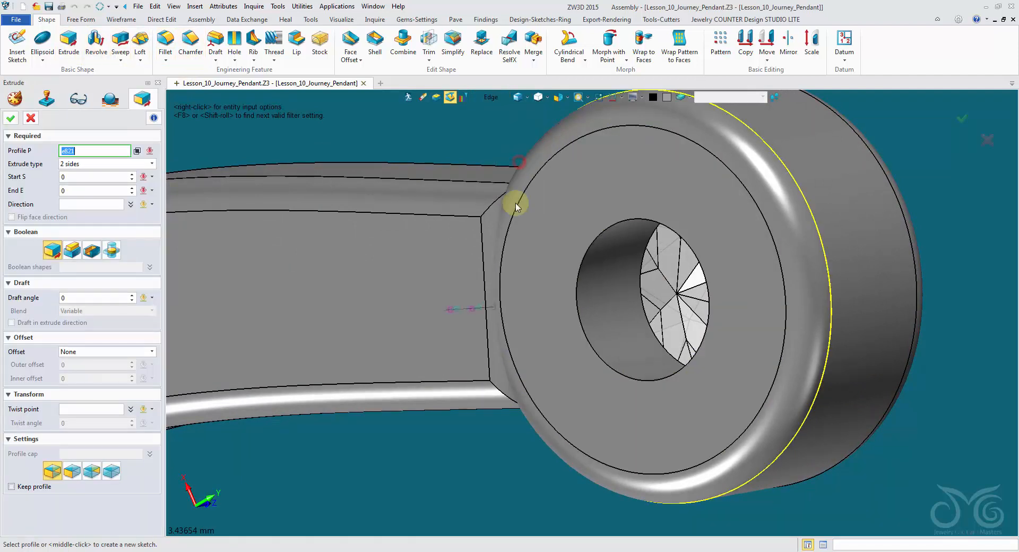
click(580, 330)
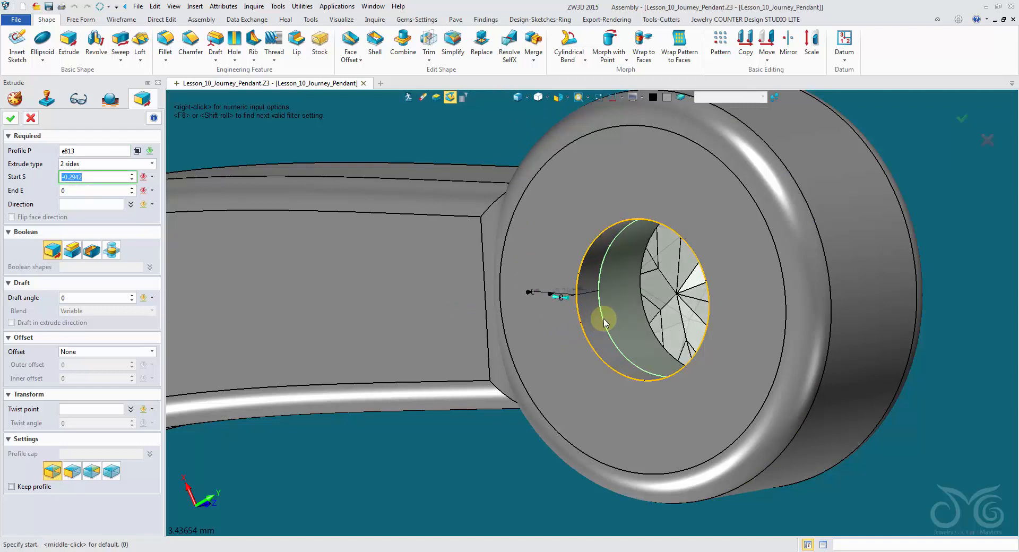
click(131, 163)
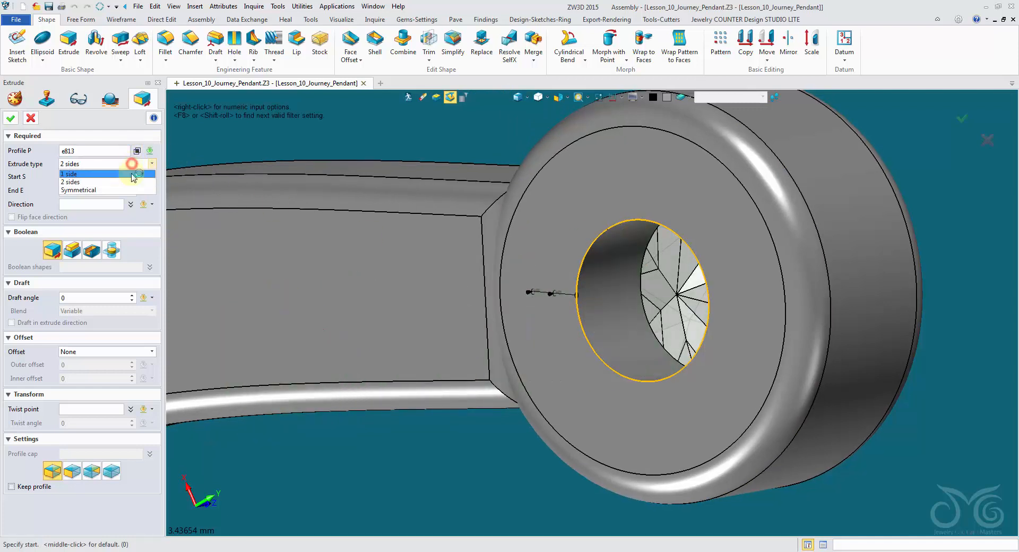
click(131, 174)
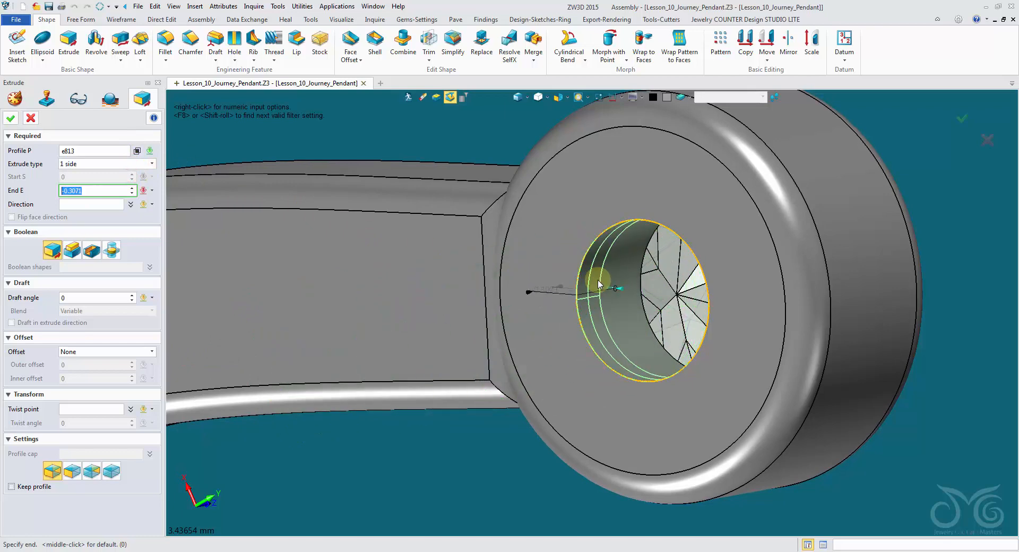
click(598, 282)
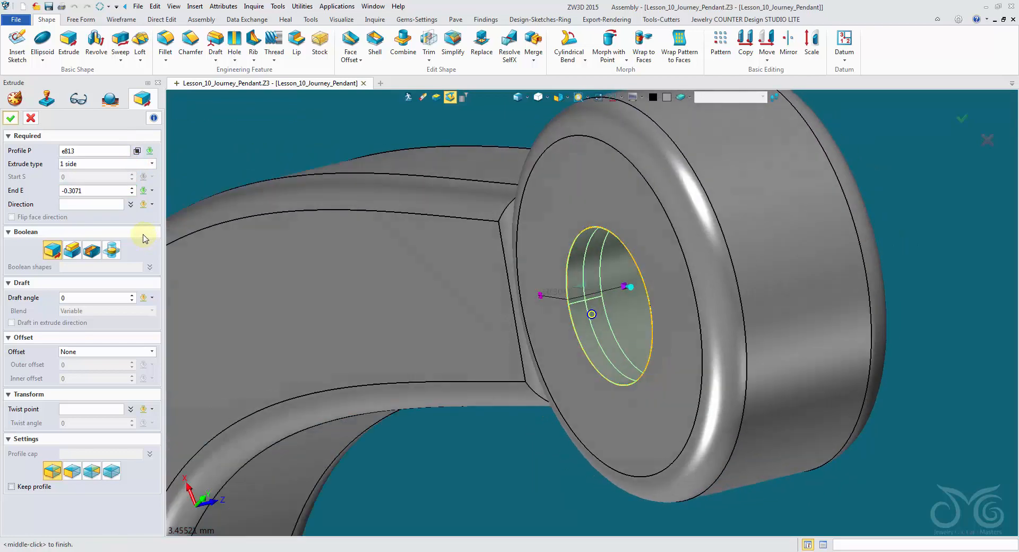
drag(94, 191, 21, 189)
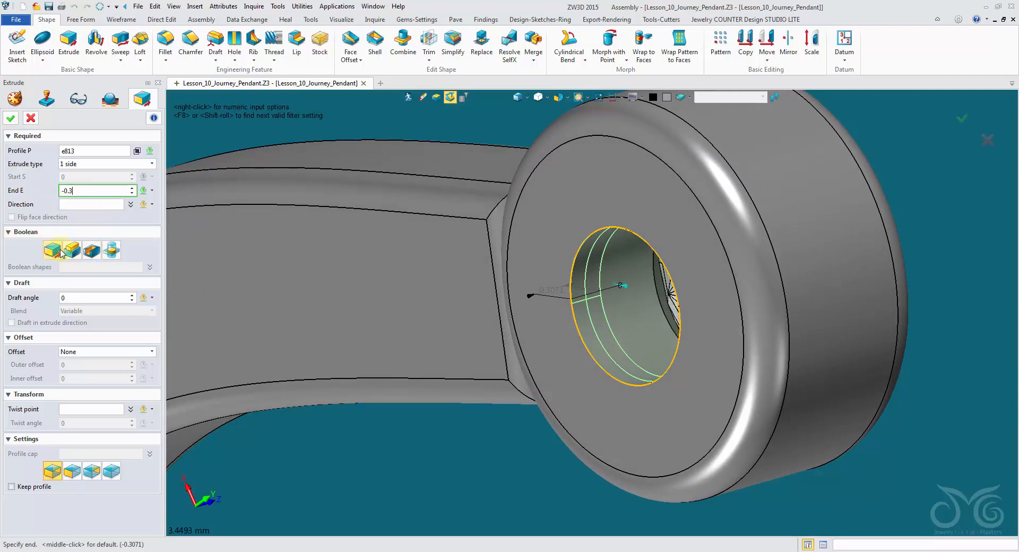
click(80, 259)
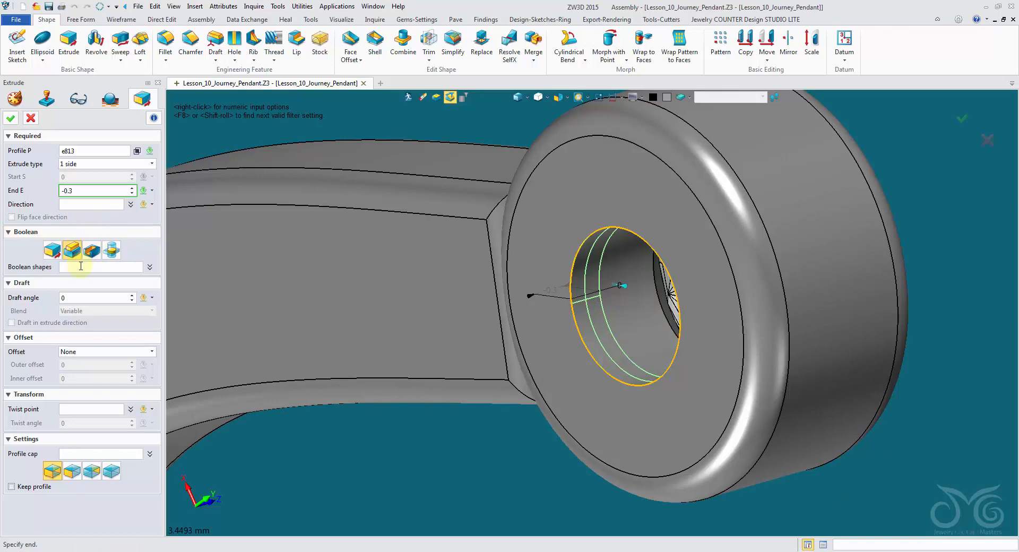
click(555, 266)
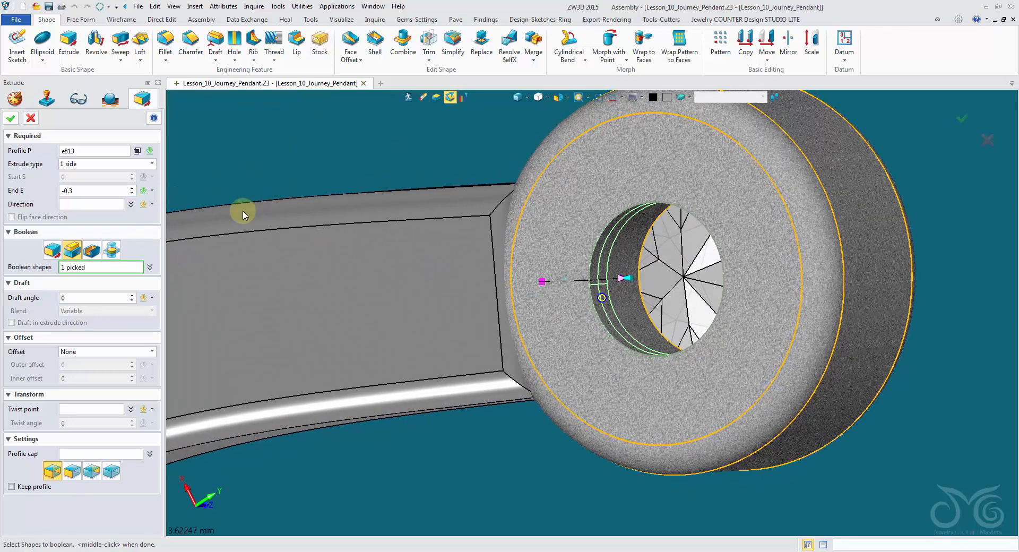
click(9, 119)
Combine the bezel with the pendant body as a Boolean addition, using the body as base, and save the file.
right_drag(444, 277, 698, 266)
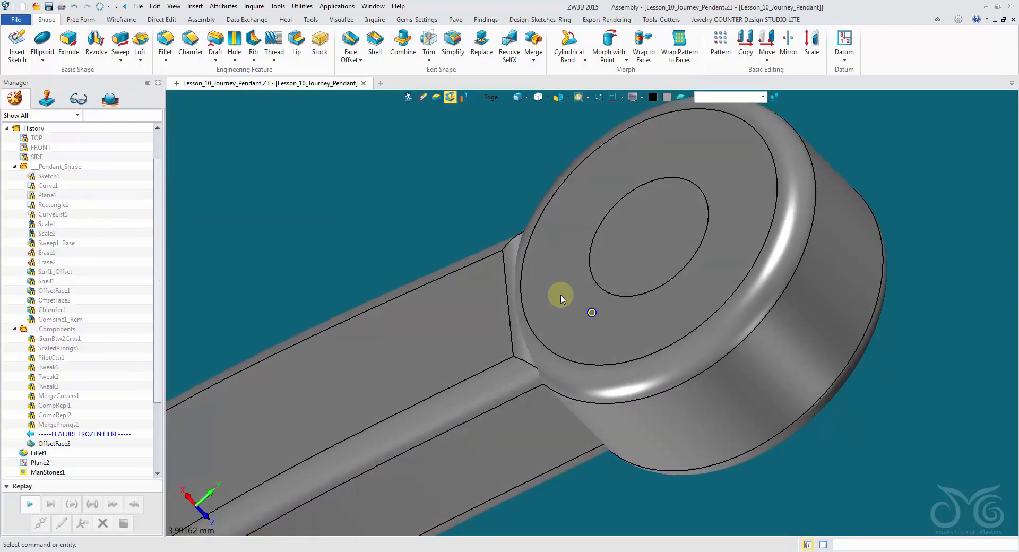
right_drag(560, 295, 518, 100)
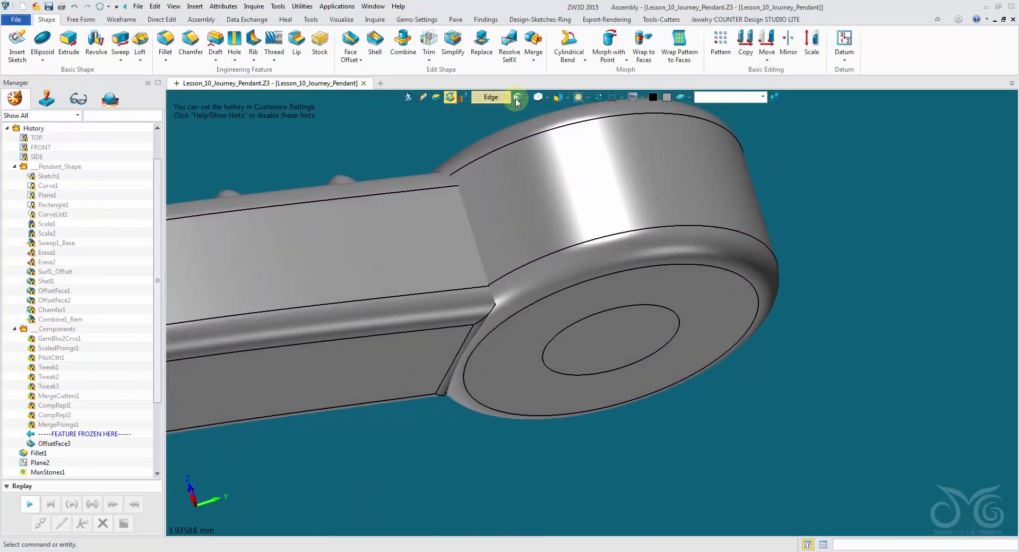
click(517, 97)
mouse_move(536, 159)
right_down()
mouse_move(591, 311)
mouse_move(578, 297)
mouse_move(564, 154)
right_up()
click(517, 97)
key(ctrl+Up)
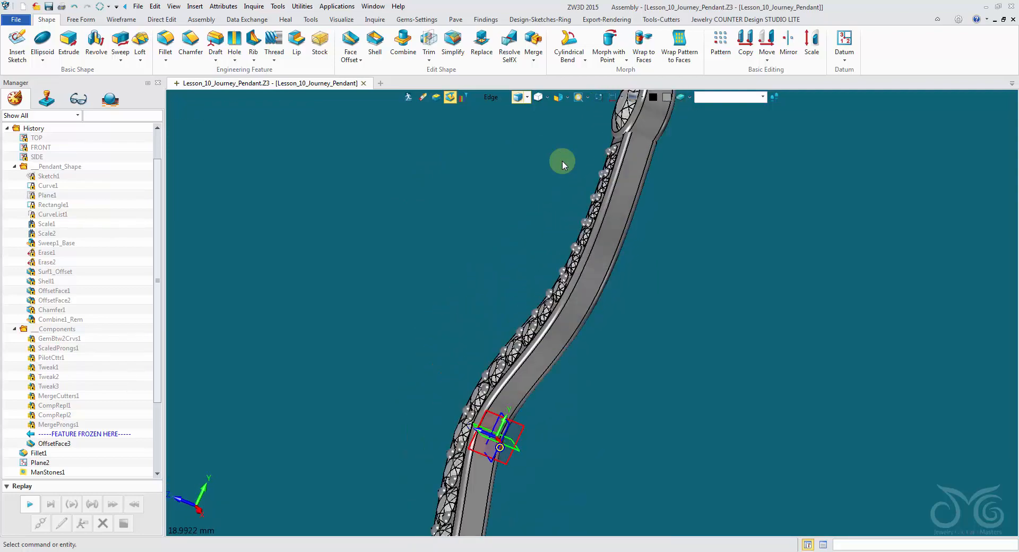
click(403, 42)
click(643, 267)
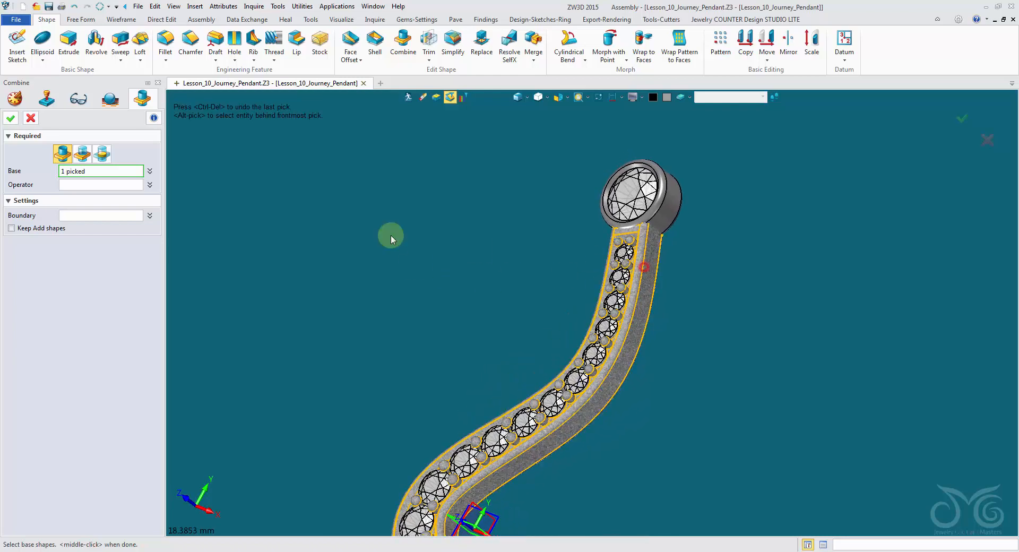
click(71, 190)
click(650, 194)
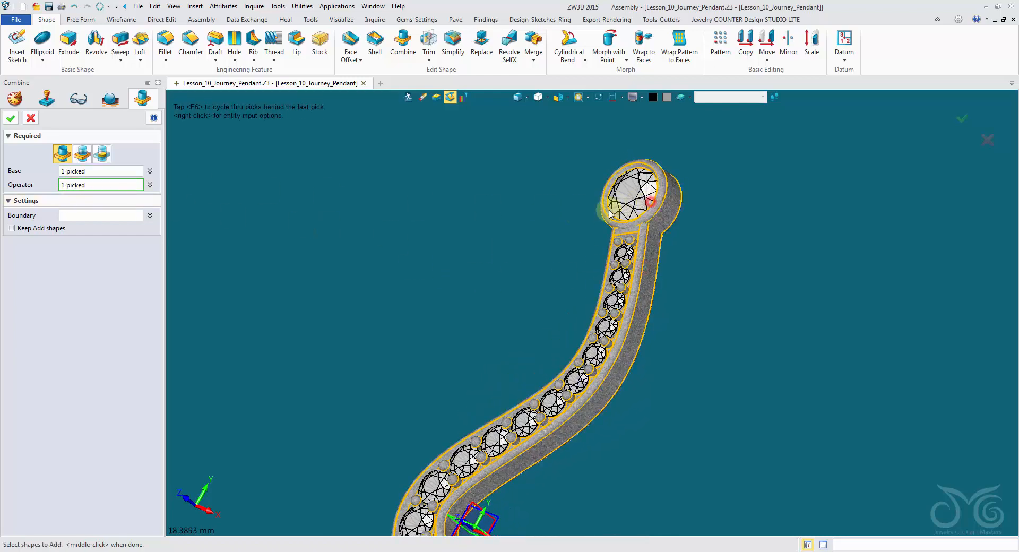
click(11, 119)
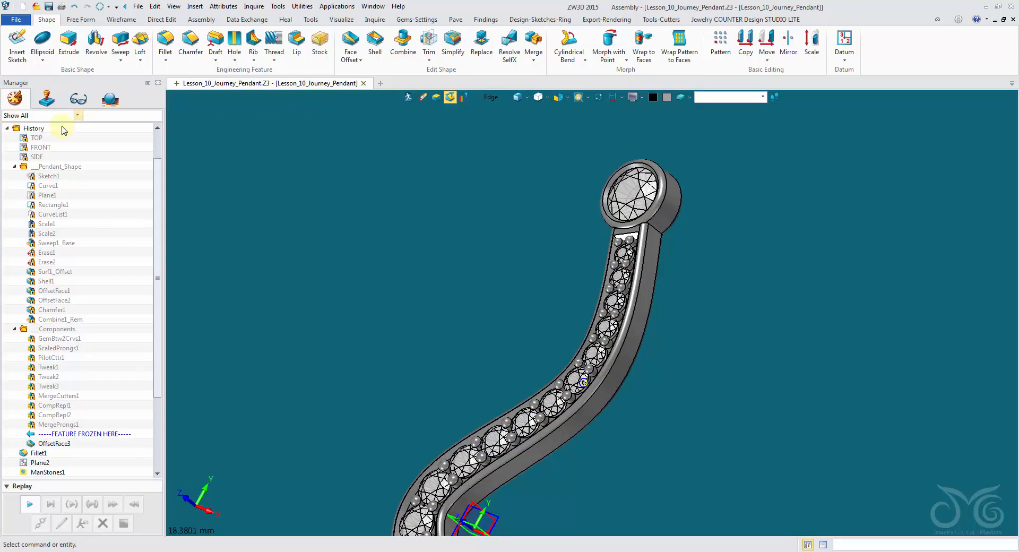
click(48, 8)
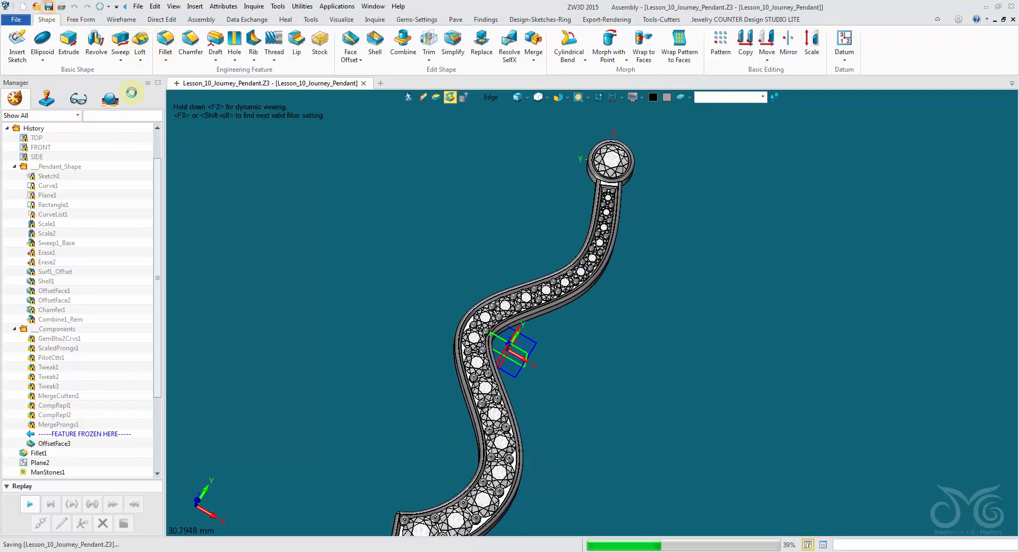
middle_drag(288, 254, 482, 110)
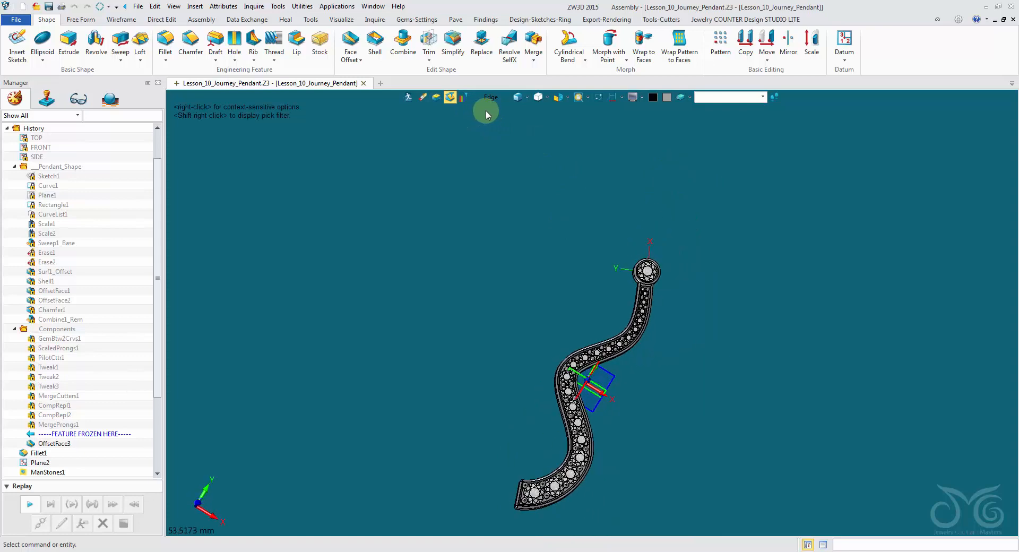
Filter picking to datum planes, erase the datum plane at the end gemstone and save the file.
shift+right_click(486, 110)
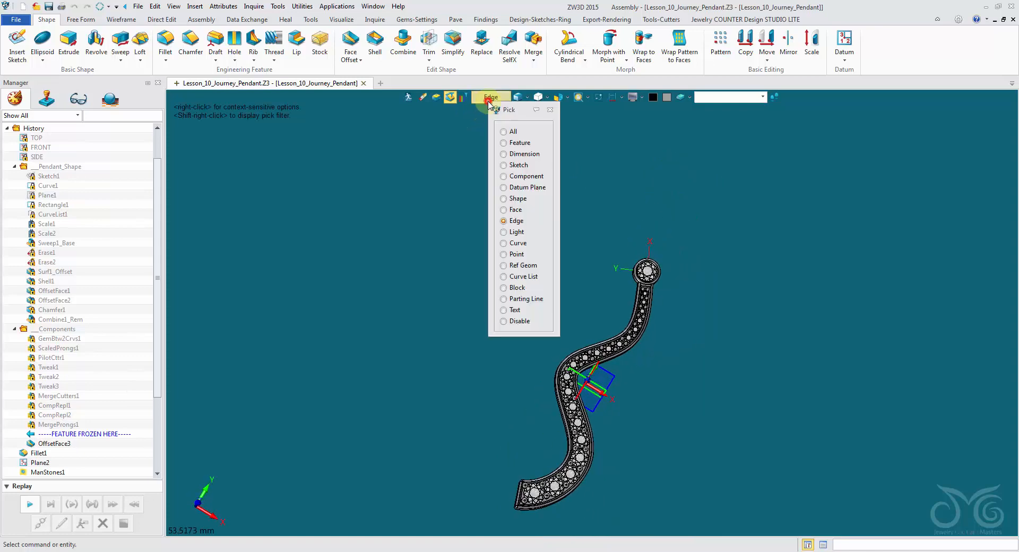
click(528, 188)
click(422, 98)
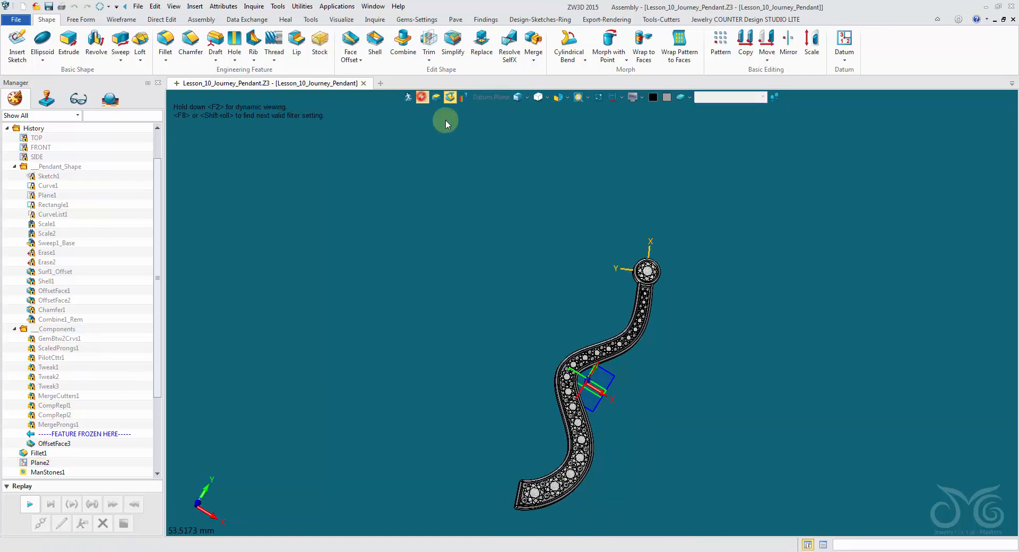
right_drag(457, 129, 125, 22)
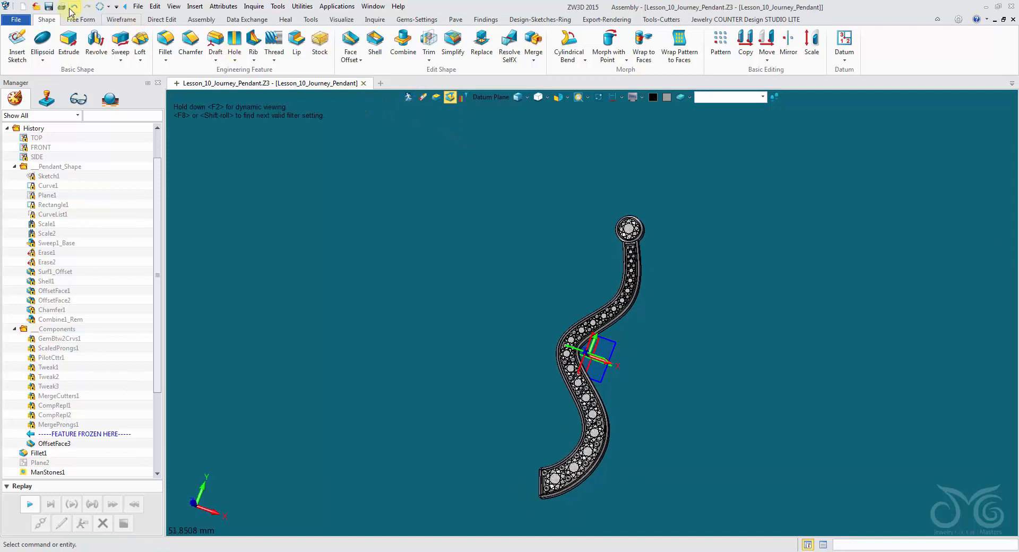
click(50, 11)
Unfreeze the history back to the start of the __Pendant_Shape group and roll the model back to just after Combine1_Rem.
right_drag(555, 316, 387, 342)
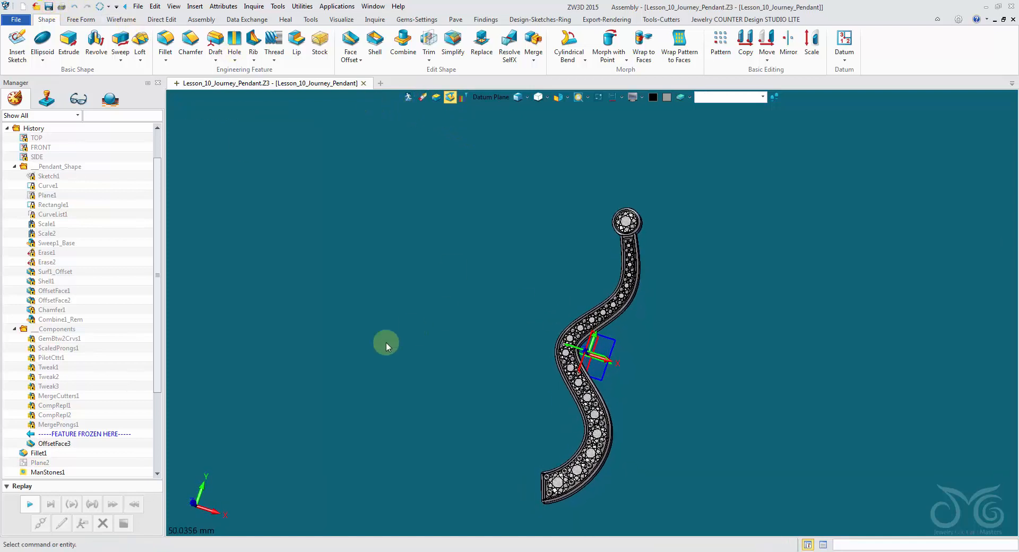
drag(91, 434, 126, 338)
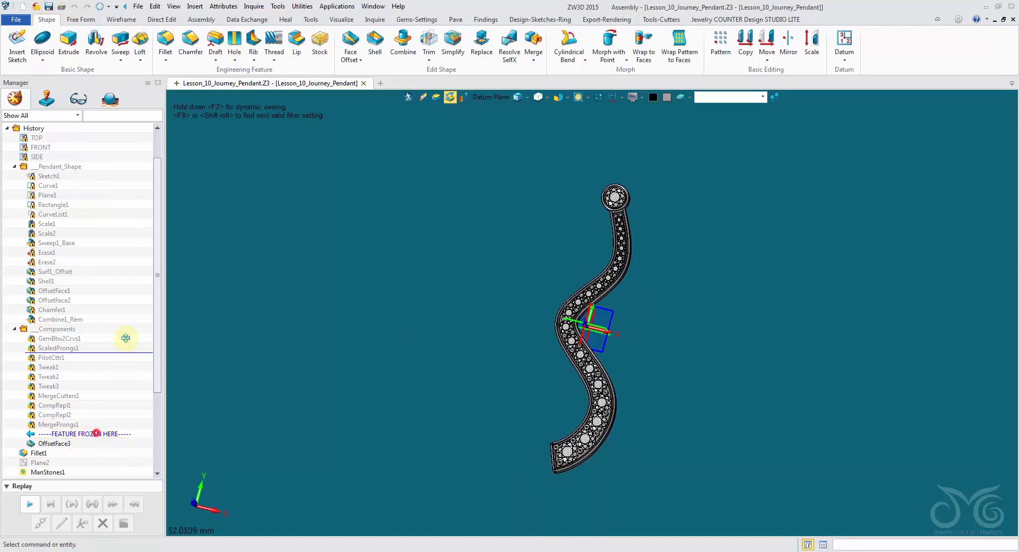
drag(91, 172, 93, 174)
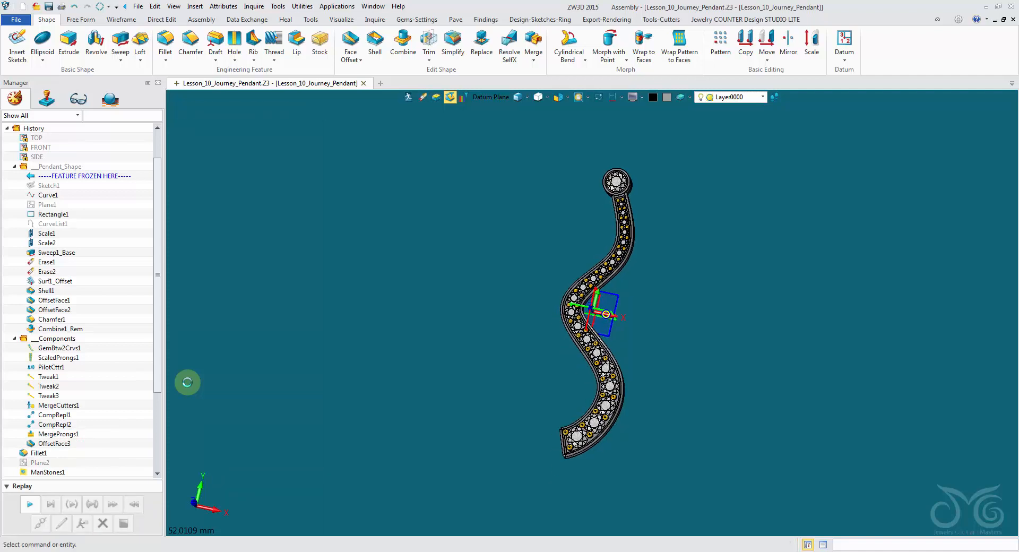
scroll(79, 408, down, 4)
mouse_move(79, 472)
mouse_down()
mouse_move(79, 101)
mouse_move(99, 148)
mouse_up()
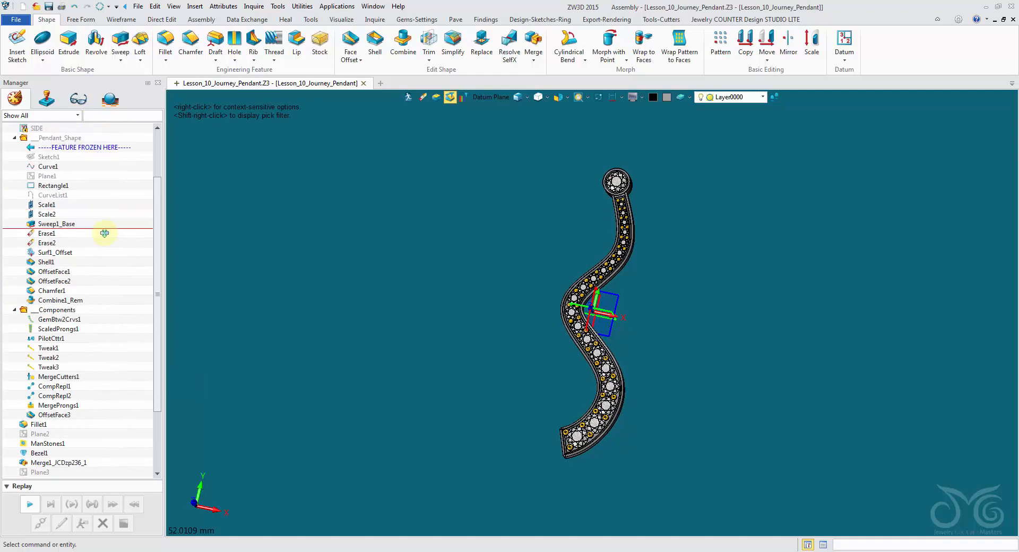
mouse_move(105, 233)
mouse_down()
mouse_move(91, 305)
mouse_move(106, 308)
mouse_up()
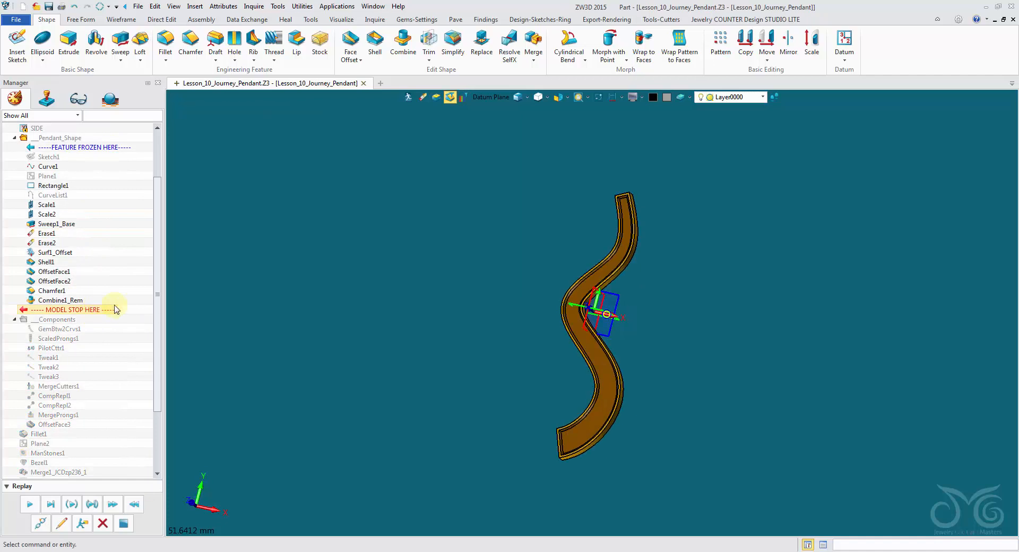
Open the part's driving parameters and apply a Start_Angle of 15.
click(248, 182)
click(219, 7)
click(244, 64)
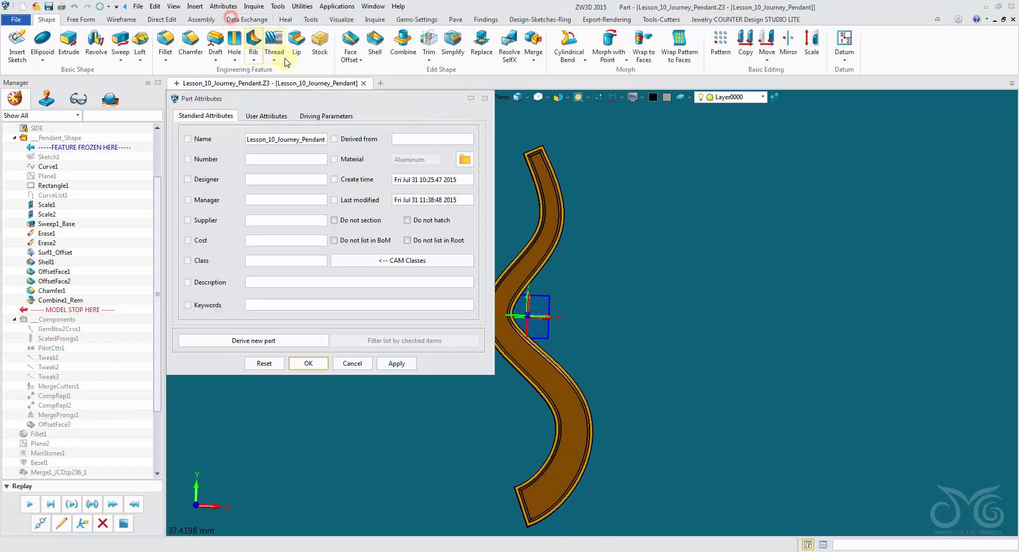
click(322, 116)
drag(371, 99, 284, 90)
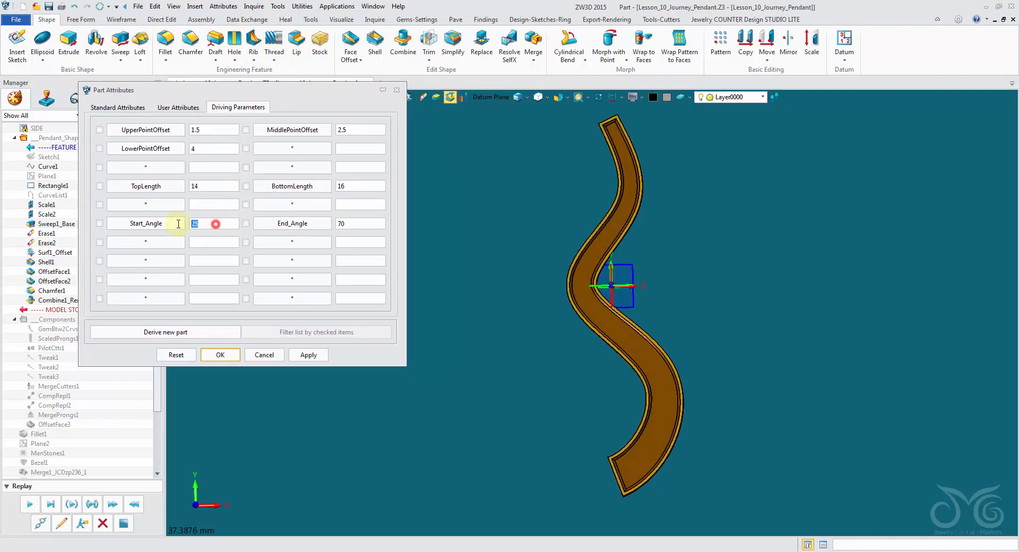
text(5)
click(306, 356)
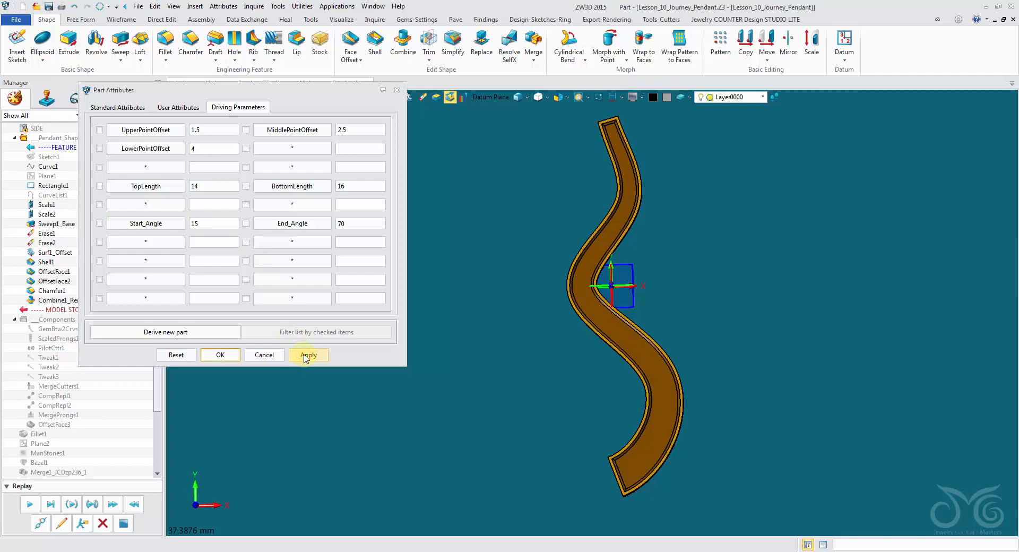
Set the driving parameters UpperPointOffset to 1 and LowerPointOffset to 3.5, and apply them.
double_click(213, 130)
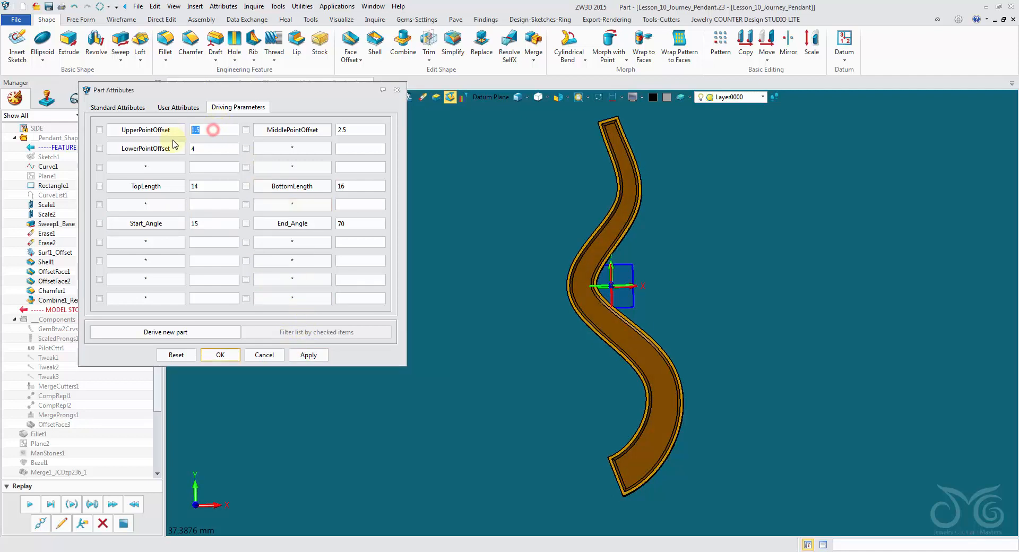
click(310, 355)
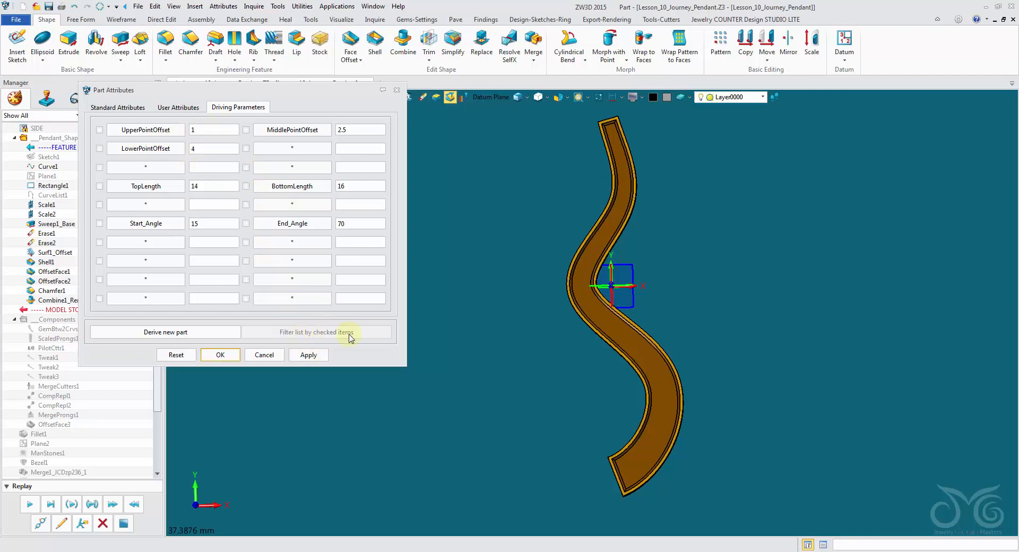
right_drag(491, 367, 488, 369)
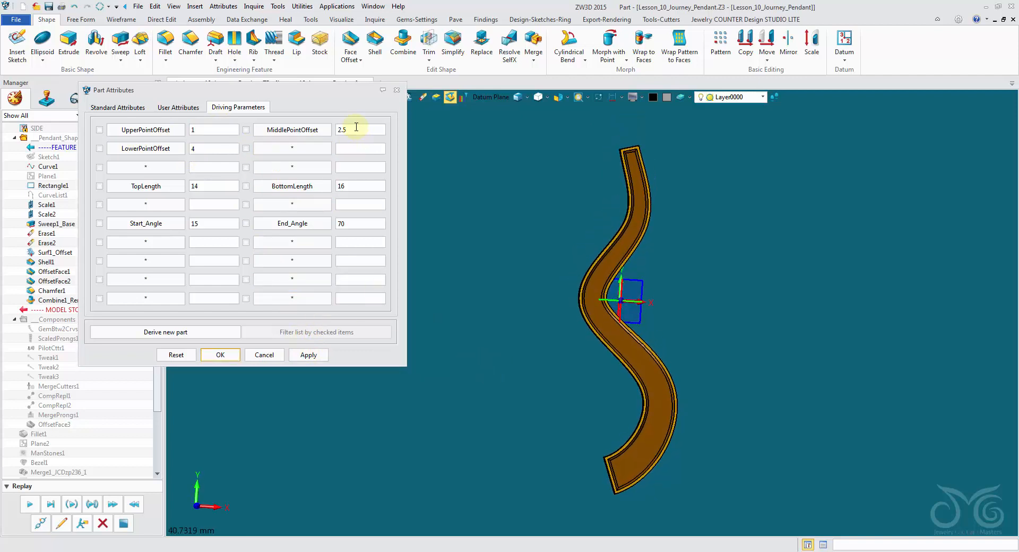
double_click(225, 151)
text(3.5)
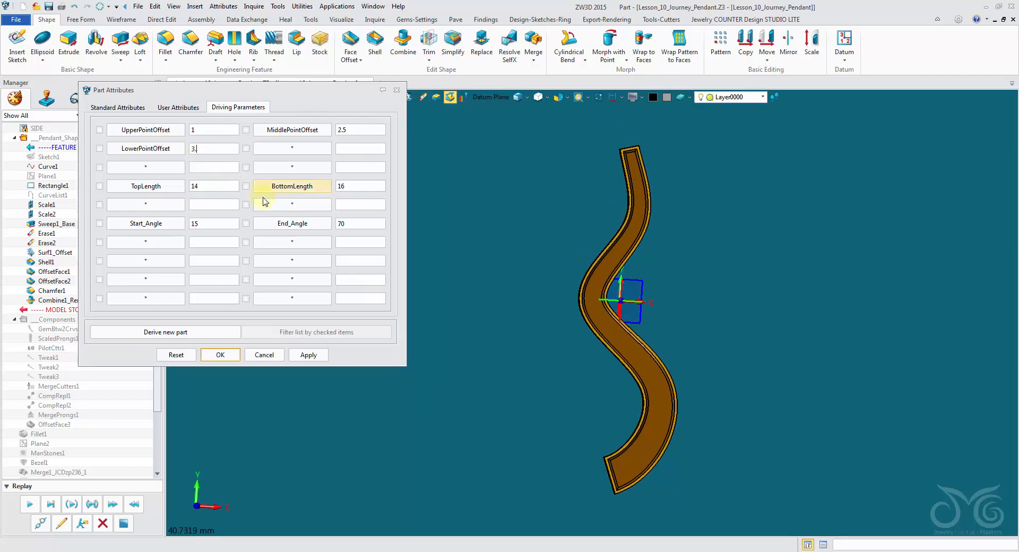
click(320, 360)
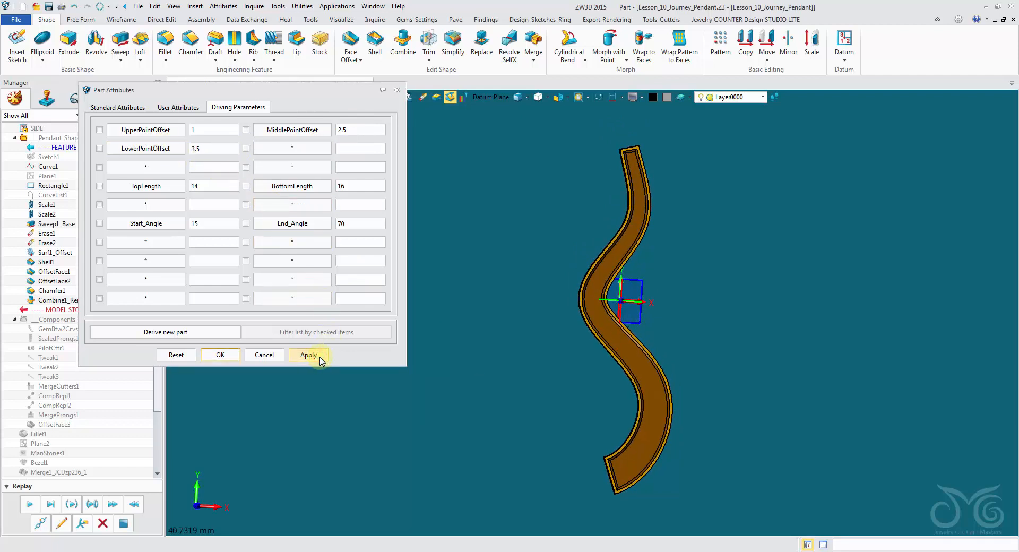
Set the End_Angle driving parameter to 50 and accept the part attributes.
double_click(360, 223)
text(50)
click(312, 359)
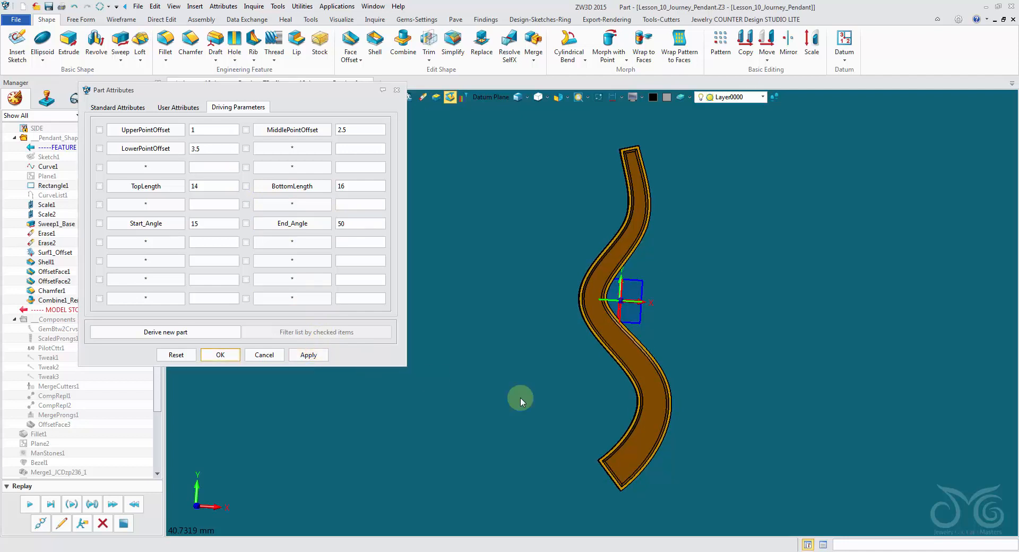
middle_drag(508, 367, 485, 361)
click(220, 355)
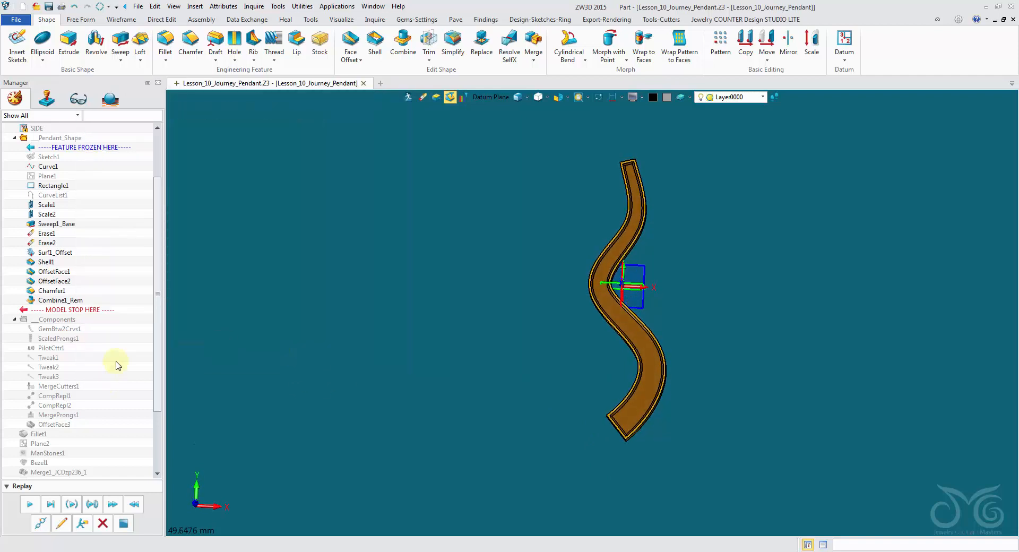
Advance the history replay into the __Components group, replay GemBtw2Crvs1 and undo that last replay.
scroll(154, 361, up, 2)
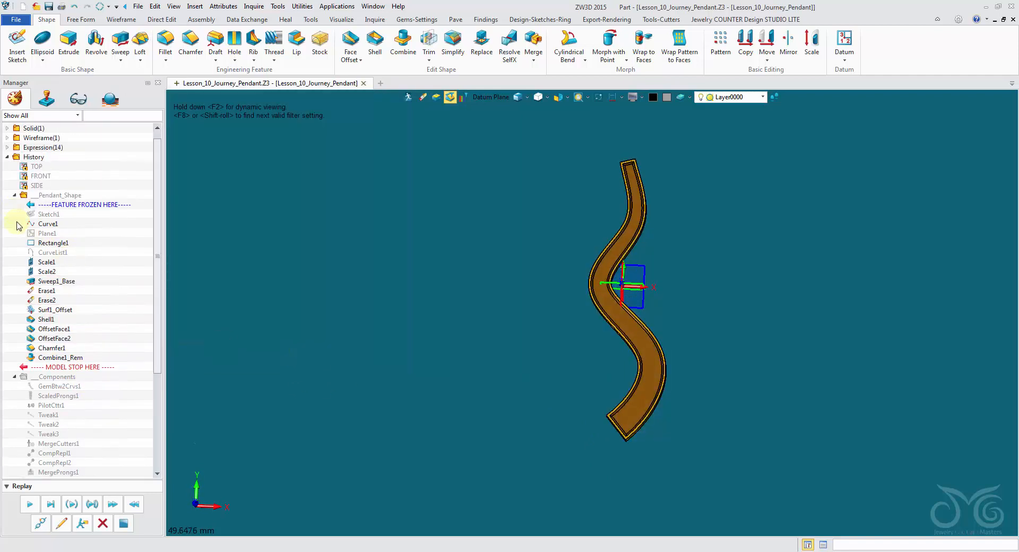
scroll(32, 340, down, 5)
click(32, 502)
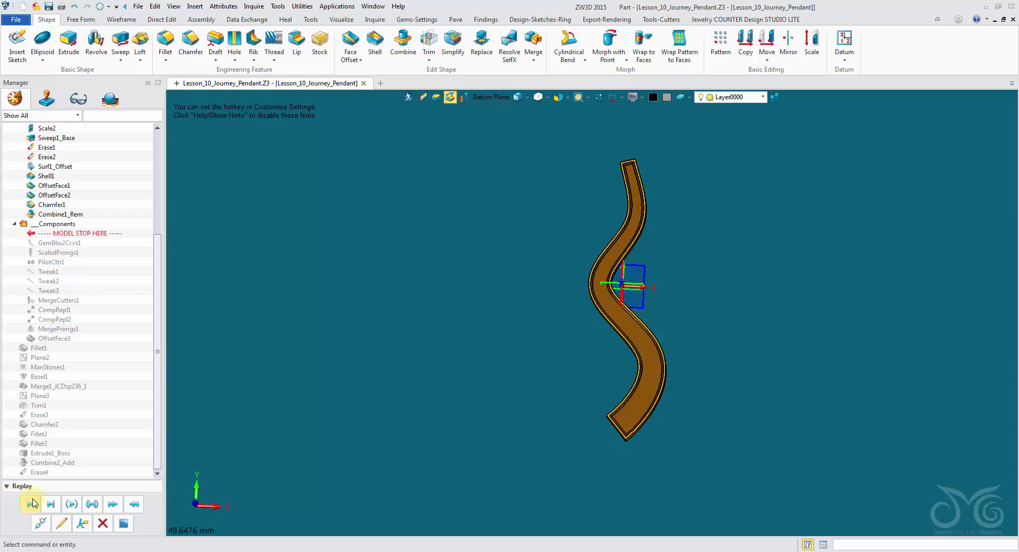
click(31, 502)
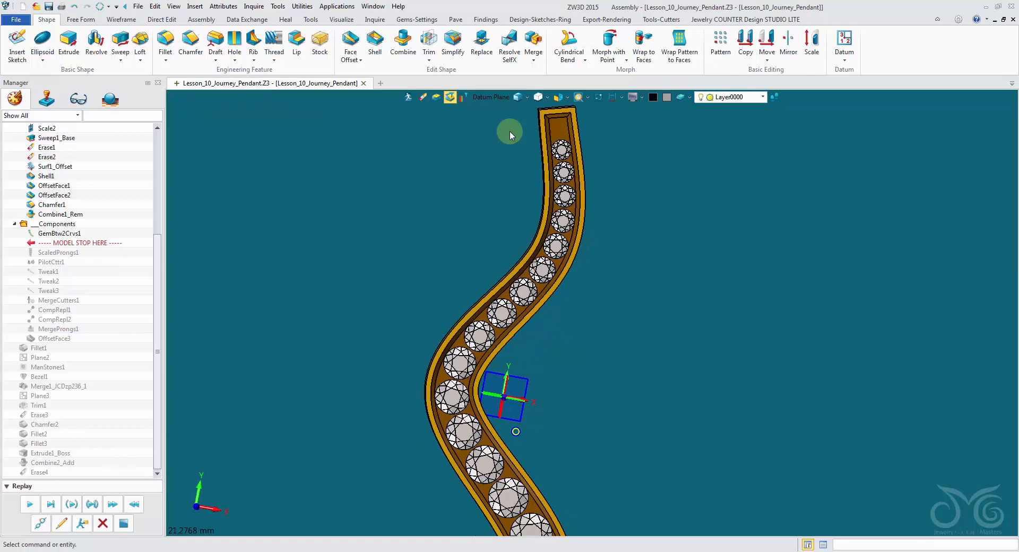
click(75, 8)
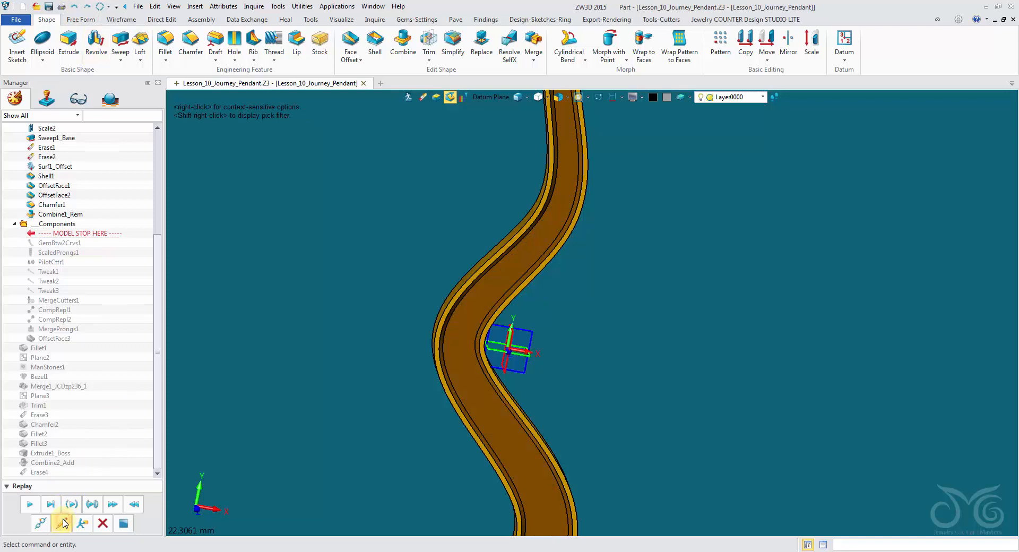
Redefine GemBtw2Crvs1, comparing the stone layout with and without Spread Stones, and accept it with Spread Stones turned off.
click(63, 522)
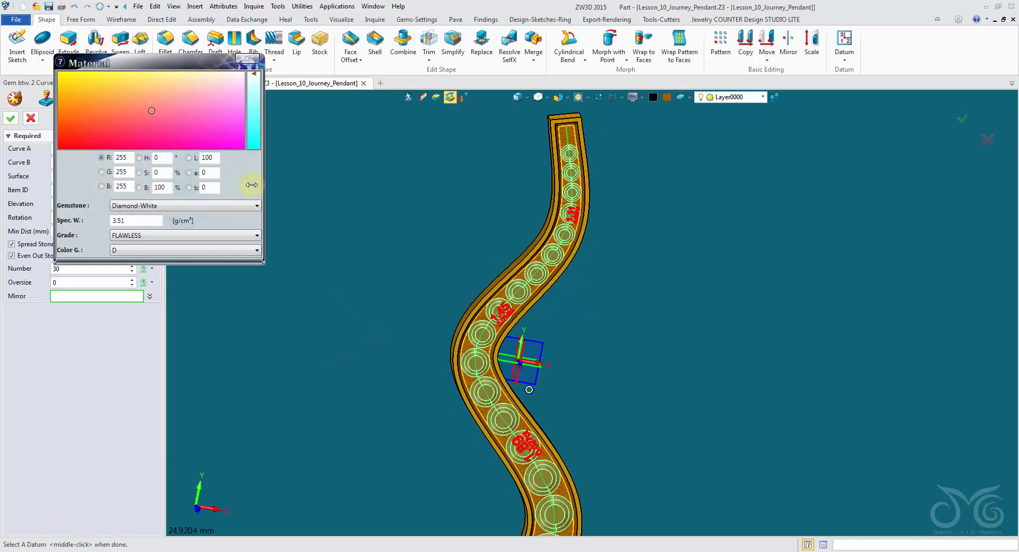
click(95, 269)
click(95, 269)
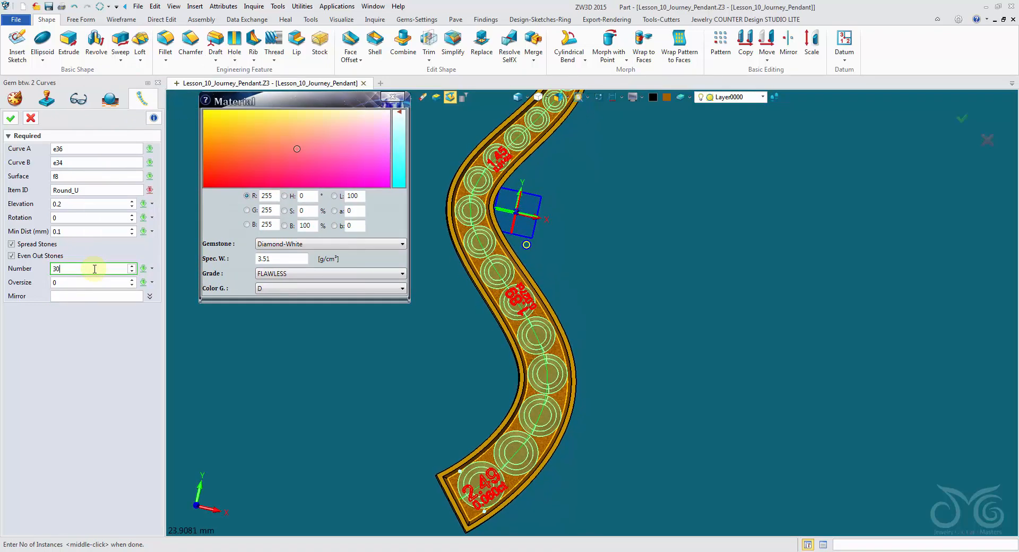
click(36, 245)
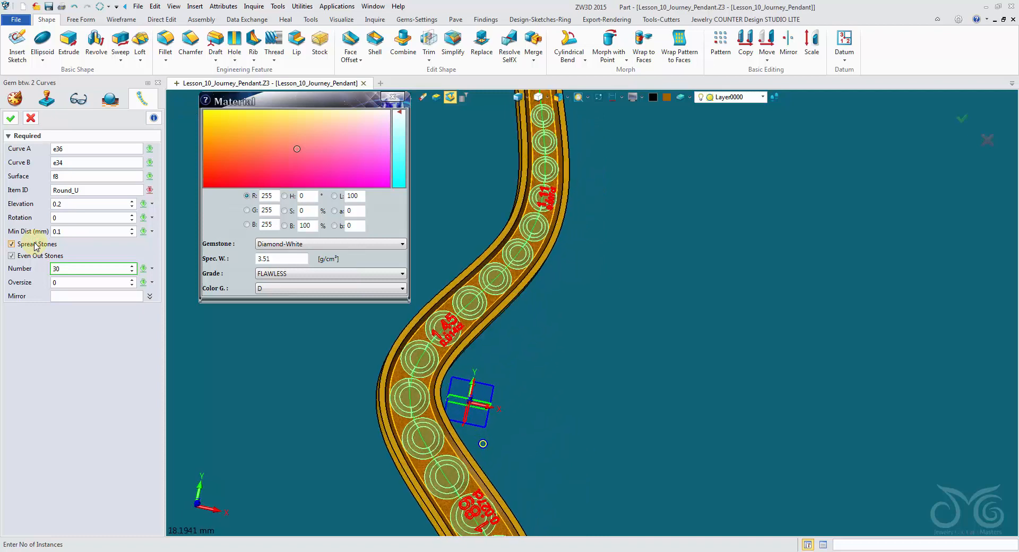
click(35, 245)
click(35, 245)
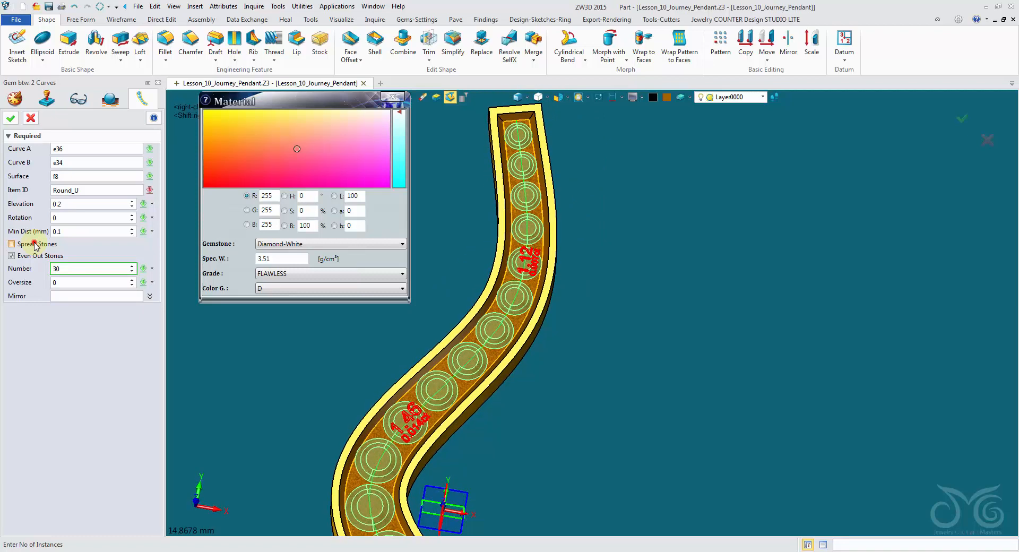
click(36, 244)
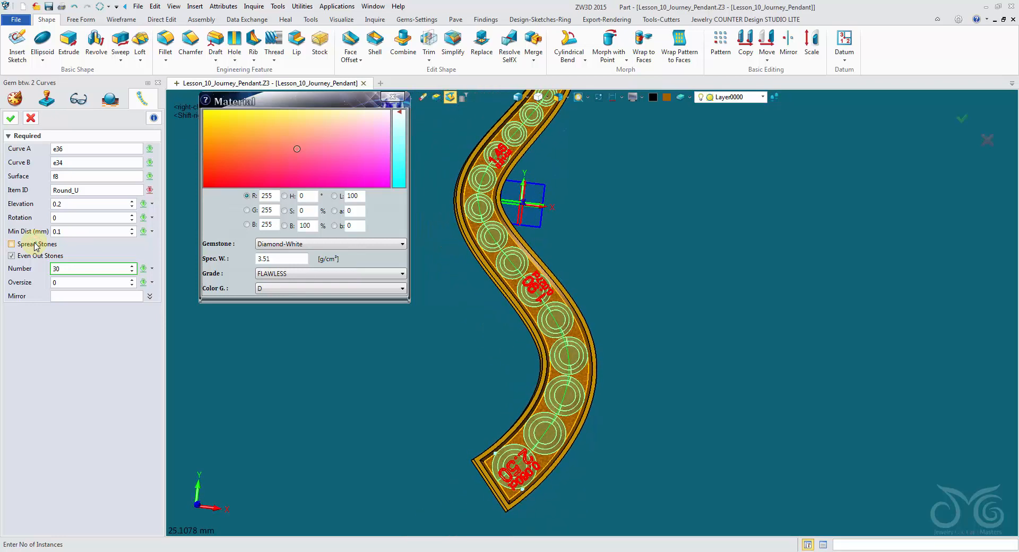
click(36, 245)
click(35, 245)
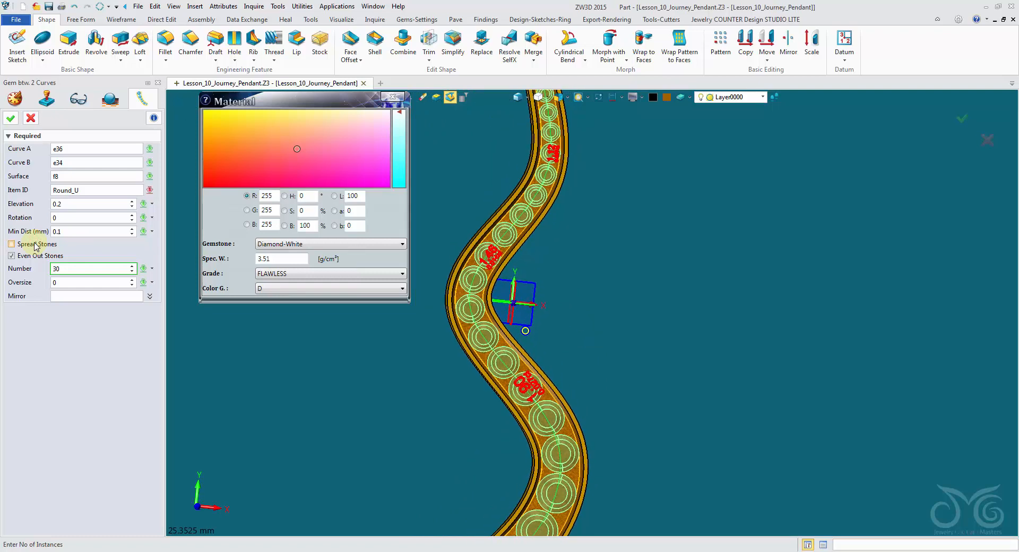
click(11, 117)
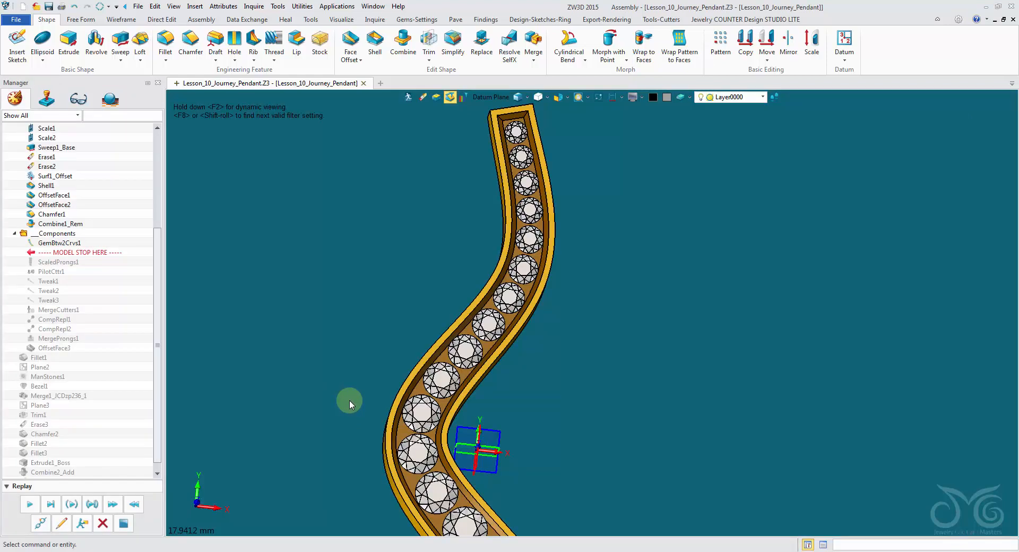
Replay all remaining history features from ScaledProngs1 through Erase4 to rebuild the full pendant.
click(30, 505)
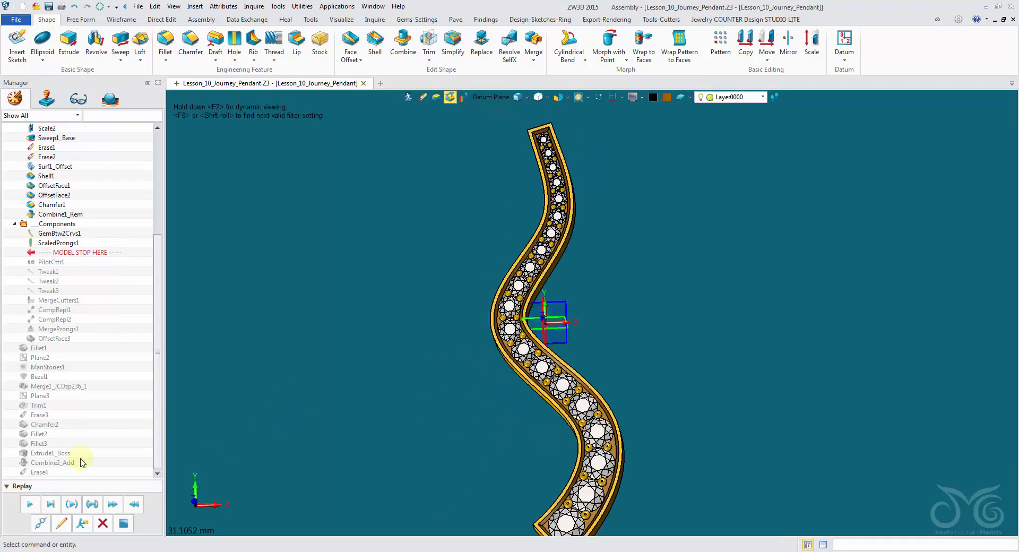
click(53, 507)
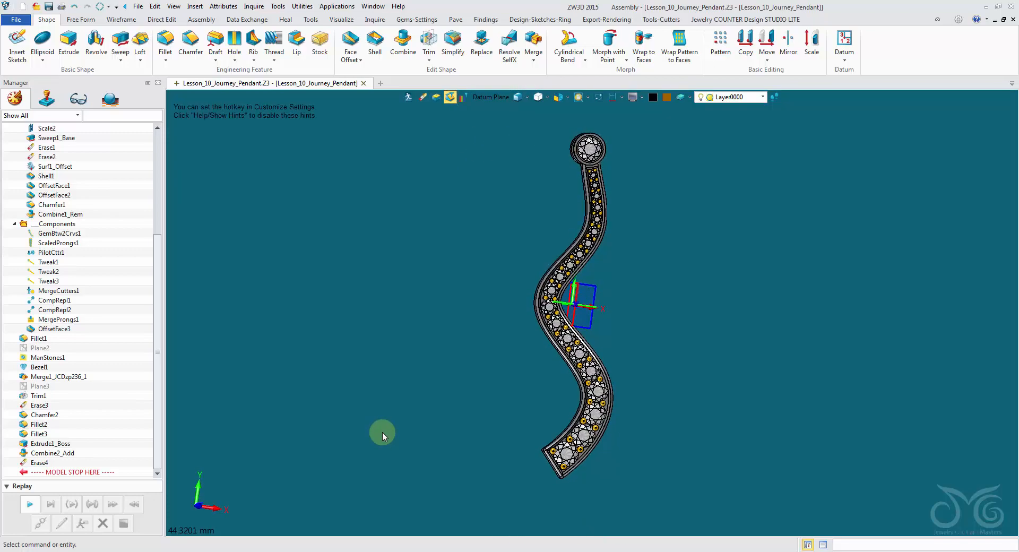
Filter picking to shapes and recolour the rebuilt pendant's prongs grey.
middle_drag(387, 417, 649, 179)
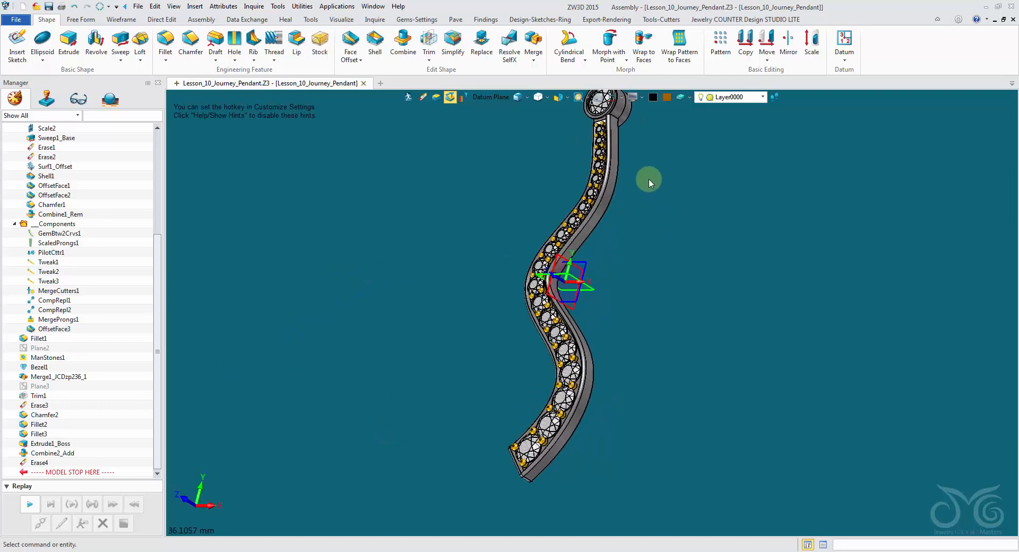
click(491, 97)
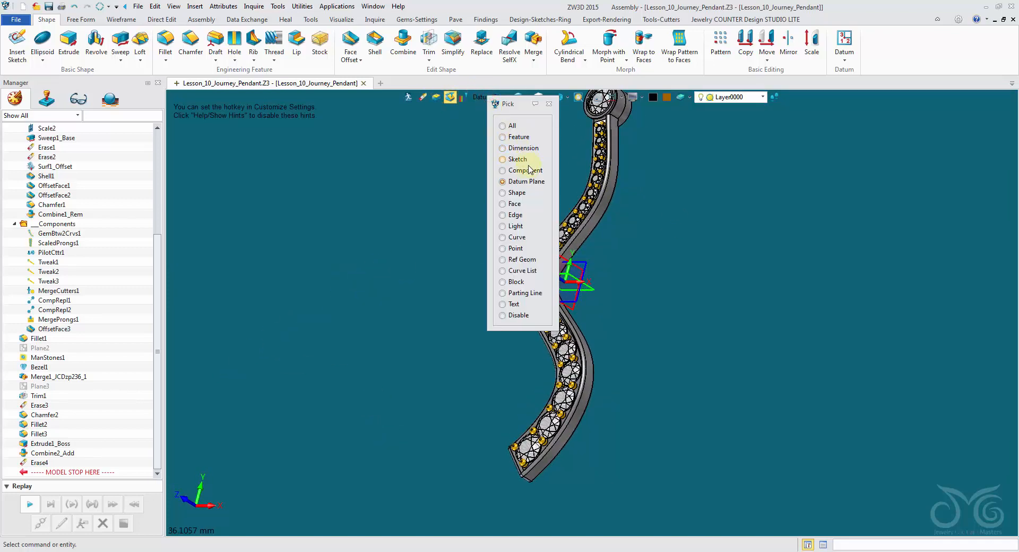
click(517, 193)
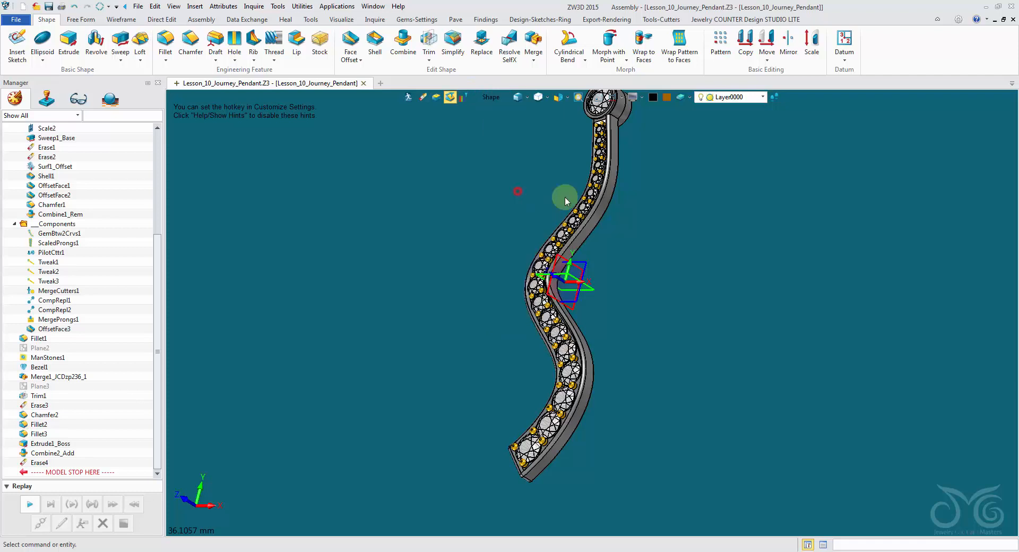
click(667, 97)
click(684, 150)
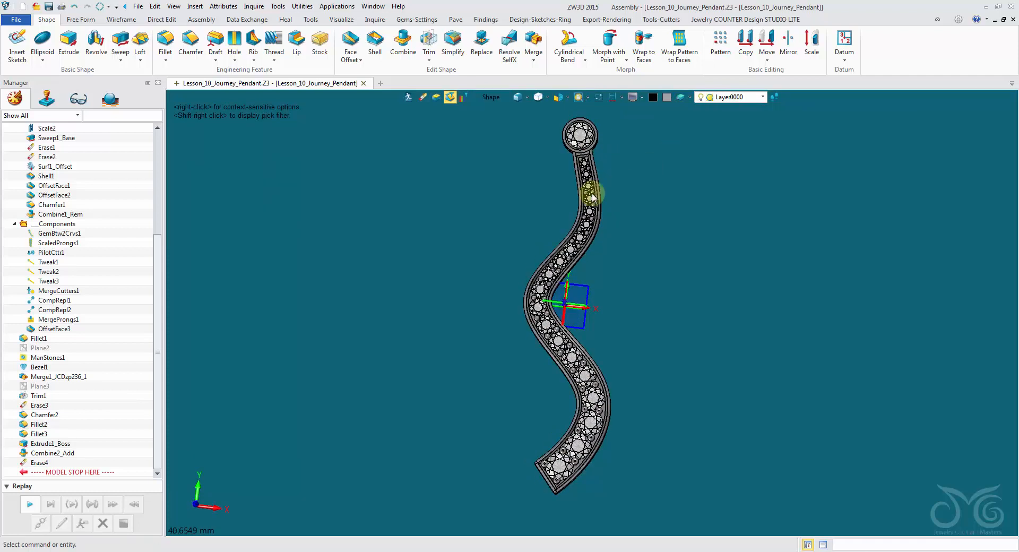
Freeze the whole feature history by placing the freeze marker after Erase4, collapse the history groups, and save the file.
click(14, 224)
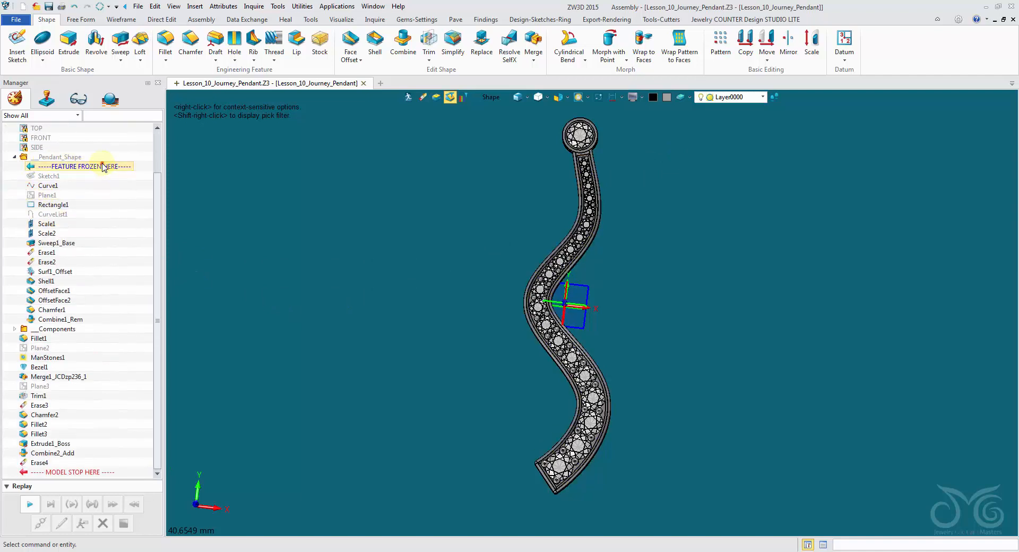
drag(103, 166, 88, 463)
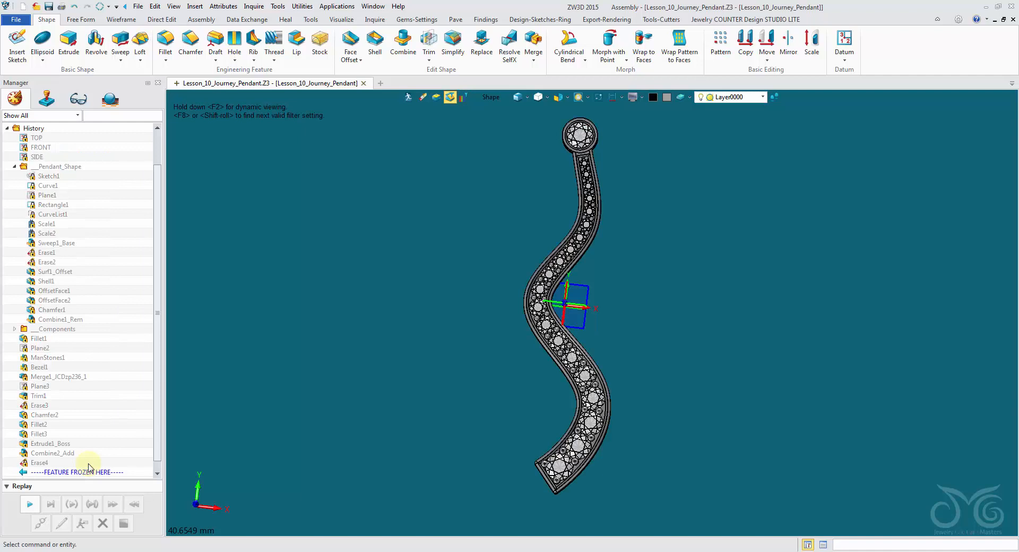
click(15, 167)
right_drag(419, 300, 396, 291)
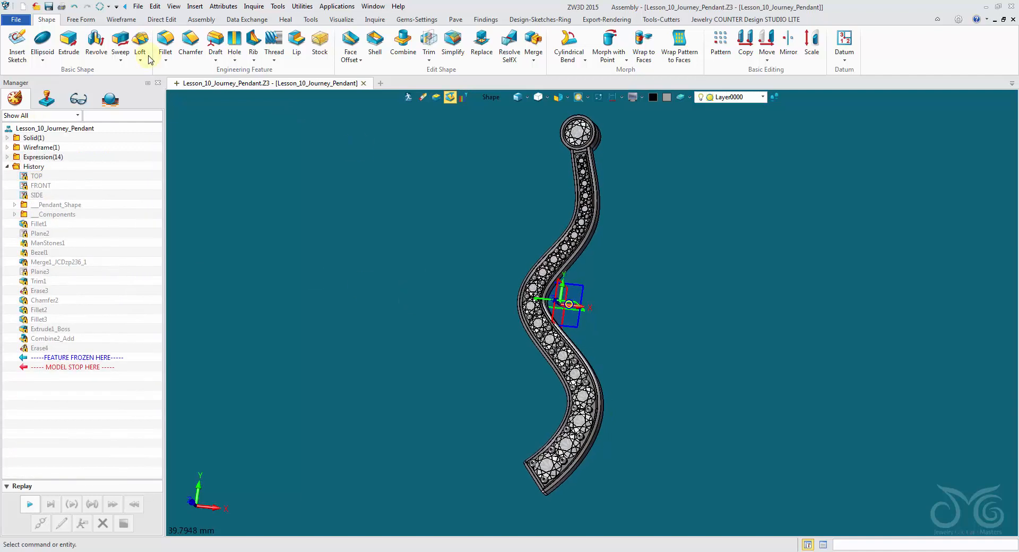
click(50, 7)
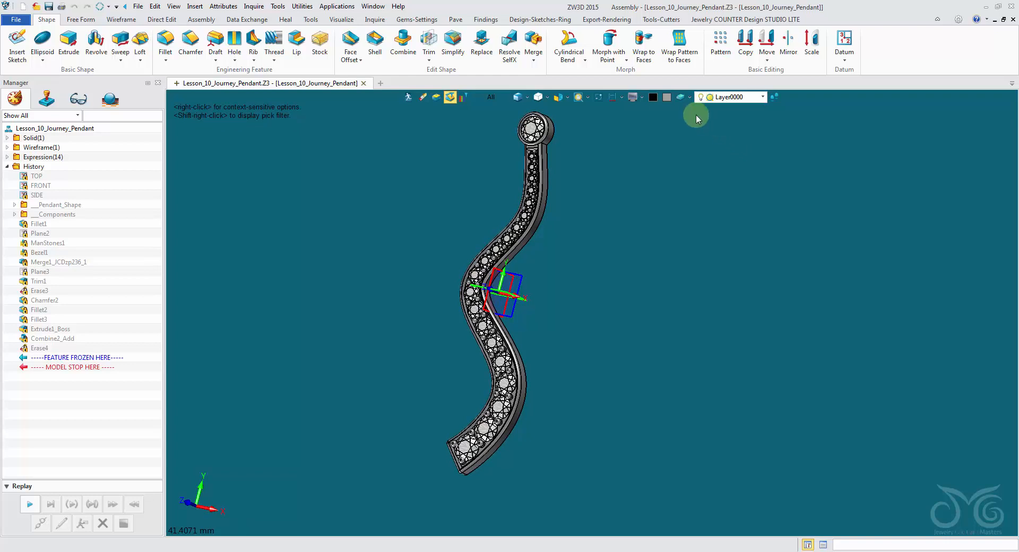
Preview the pendant from an angled perspective with Thea Live Render, and exit the render with the model window maximized.
click(598, 21)
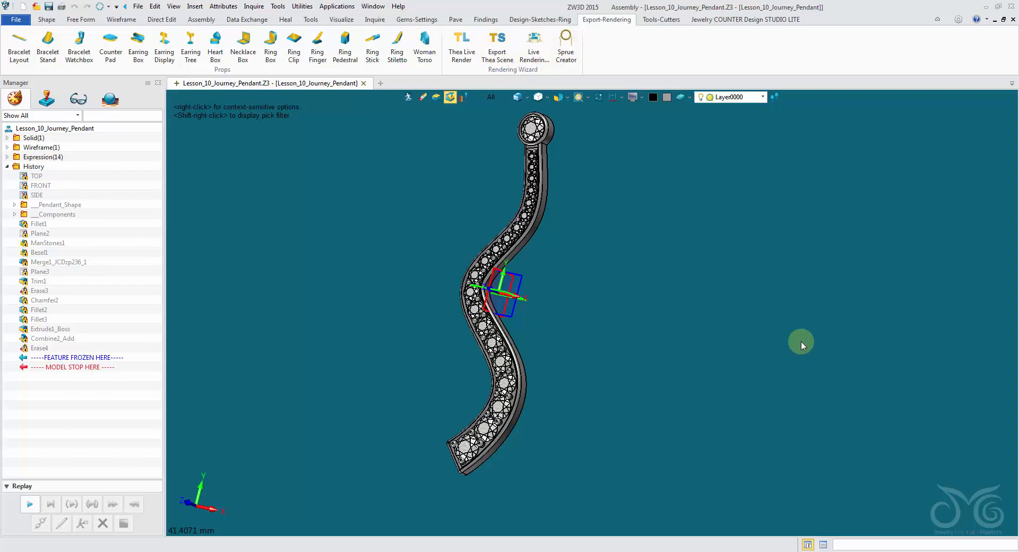
middle_drag(800, 341, 640, 332)
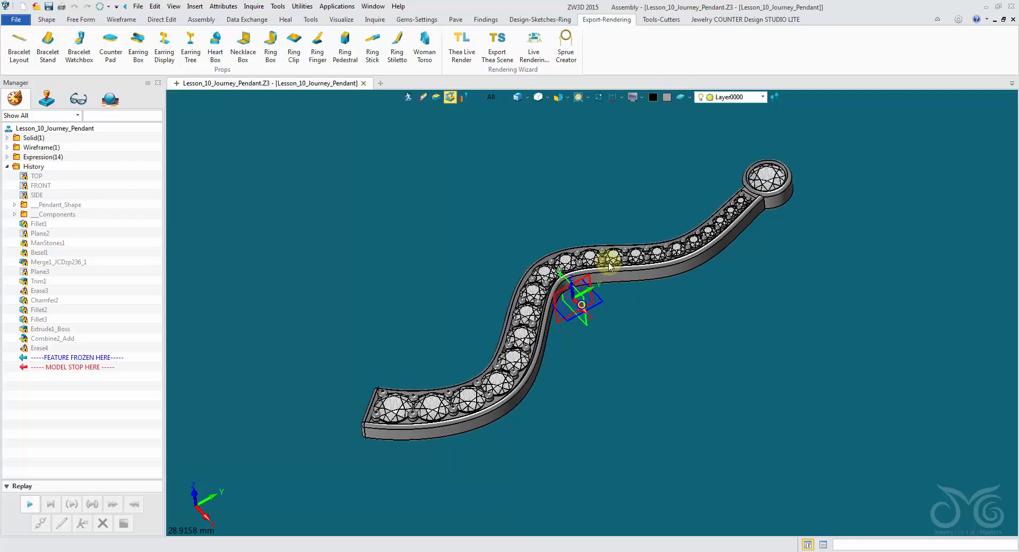
click(468, 53)
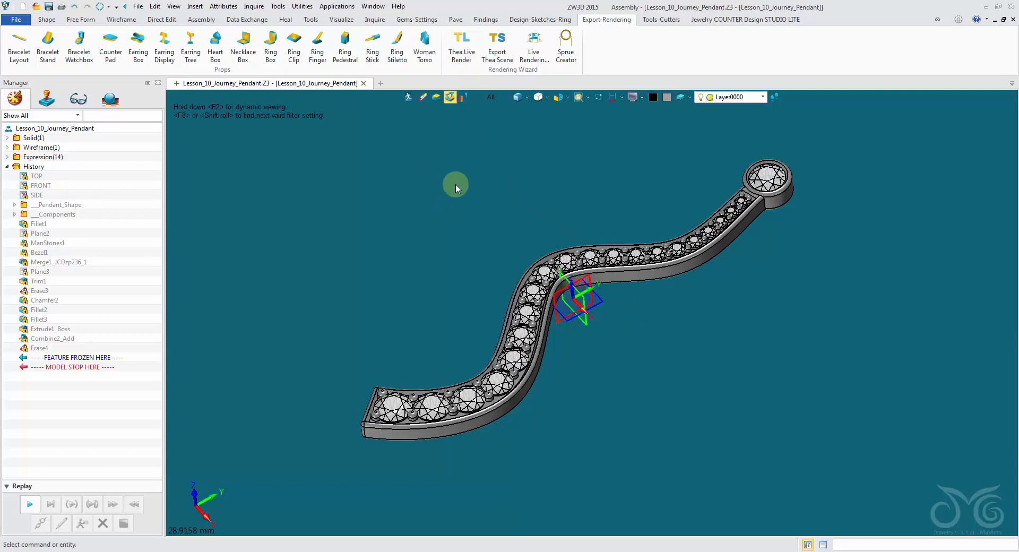
click(461, 47)
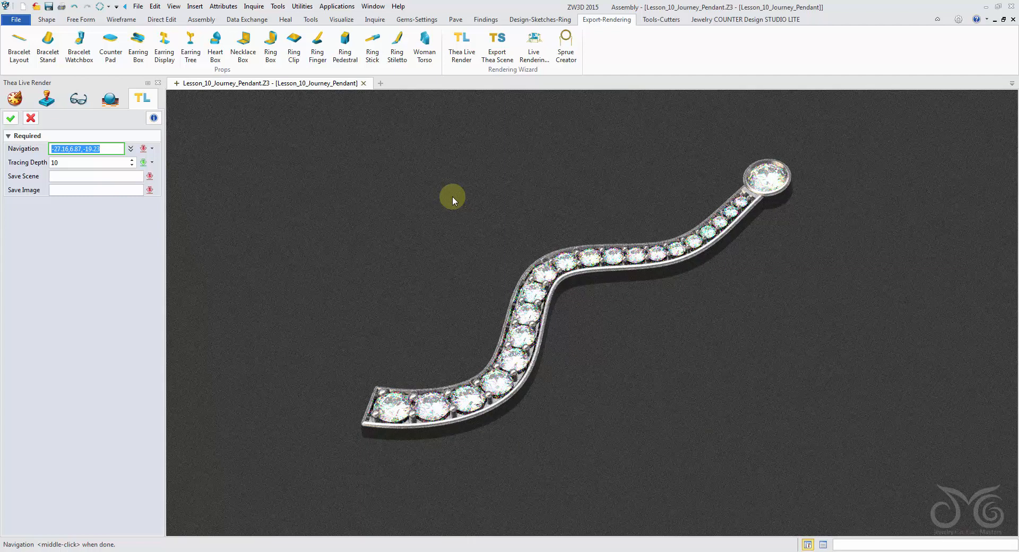
key(BackSpace)
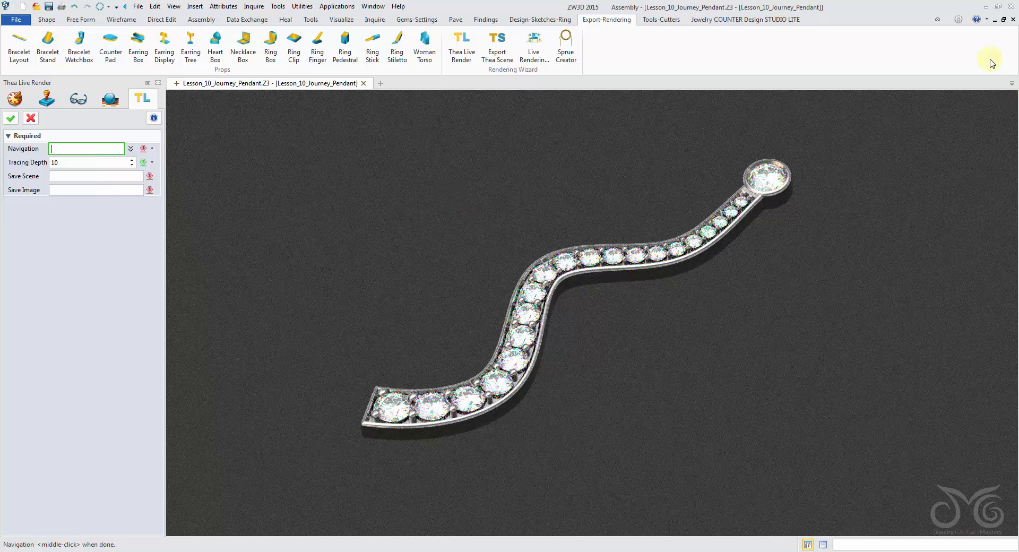
click(1003, 20)
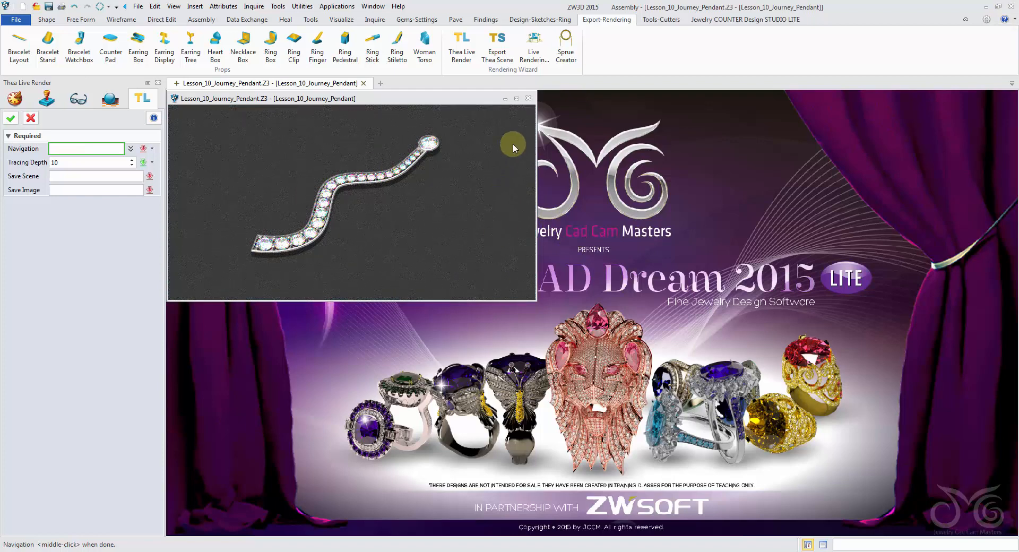
click(31, 121)
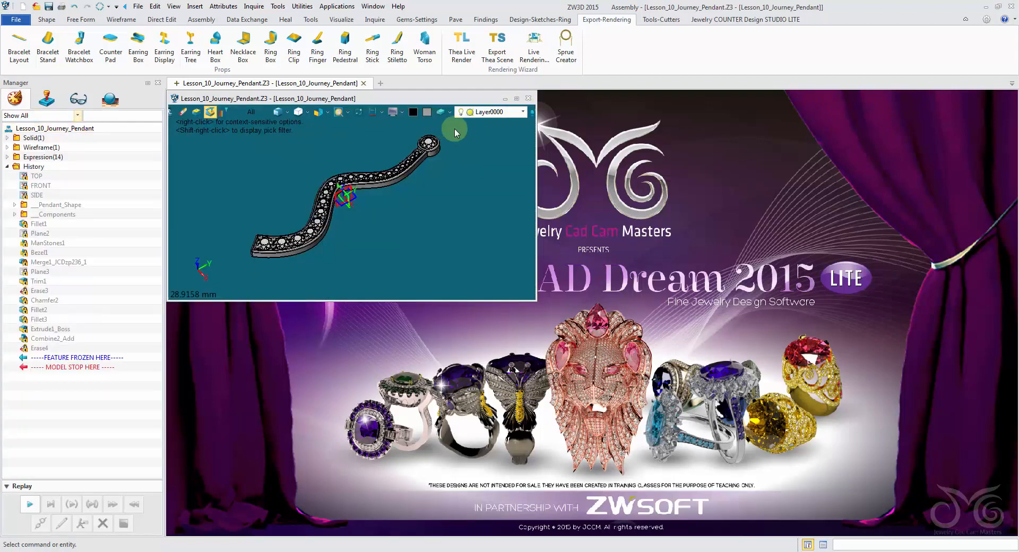
click(517, 98)
Add a Live Rendering Studio around the pendant at point 0,0,0.
click(539, 61)
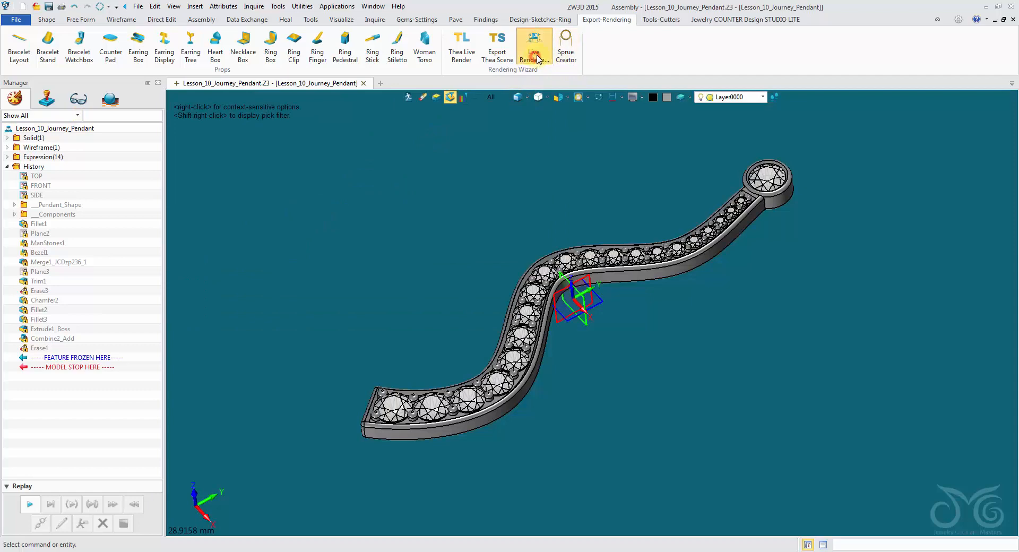
middle_drag(697, 440, 636, 361)
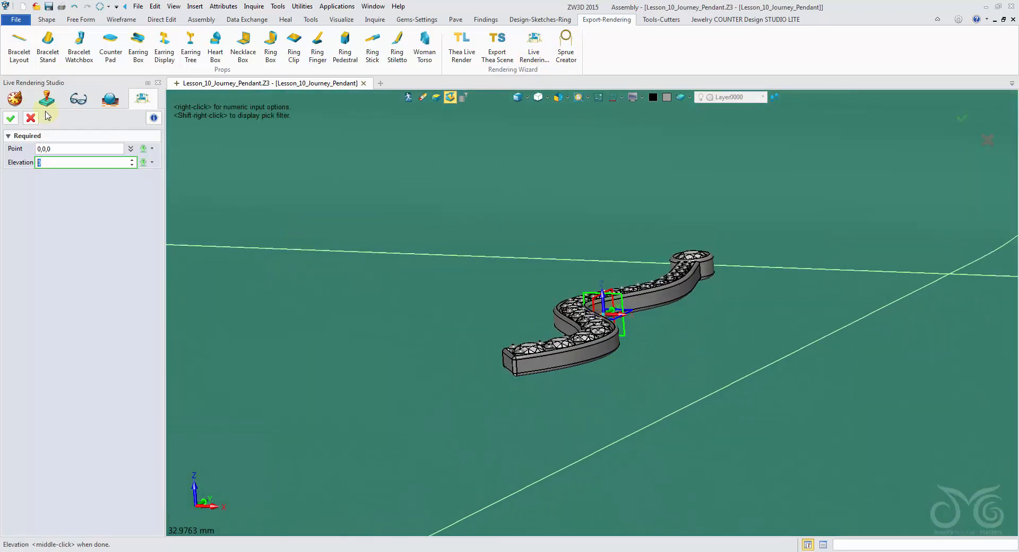
click(10, 118)
middle_drag(234, 197, 819, 330)
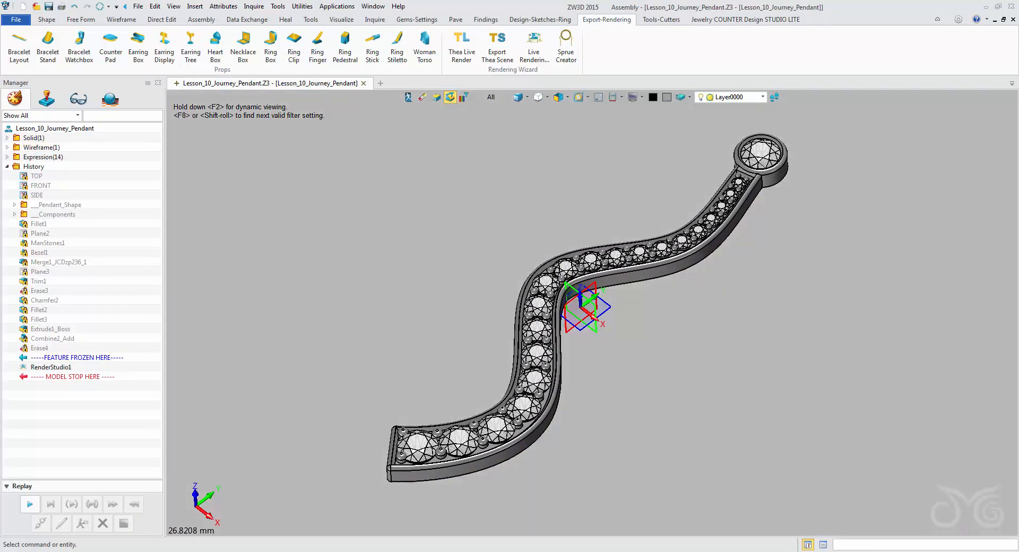
Preview the pendant inside the studio with Thea Live Render, and undo the studio insertion after closing the preview.
click(467, 61)
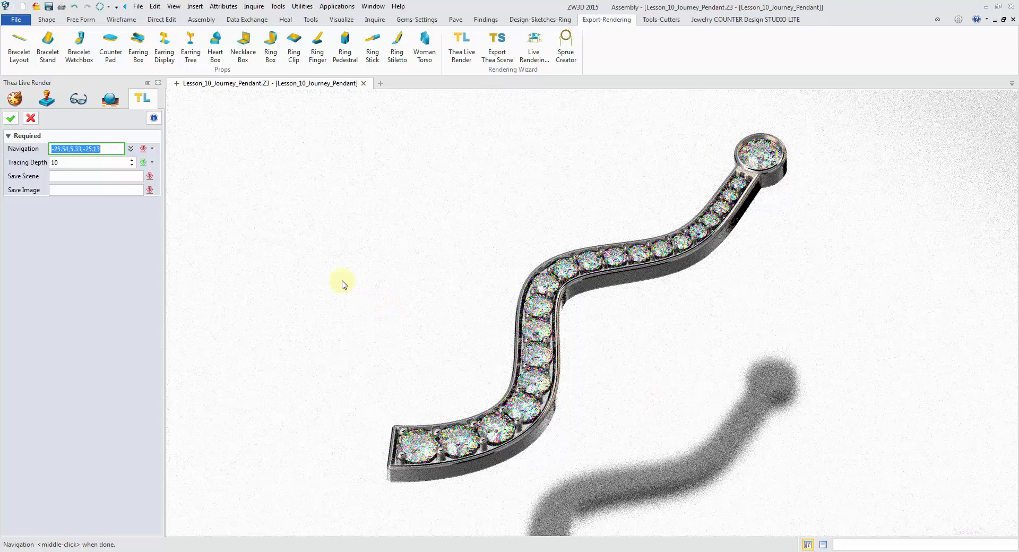
click(30, 120)
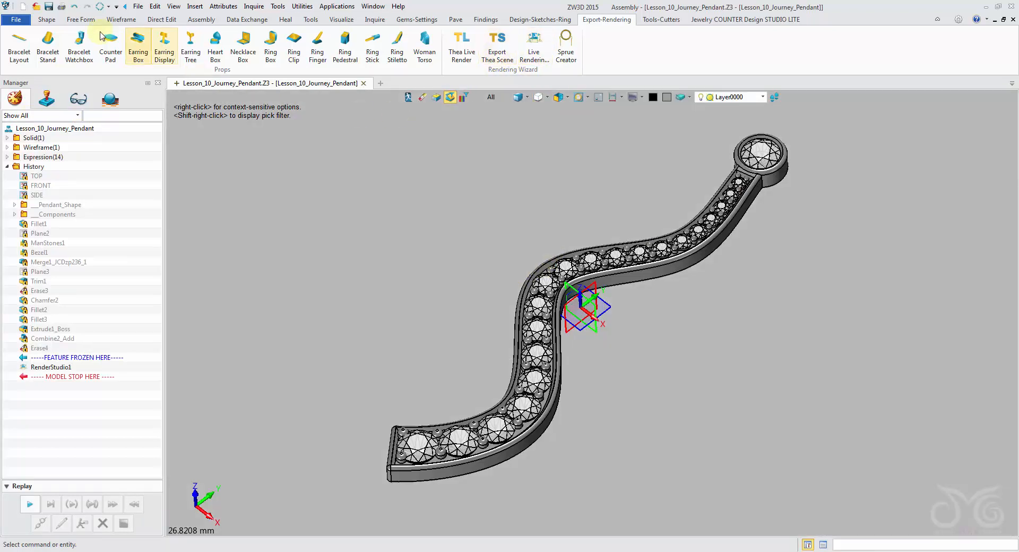
click(73, 9)
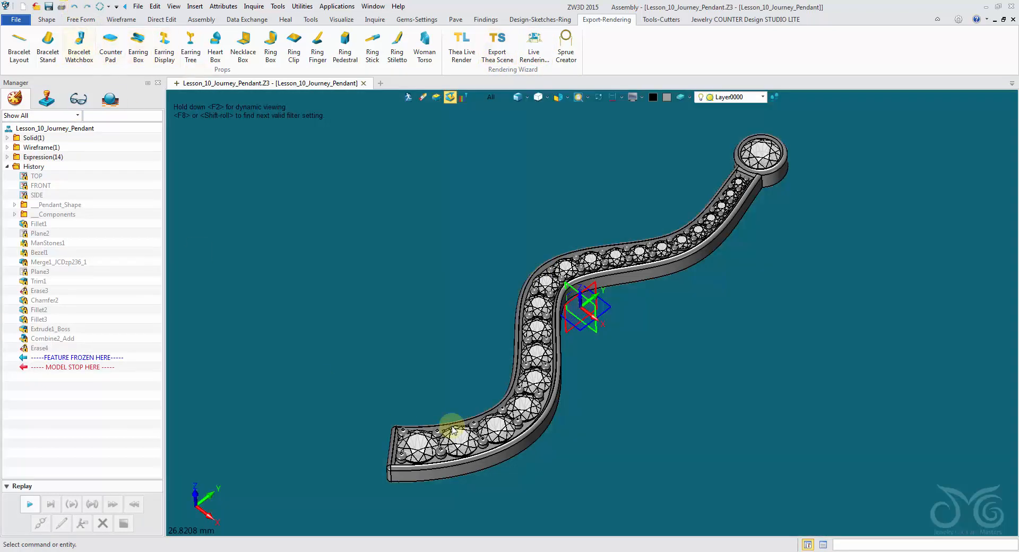
Export the pendant as a Thea scene based on PhotoBooth.scn, saving it to the Desktop as Lesson_10_Journey_Pendant.scn.
click(497, 40)
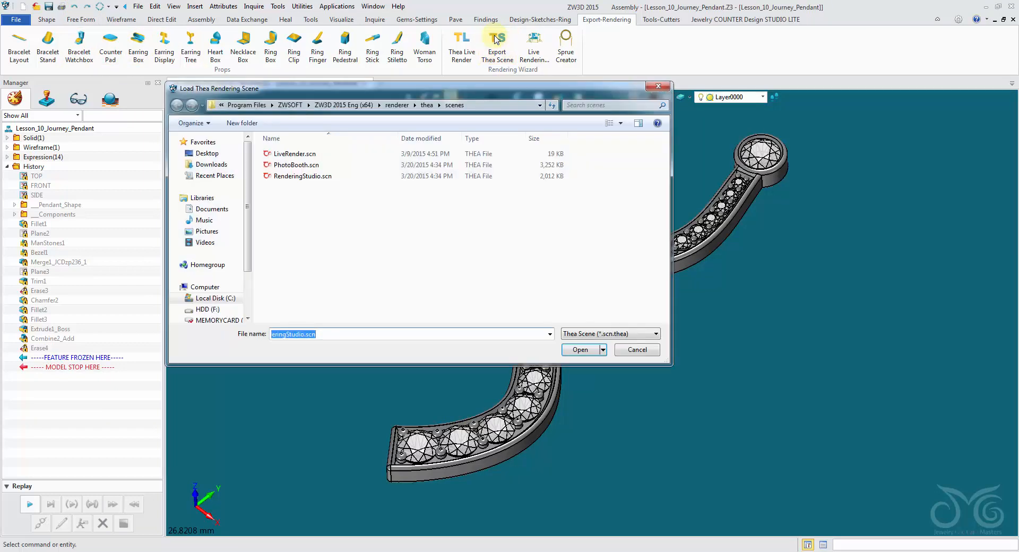
drag(398, 91, 395, 66)
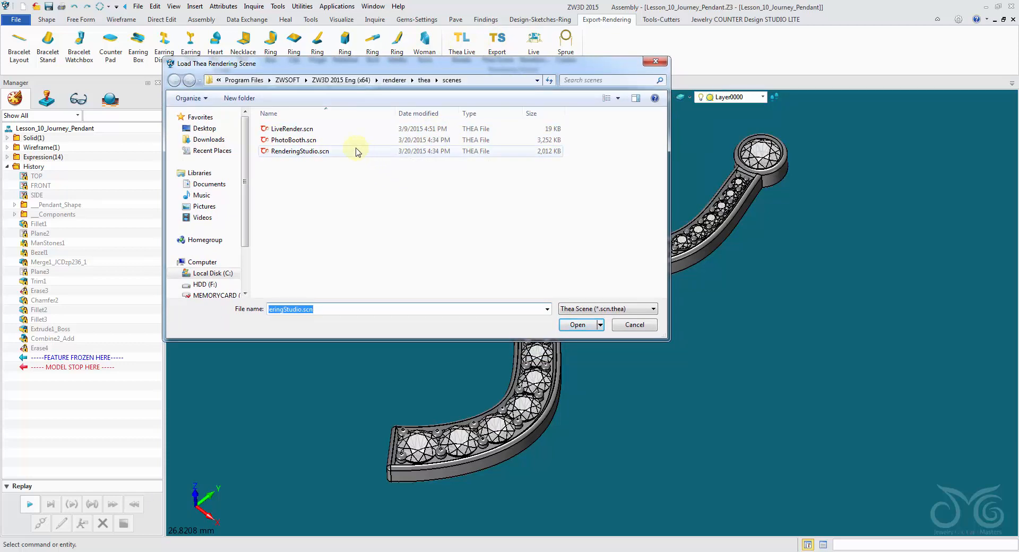
click(286, 140)
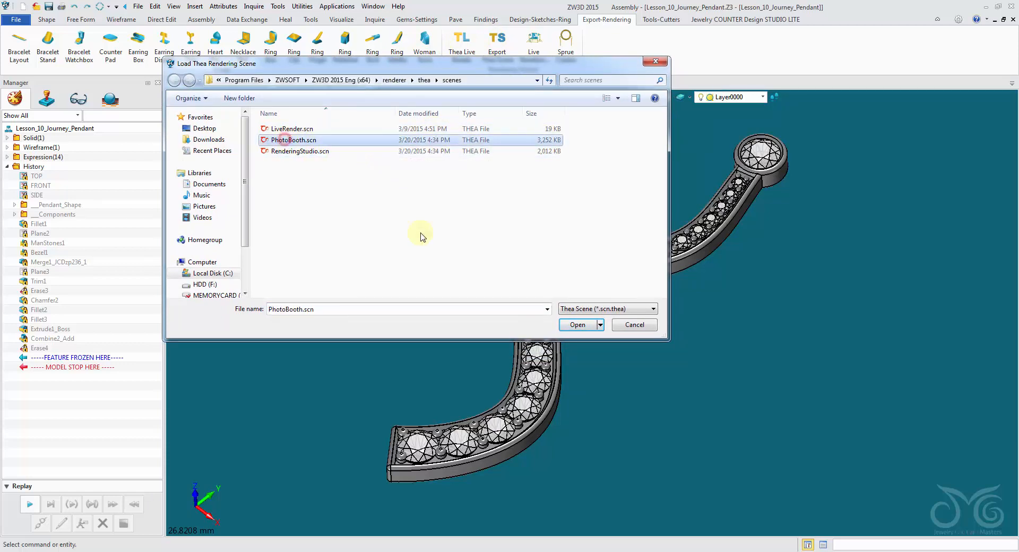
click(577, 325)
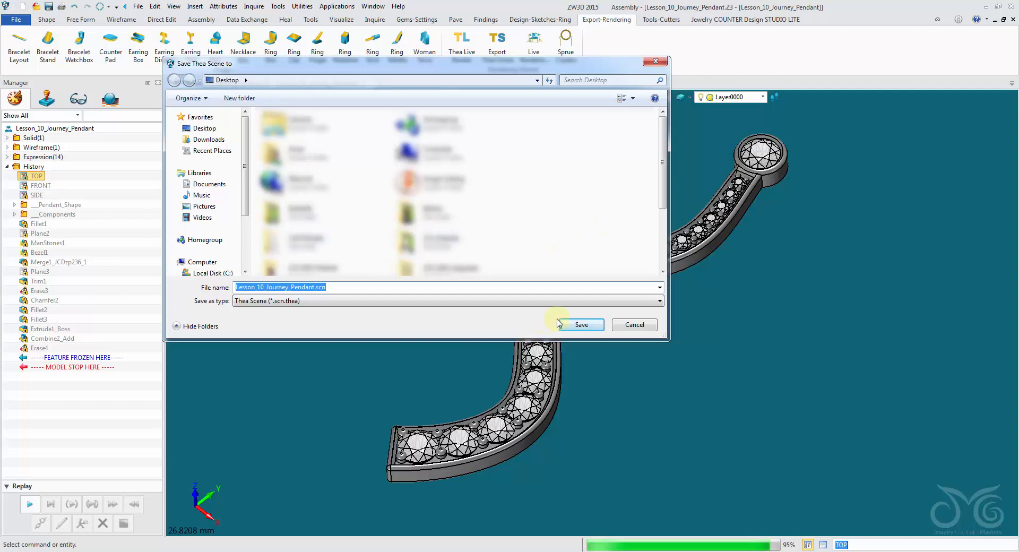
click(574, 325)
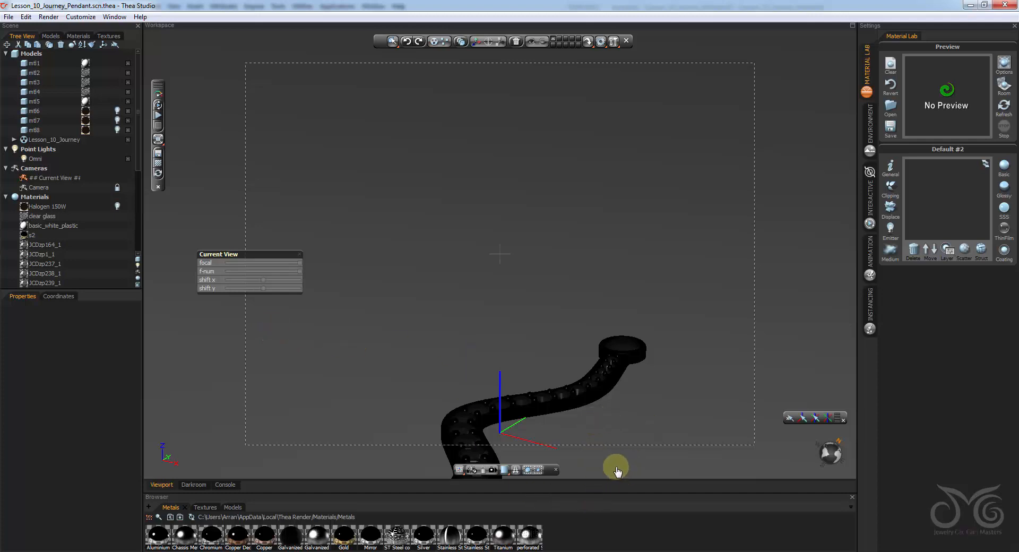
In Thea Studio, frame the whole pendant, run an interactive render to inspect it, and return to ZW3D.
right_drag(513, 355, 539, 234)
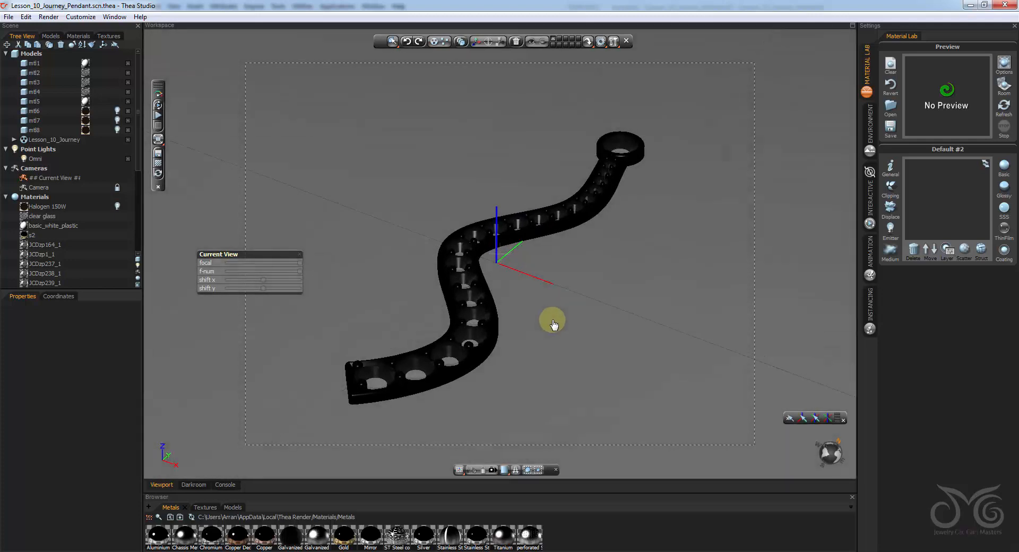
drag(553, 324, 542, 338)
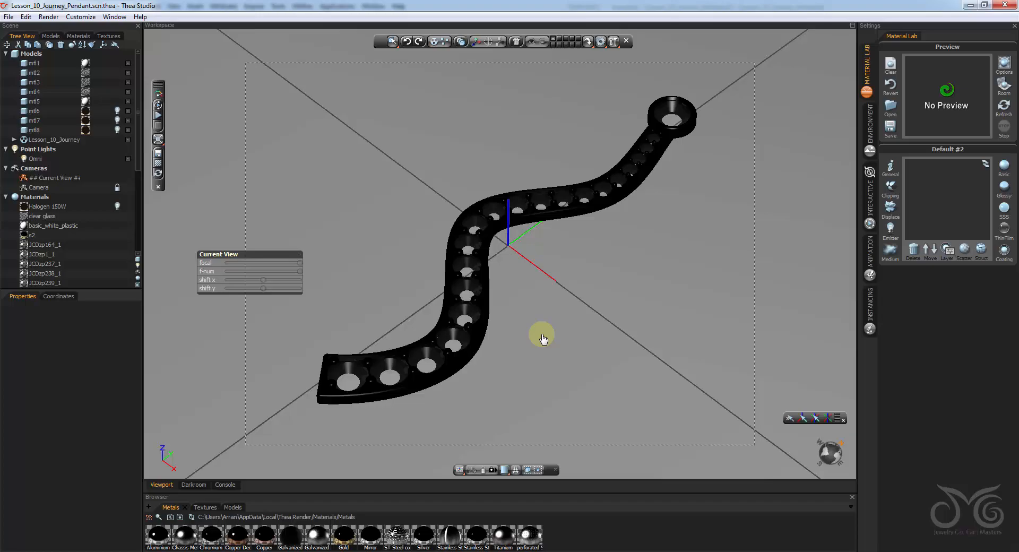
click(154, 118)
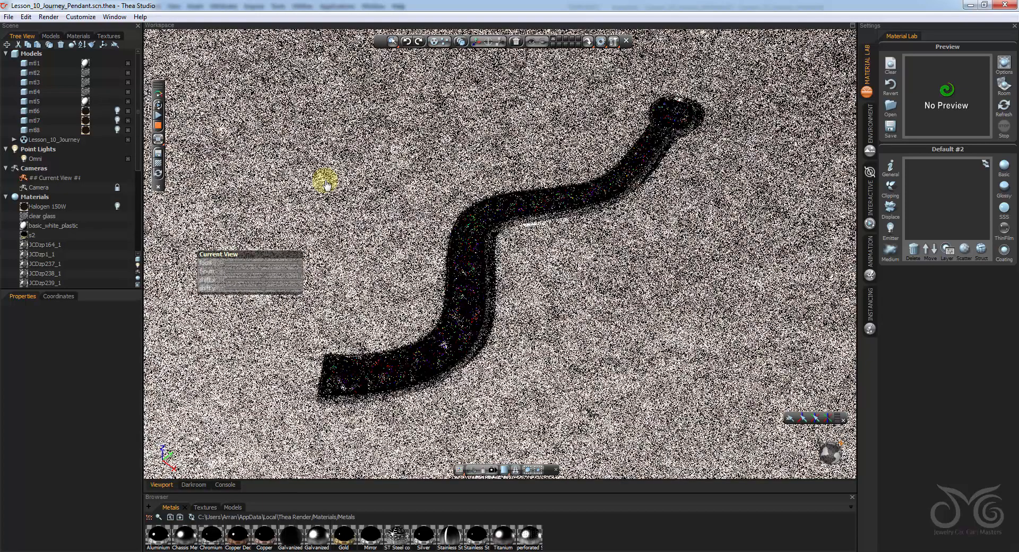
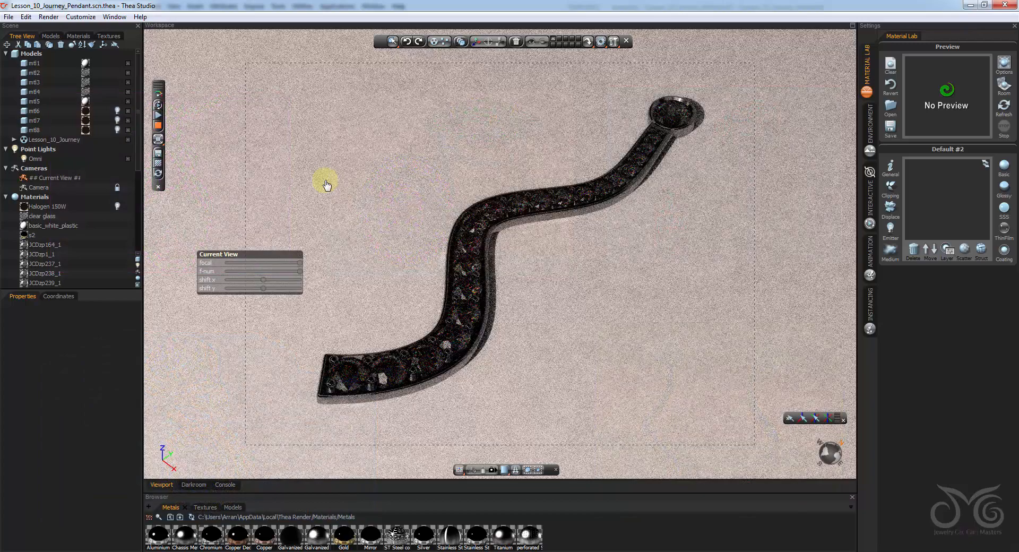
click(967, 6)
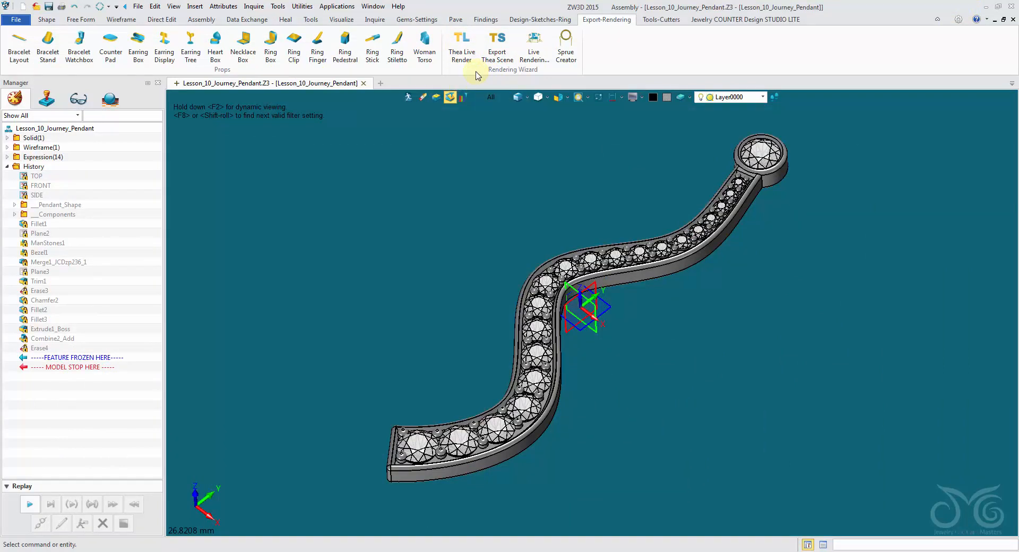
Insert the Live Rendering Studio at point 0,0,0 again and render the pendant in it with Thea Live Render, clearing the Navigation value.
click(538, 51)
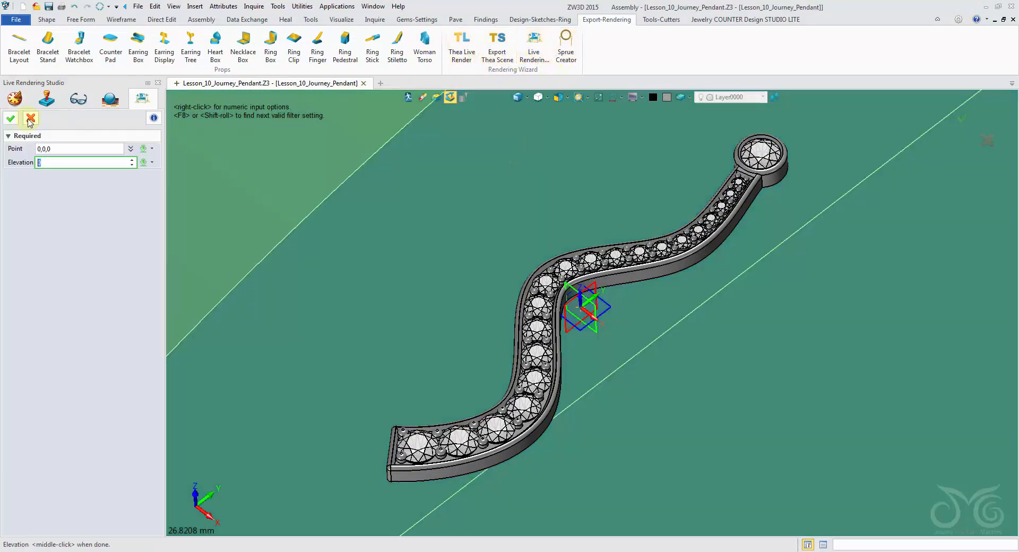
middle_click(477, 252)
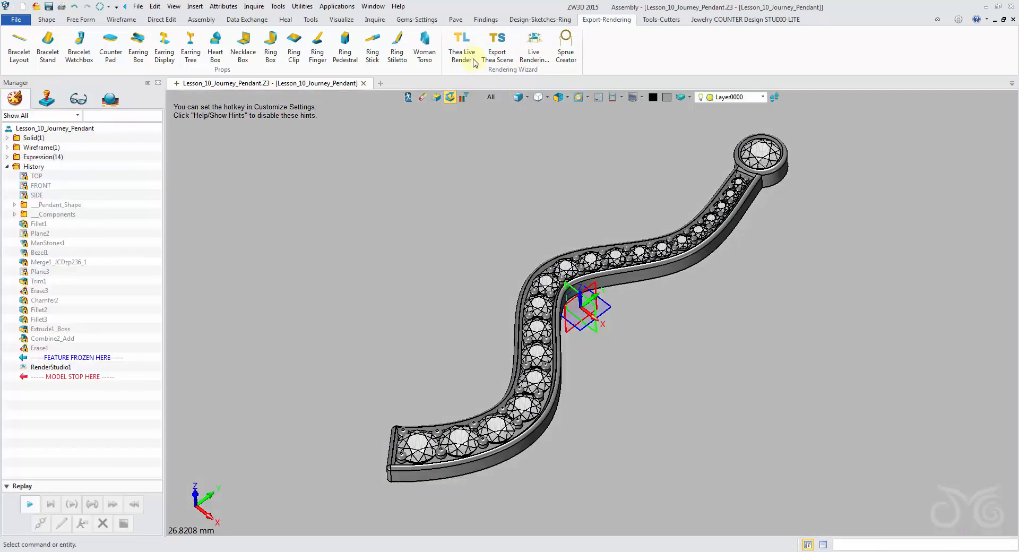
click(461, 49)
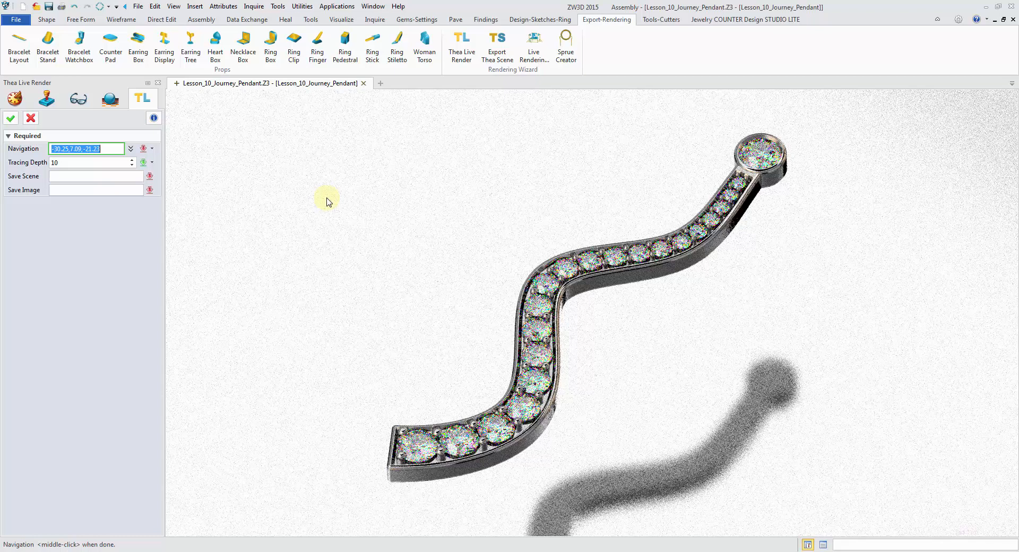
key(Delete)
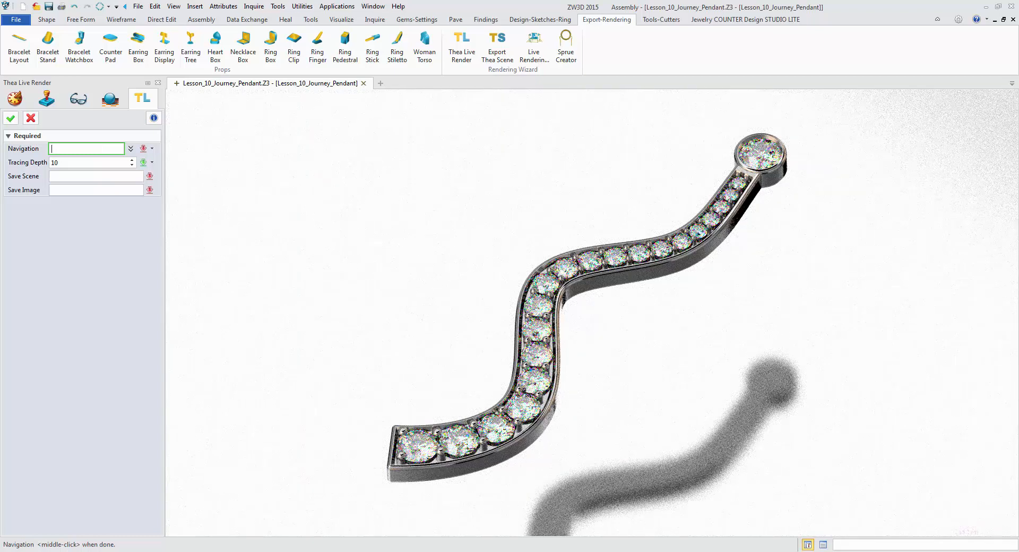